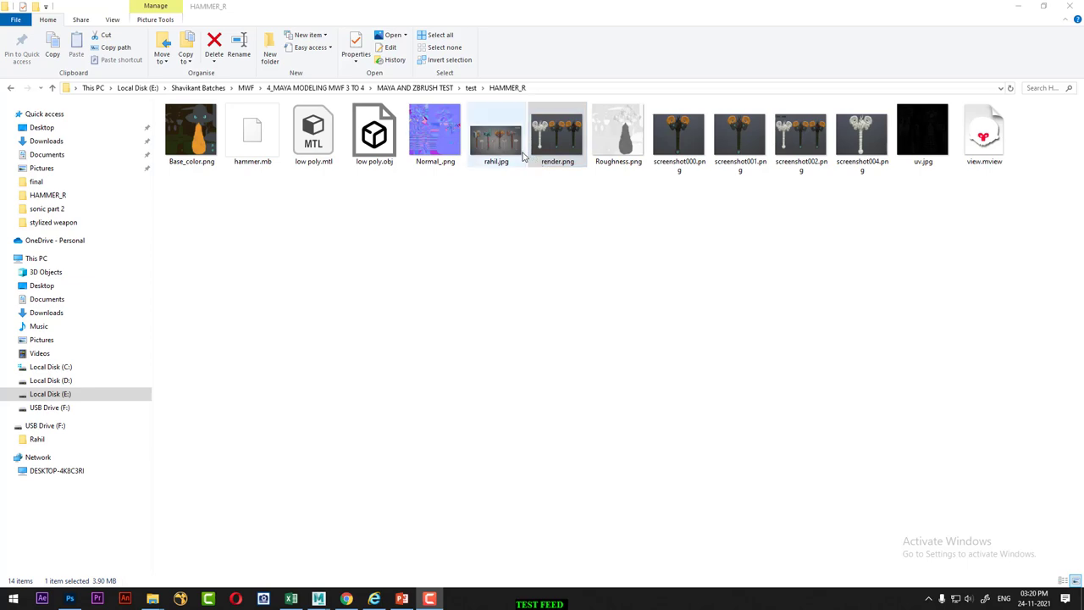
View the concept sheet maximized in ACDSee, then scroll to render.png and restore the window size
{"action": "double_click", "coordinate": [496, 135]}
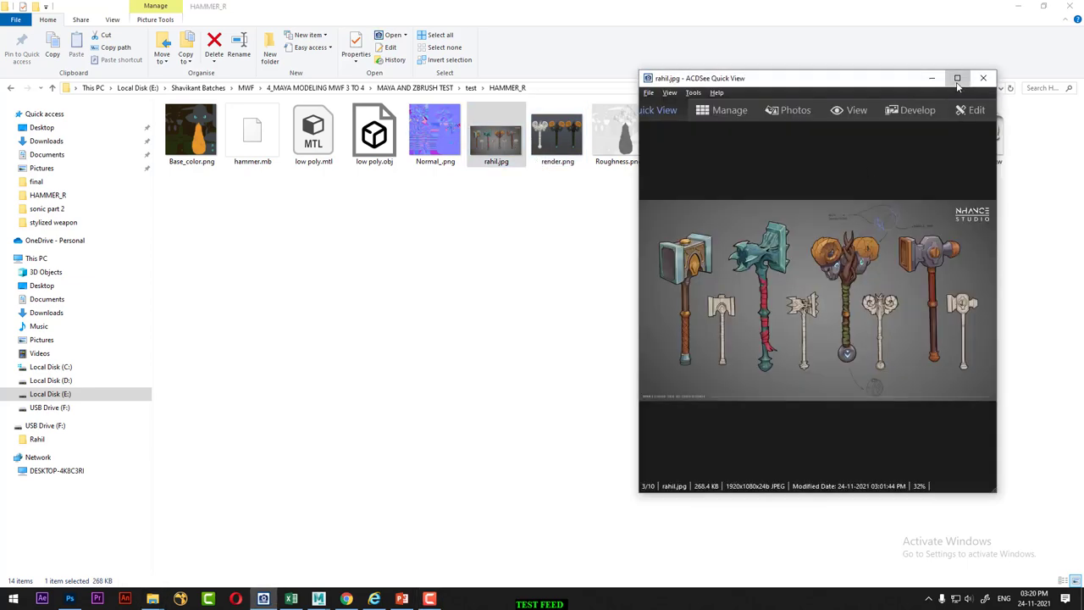
{"action": "left_click", "coordinate": [957, 78]}
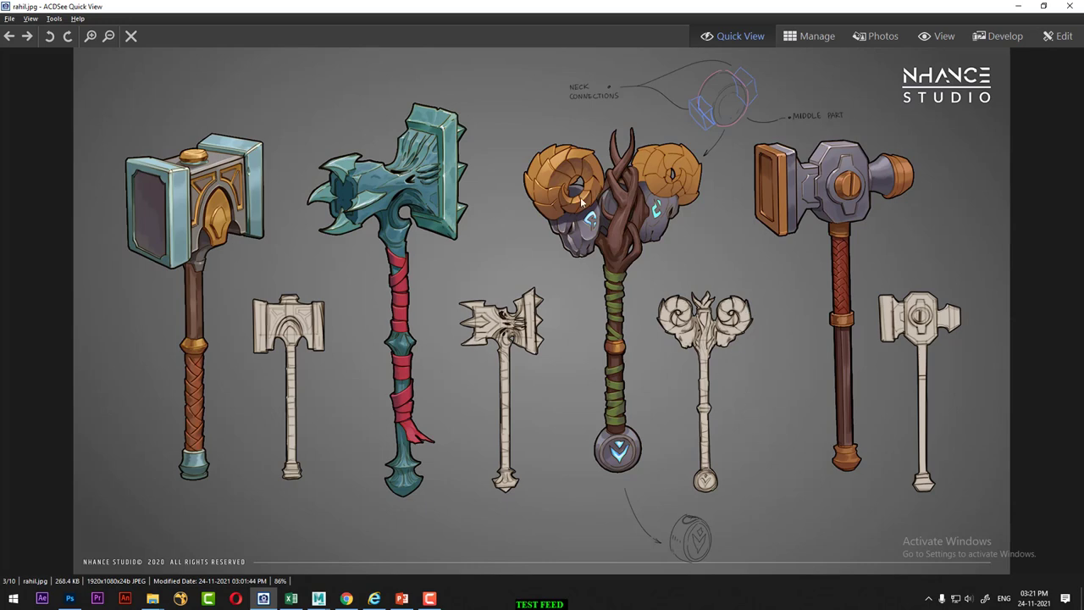
{"action": "scroll", "coordinate": [559, 204], "scroll_direction": "down", "scroll_amount": 1}
{"action": "scroll", "coordinate": [571, 236], "scroll_direction": "down", "scroll_amount": 1}
{"action": "scroll", "coordinate": [571, 236], "scroll_direction": "up", "scroll_amount": 2}
{"action": "scroll", "coordinate": [606, 248], "scroll_direction": "down", "scroll_amount": 1}
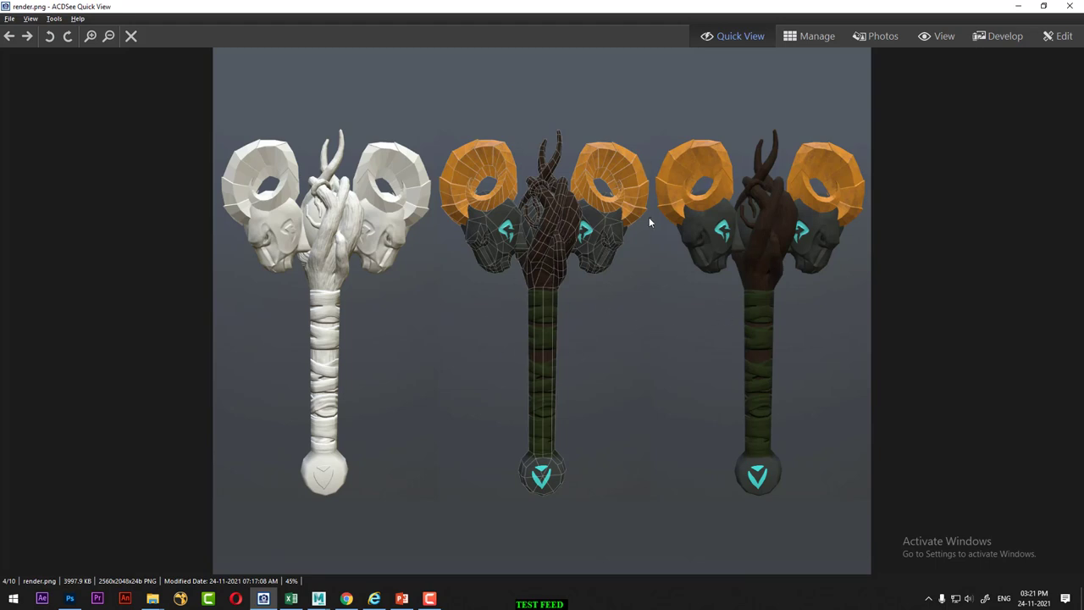
{"action": "mouse_move", "coordinate": [750, 7]}
{"action": "left_mouse_down"}
{"action": "mouse_move", "coordinate": [412, 21]}
{"action": "mouse_move", "coordinate": [225, 42]}
{"action": "left_mouse_up"}
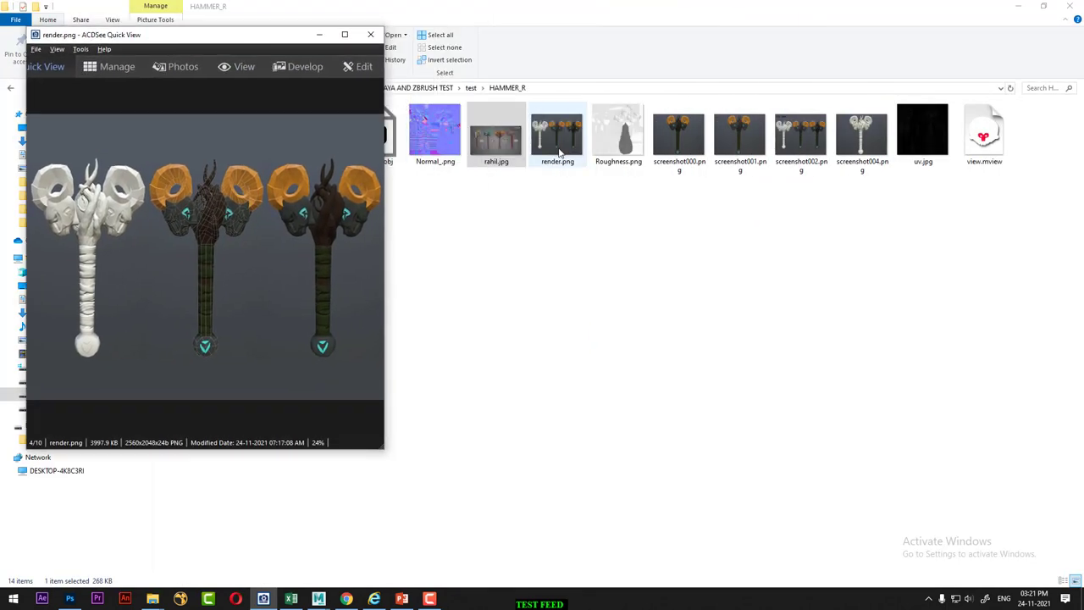
Open the concept sheet in Photos and zoom in twice
{"action": "right_click", "coordinate": [501, 154]}
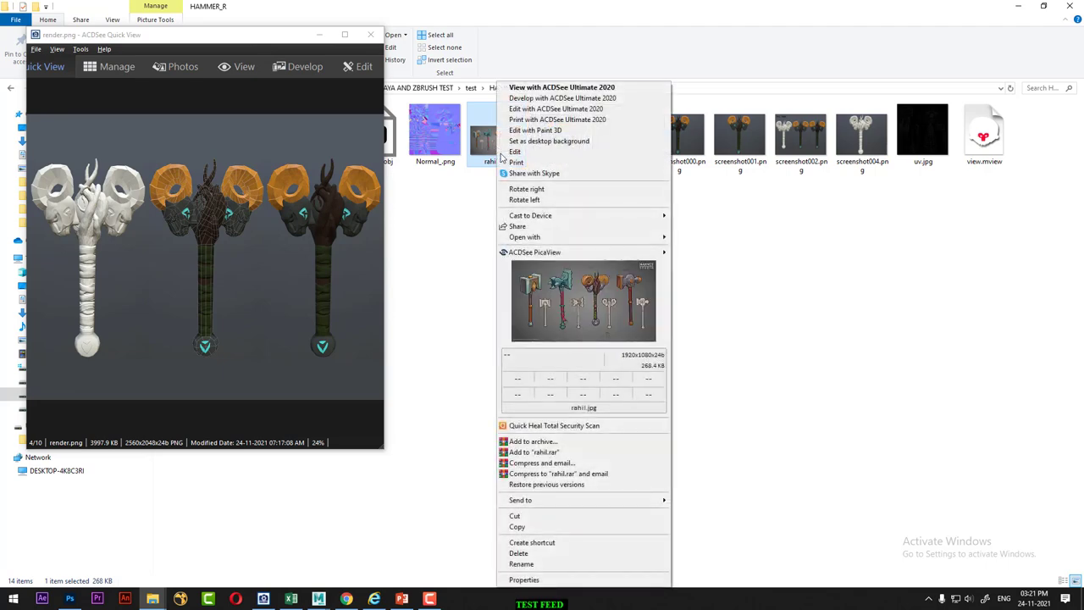
{"action": "mouse_move", "coordinate": [542, 237]}
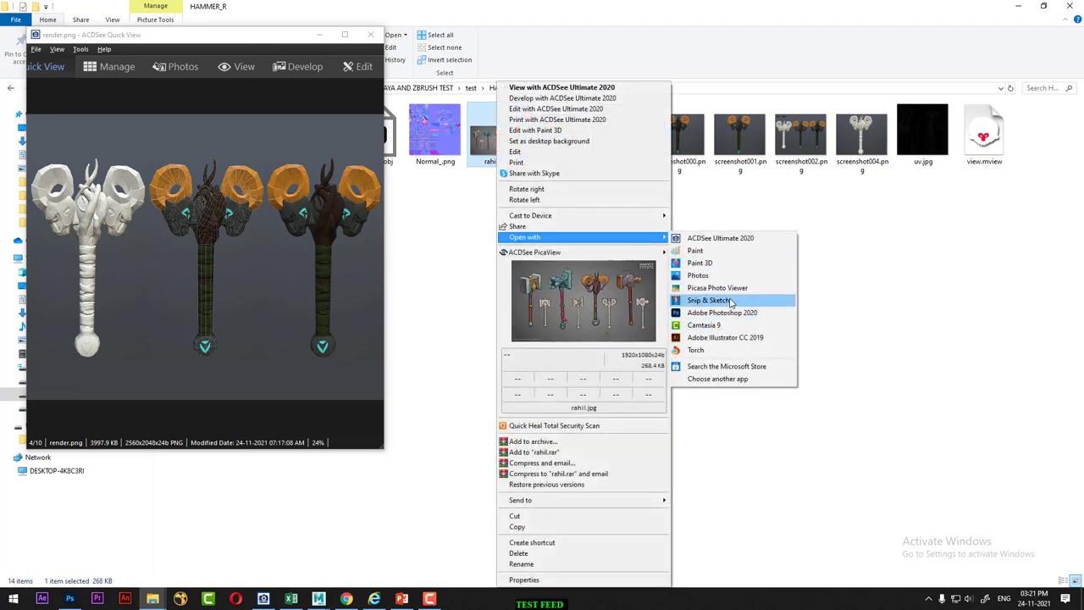
{"action": "left_click", "coordinate": [737, 276]}
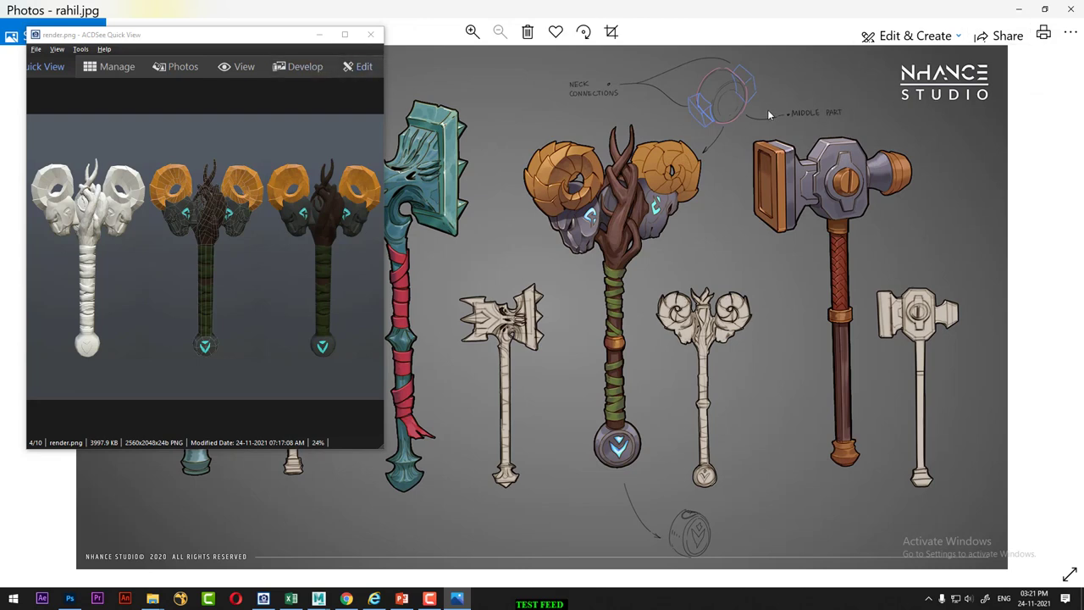
{"action": "left_click", "coordinate": [471, 31]}
{"action": "left_click", "coordinate": [472, 31]}
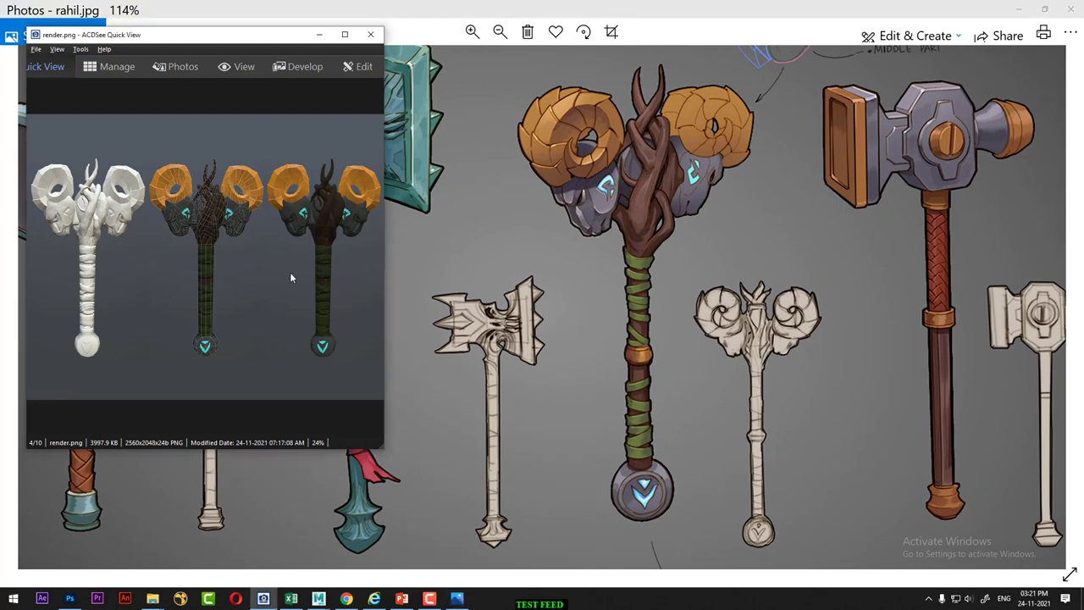
Zoom render.png to 50%, make its window taller, and frame the ram-head wireframe and textured staffs
{"action": "scroll", "coordinate": [288, 272], "scroll_direction": "up", "scroll_amount": 2}
{"action": "scroll", "coordinate": [265, 338], "scroll_direction": "up", "scroll_amount": 3}
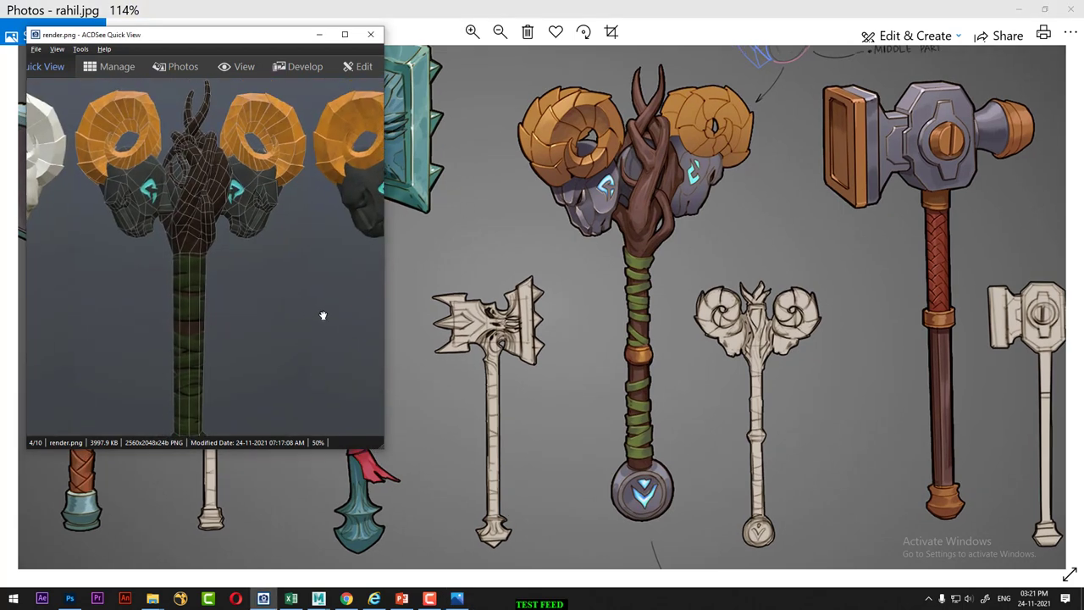
{"action": "left_click_drag", "start_coordinate": [244, 308], "coordinate": [218, 284]}
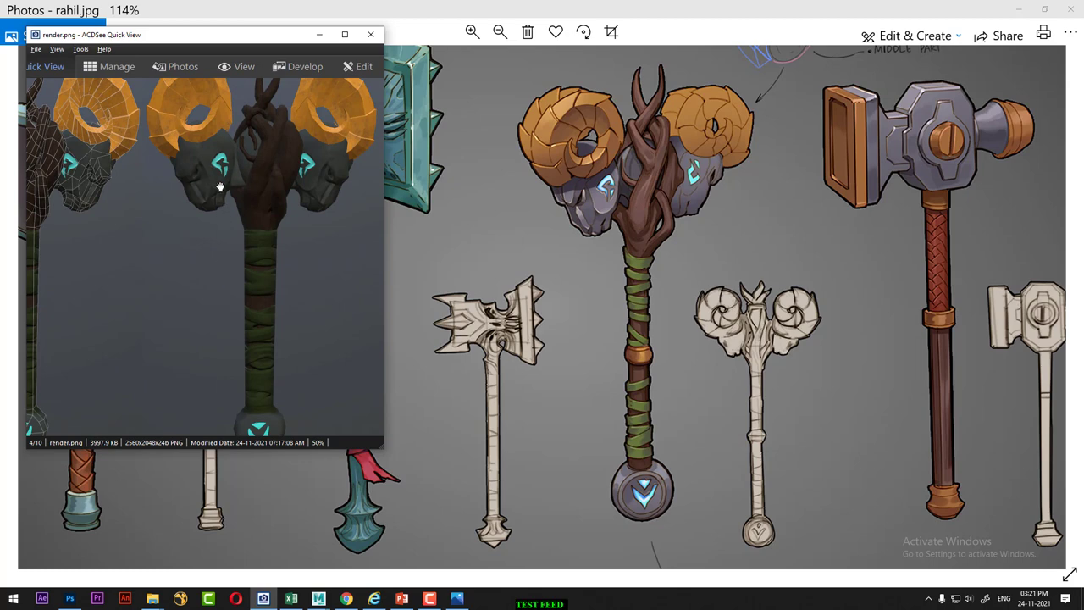
{"action": "left_click_drag", "start_coordinate": [181, 145], "coordinate": [178, 193]}
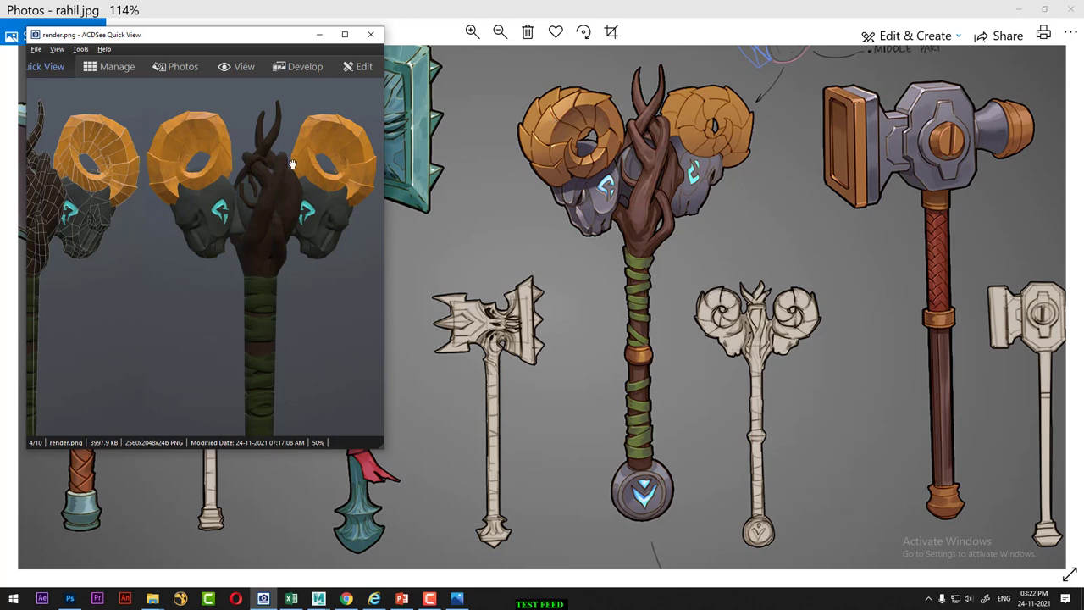
{"action": "left_click_drag", "start_coordinate": [383, 448], "coordinate": [374, 574]}
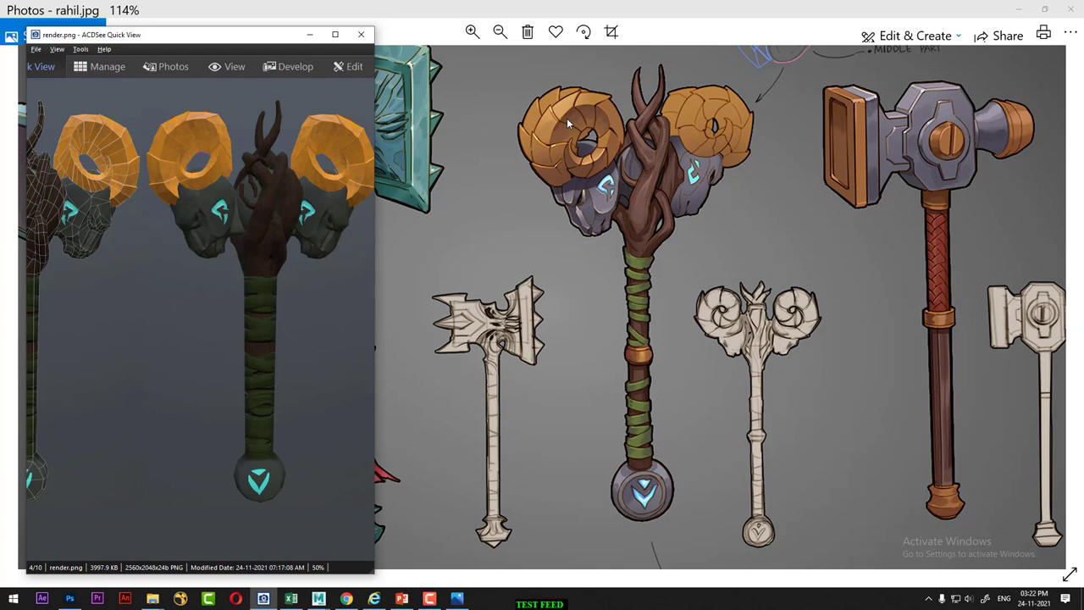
{"action": "left_click_drag", "start_coordinate": [191, 152], "coordinate": [222, 127]}
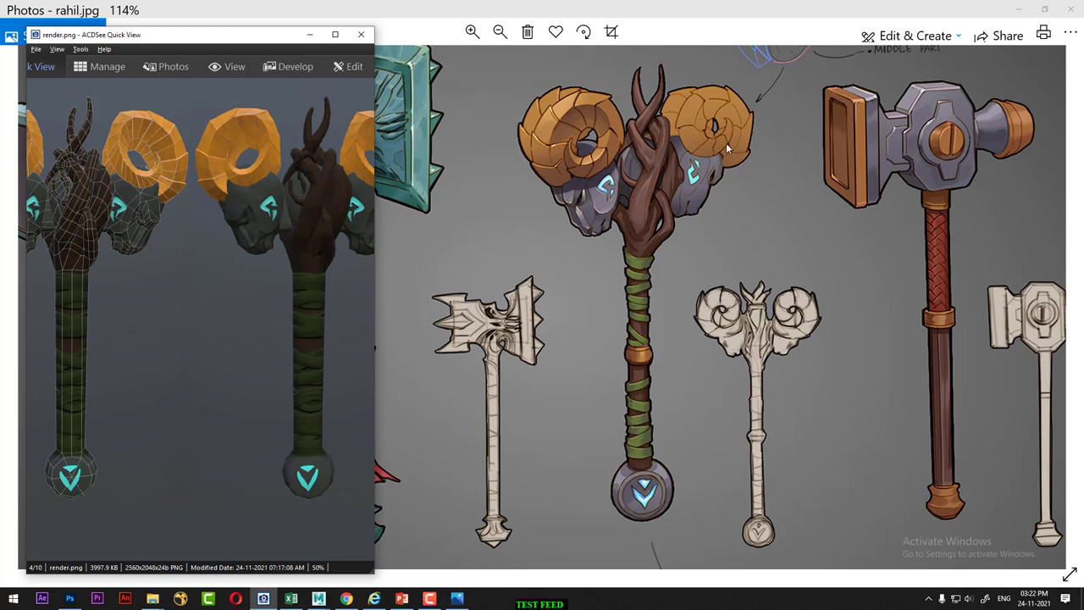
{"action": "mouse_move", "coordinate": [308, 190]}
{"action": "left_mouse_down"}
{"action": "mouse_move", "coordinate": [306, 200]}
{"action": "mouse_move", "coordinate": [268, 202]}
{"action": "left_mouse_up"}
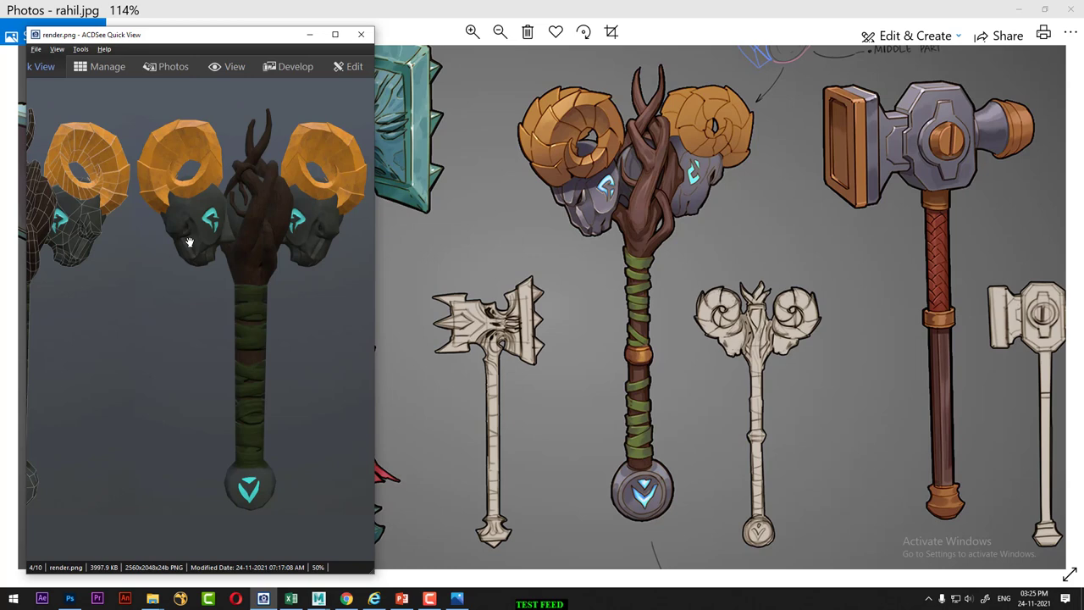
Pan the render to view the wireframe and white sculpted staffs, then minimize ACDSee
{"action": "left_click_drag", "start_coordinate": [172, 257], "coordinate": [293, 254]}
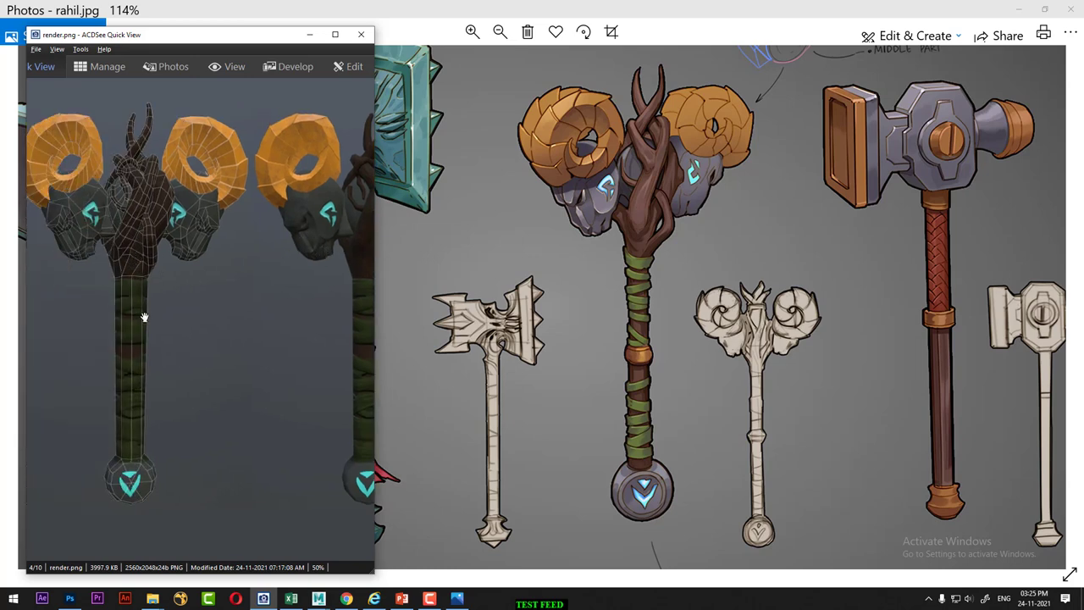
{"action": "left_click_drag", "start_coordinate": [144, 317], "coordinate": [279, 314]}
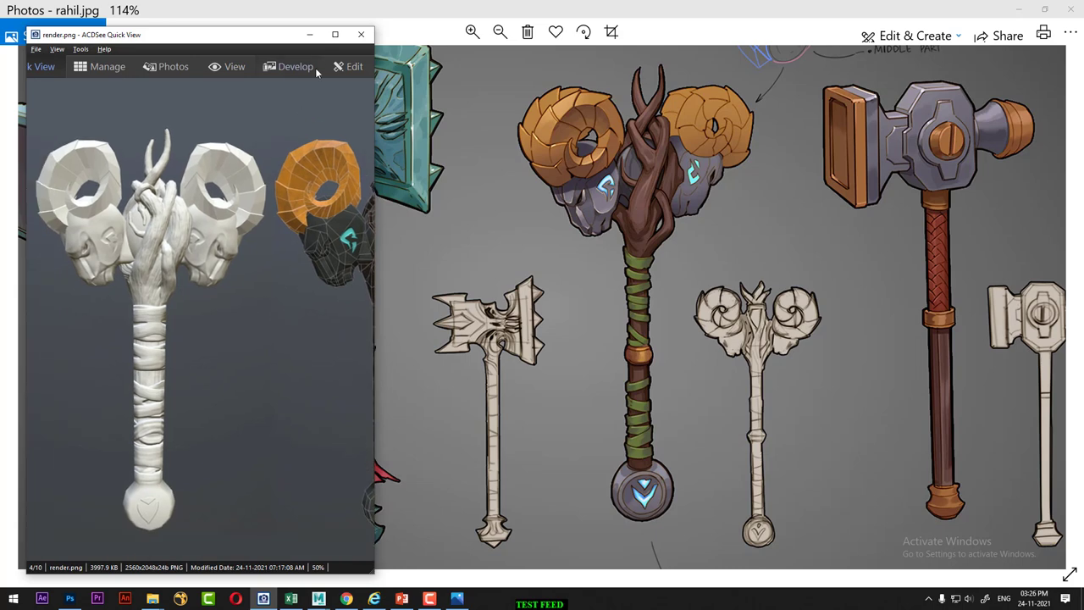
{"action": "left_click", "coordinate": [309, 34]}
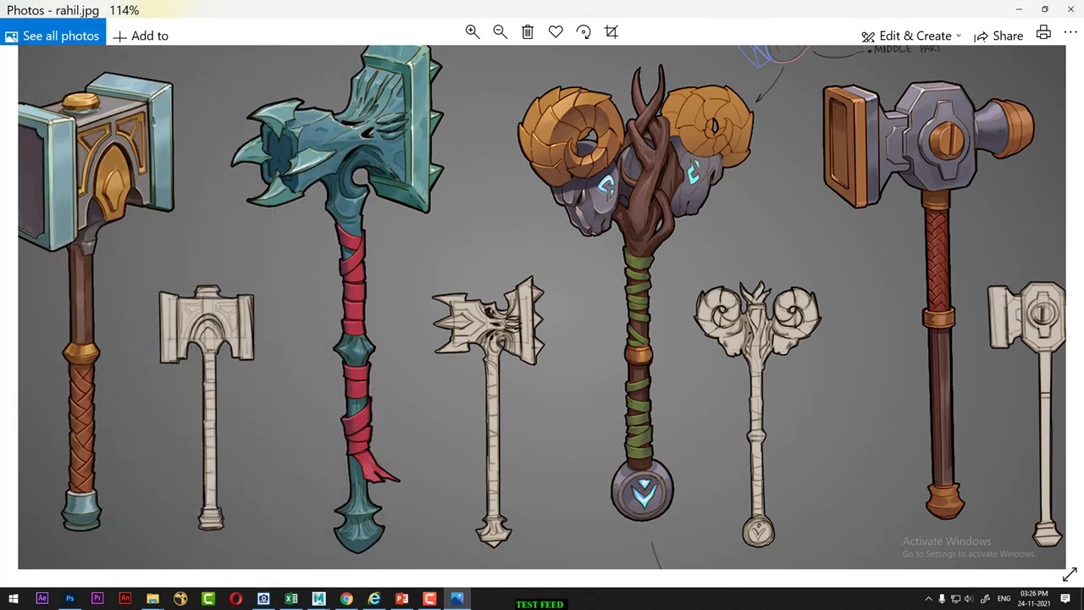
Minimize Photos, reveal the folder's full path, and switch back to Maya
{"action": "left_click", "coordinate": [1021, 12]}
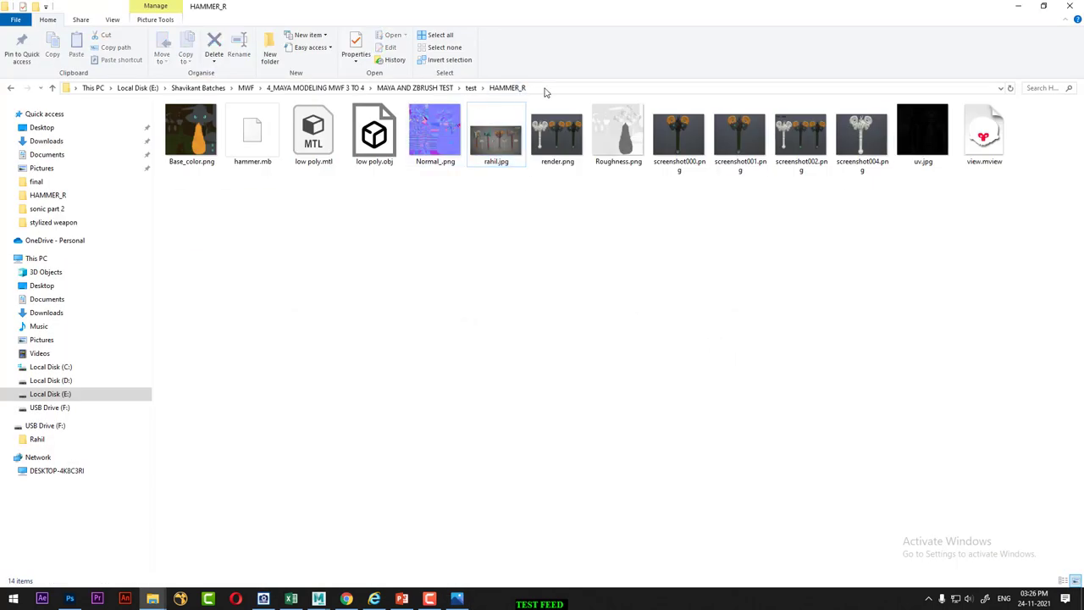
{"action": "left_click", "coordinate": [545, 88]}
{"action": "left_click", "coordinate": [530, 506]}
Start a new Maya scene without saving changes to the current one
{"action": "mouse_move", "coordinate": [318, 599]}
{"action": "left_click", "coordinate": [377, 559]}
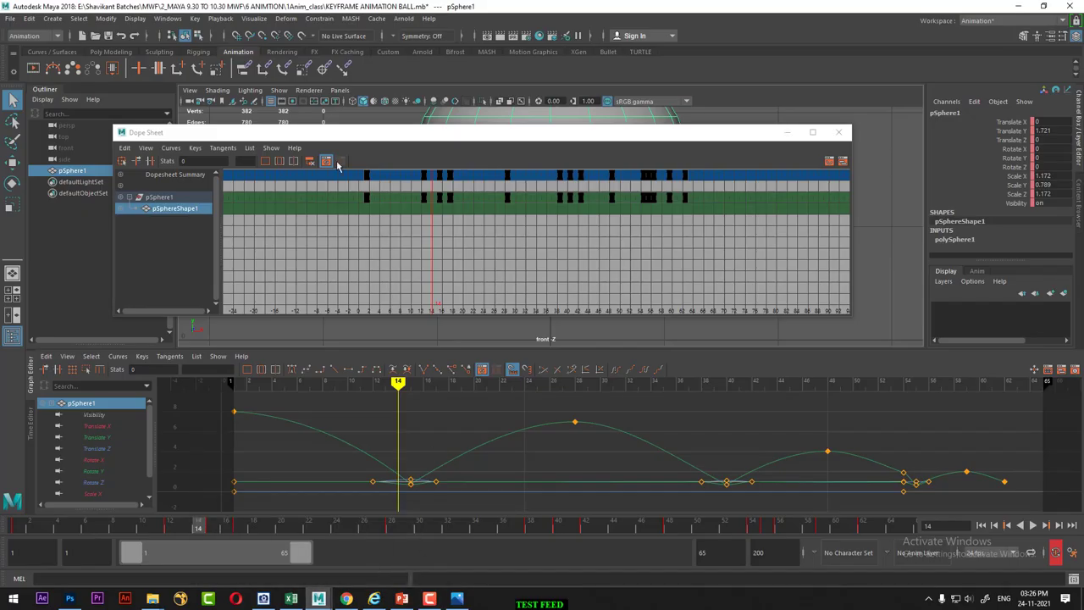
{"action": "left_click", "coordinate": [12, 18]}
{"action": "left_click", "coordinate": [34, 29]}
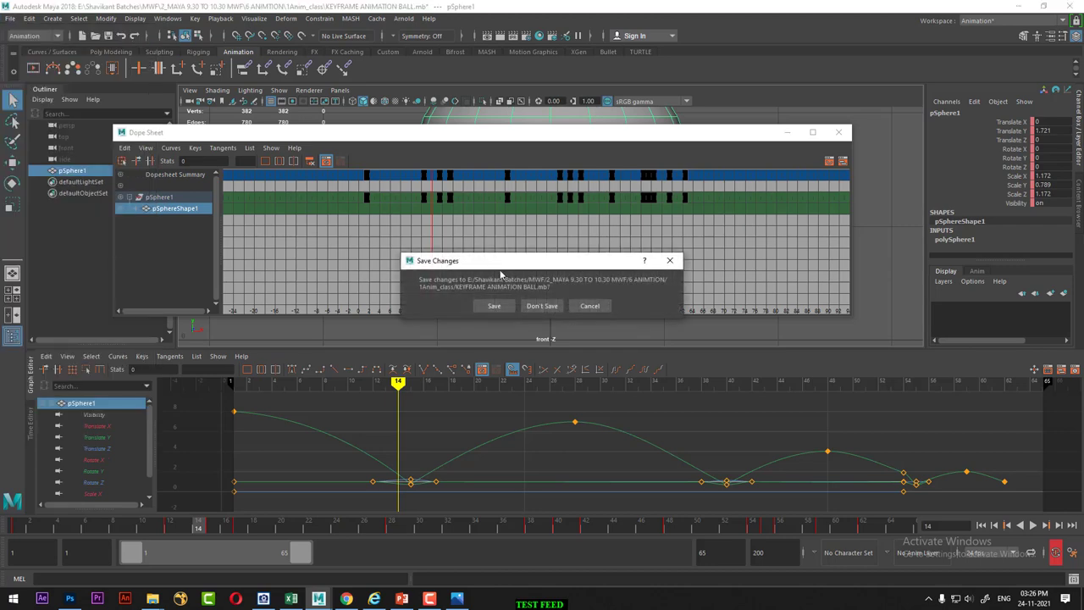
{"action": "left_click", "coordinate": [543, 306]}
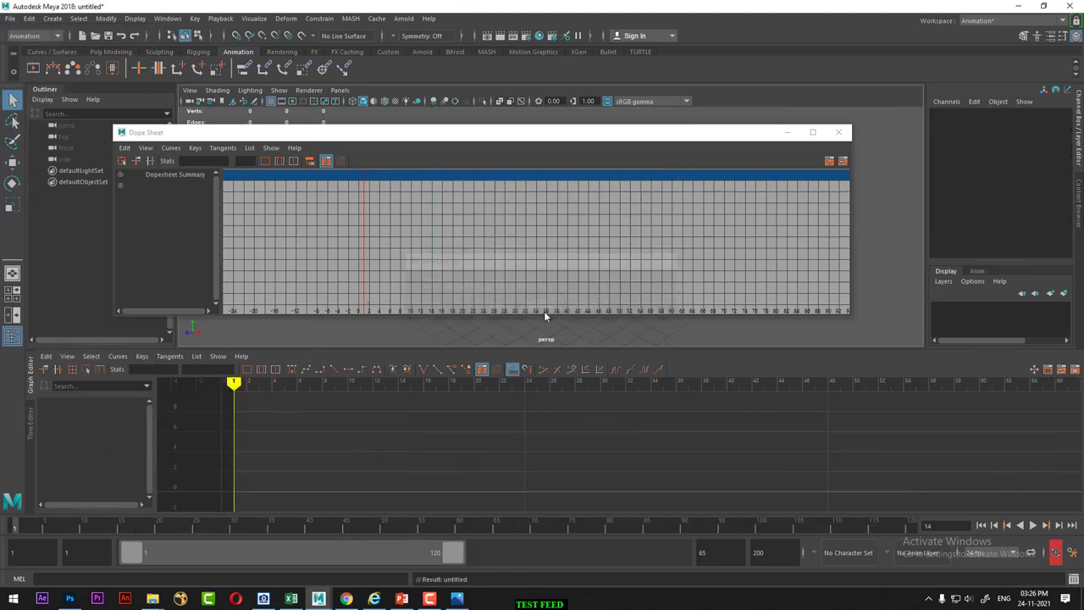
Close the Dope Sheet, switch to the Modeling - Standard workspace, and bring HAMMER_R forward
{"action": "left_click", "coordinate": [844, 135]}
{"action": "left_click", "coordinate": [982, 22]}
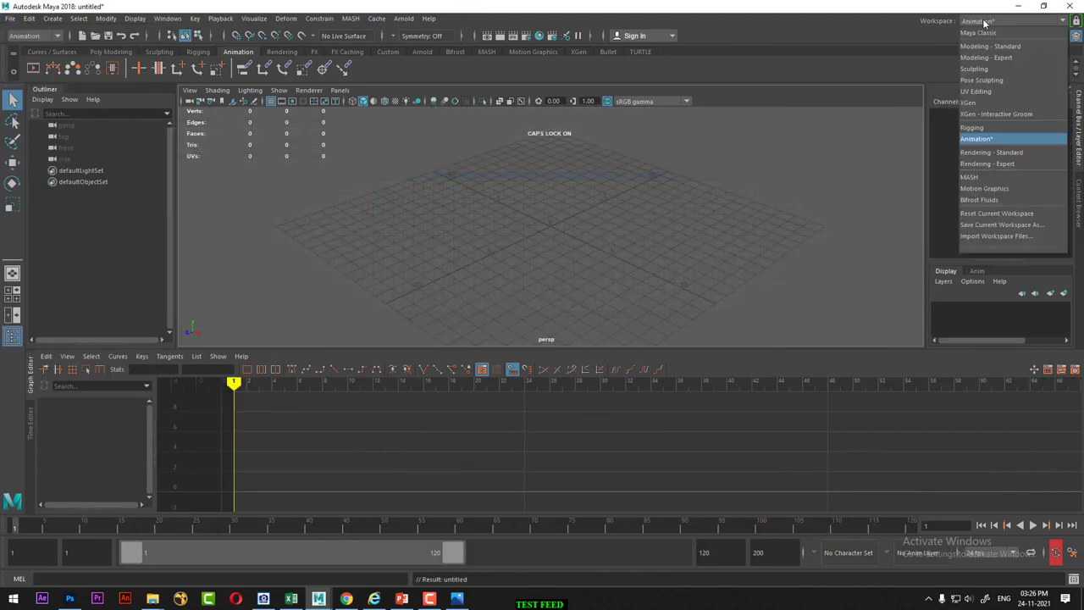
{"action": "left_click", "coordinate": [987, 45]}
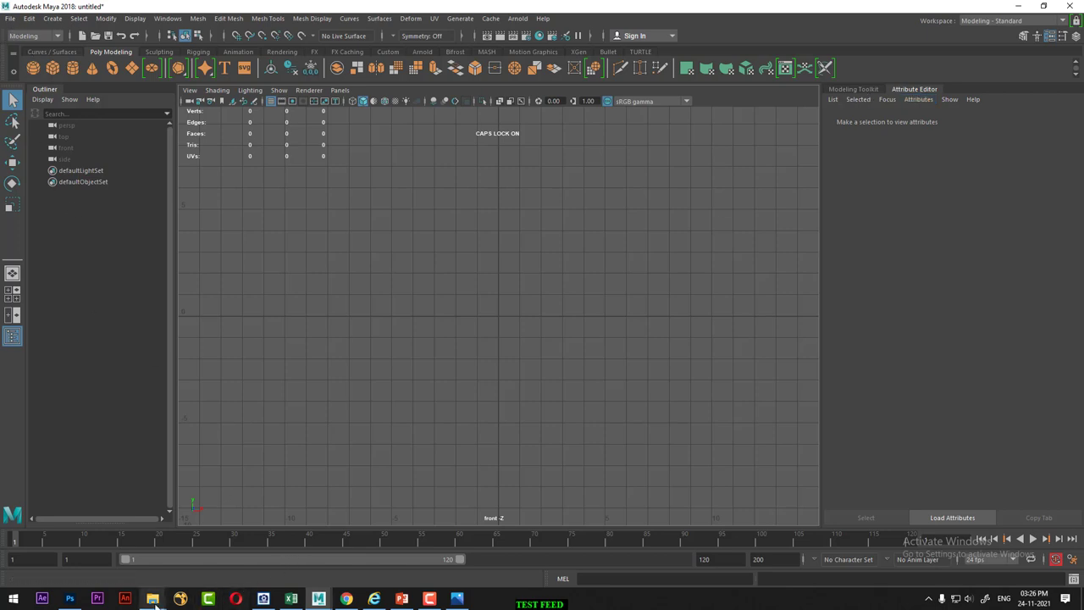
{"action": "left_click", "coordinate": [158, 597]}
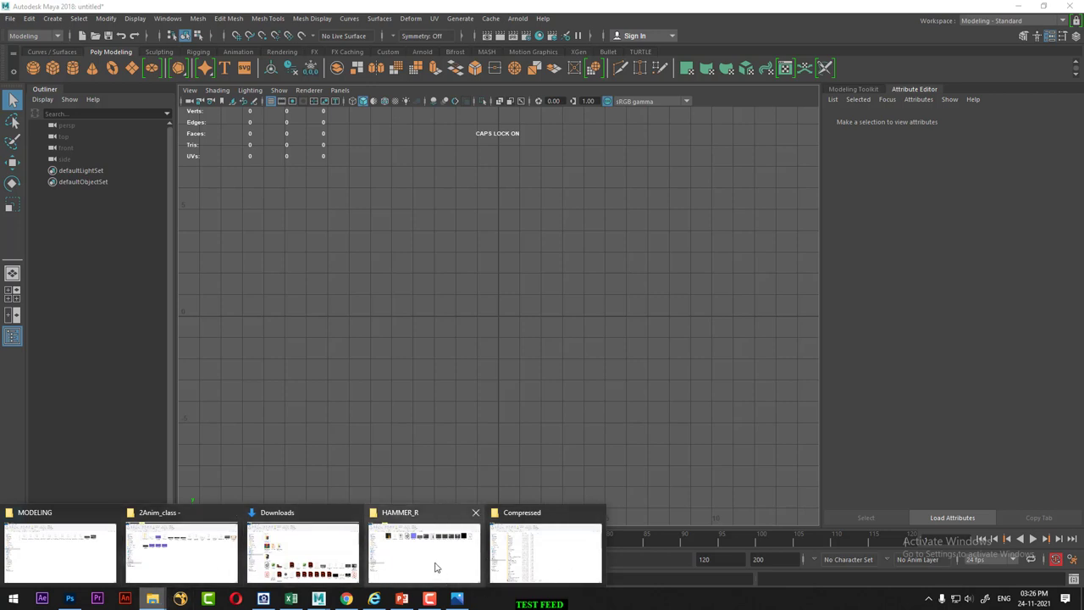
{"action": "left_click", "coordinate": [428, 555]}
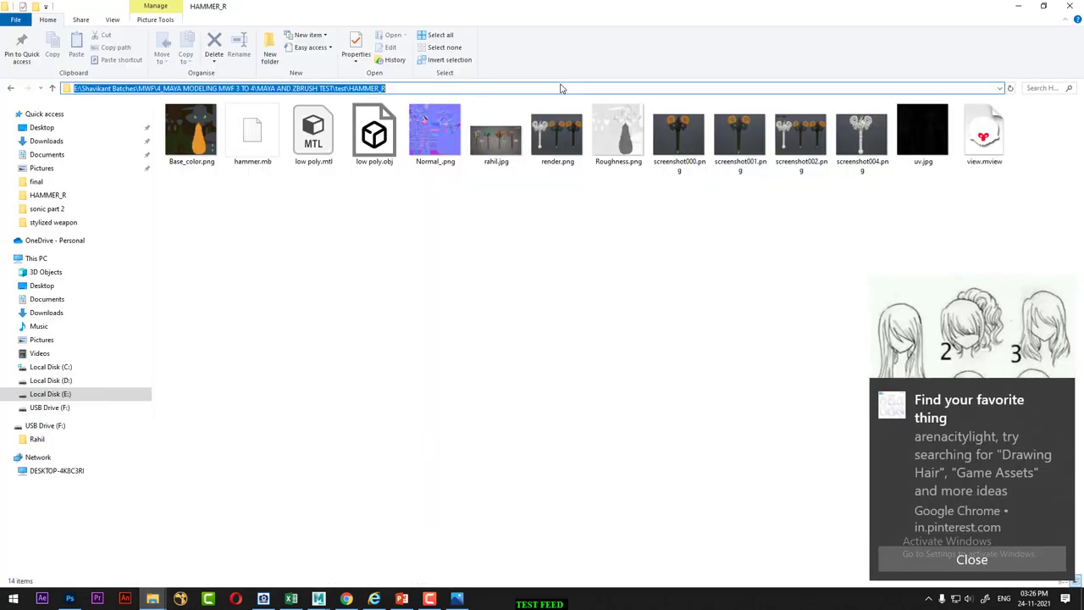
{"action": "left_click", "coordinate": [561, 88]}
{"action": "key", "text": "Escape"}
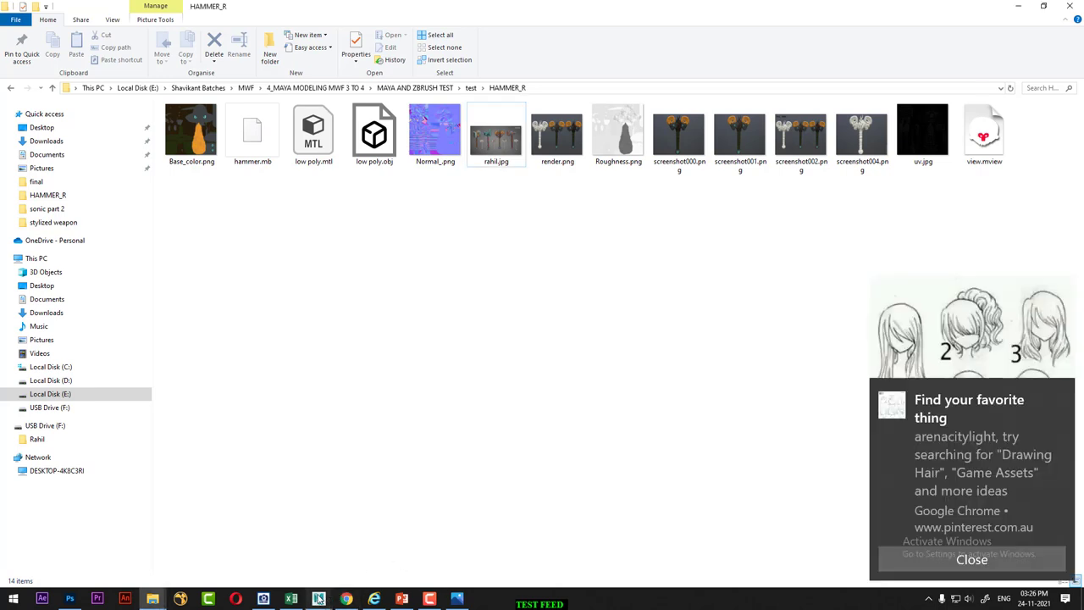
{"action": "mouse_move", "coordinate": [319, 598]}
{"action": "left_click", "coordinate": [386, 546]}
{"action": "left_click", "coordinate": [10, 18]}
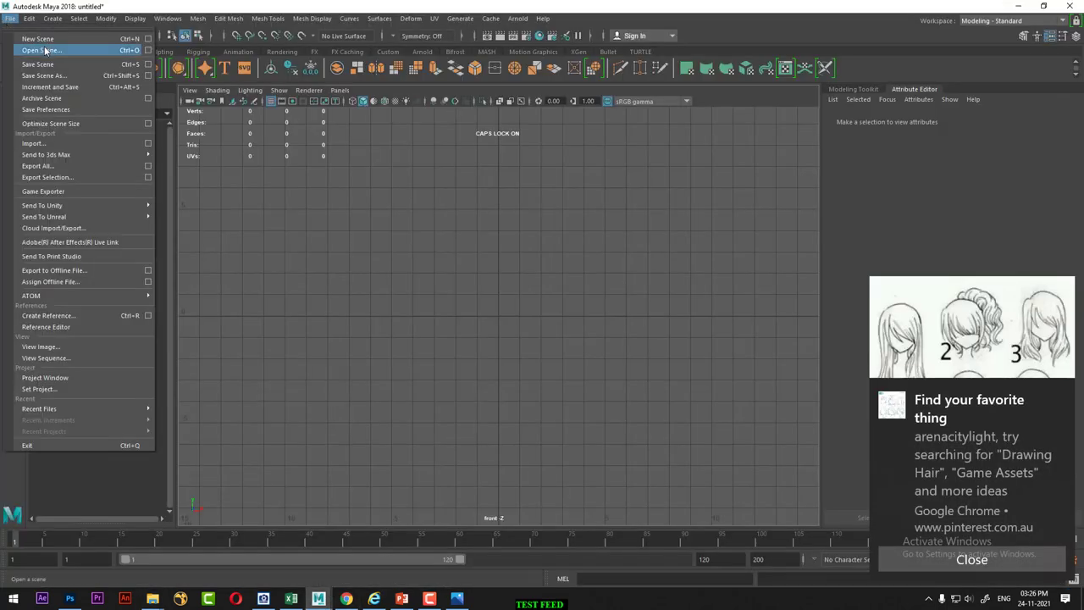
{"action": "left_click", "coordinate": [48, 51]}
{"action": "type", "text": "E:\\Shavikant Batches\\MWF\\4_MAYA MODELING MWF 3 TO 4\\MAYA AND ZBRUSH TEST\\test\\HAMMER_R"}
{"action": "key", "text": "Return"}
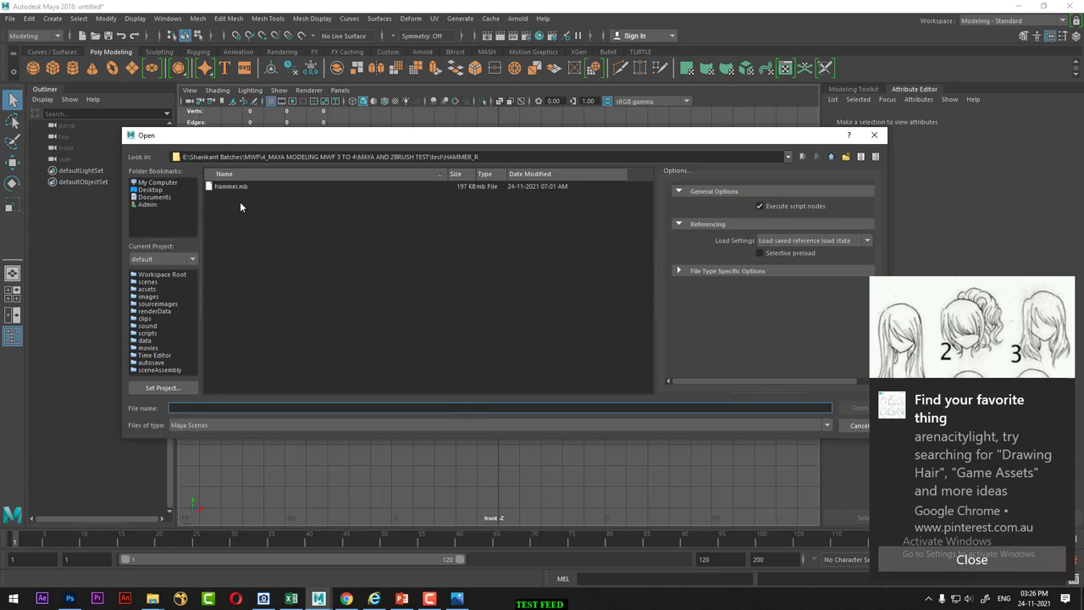
{"action": "double_click", "coordinate": [231, 192]}
{"action": "left_click", "coordinate": [542, 301]}
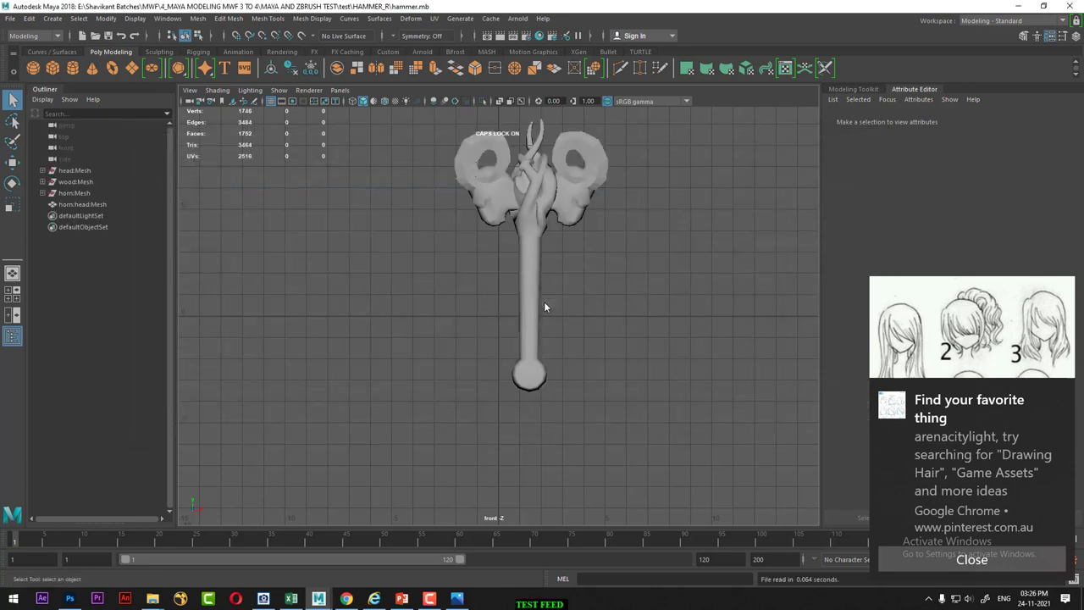
{"action": "left_click", "coordinate": [527, 294]}
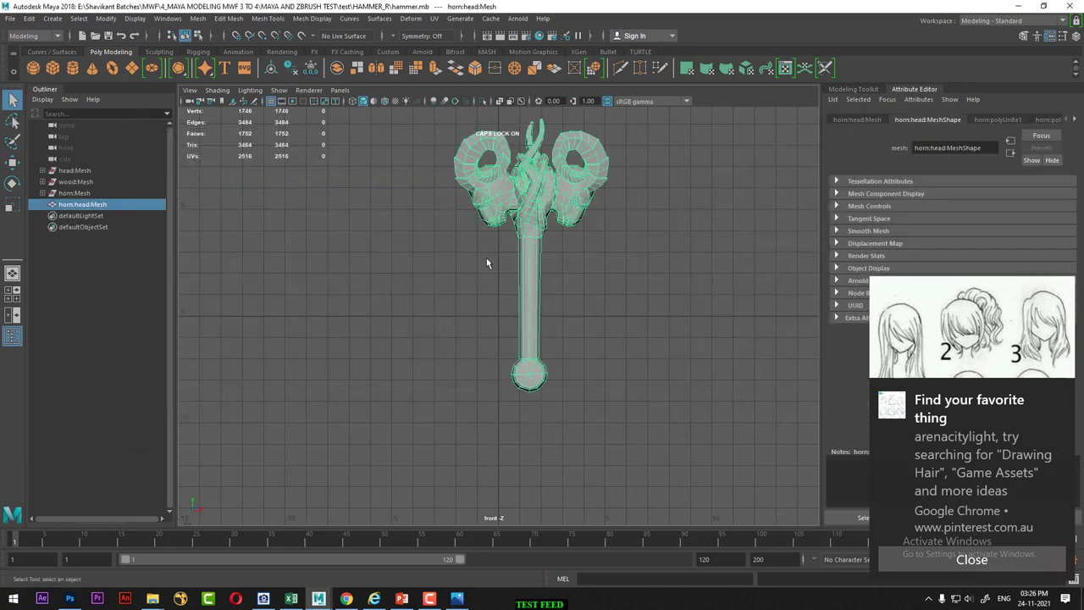
{"action": "key", "text": "f"}
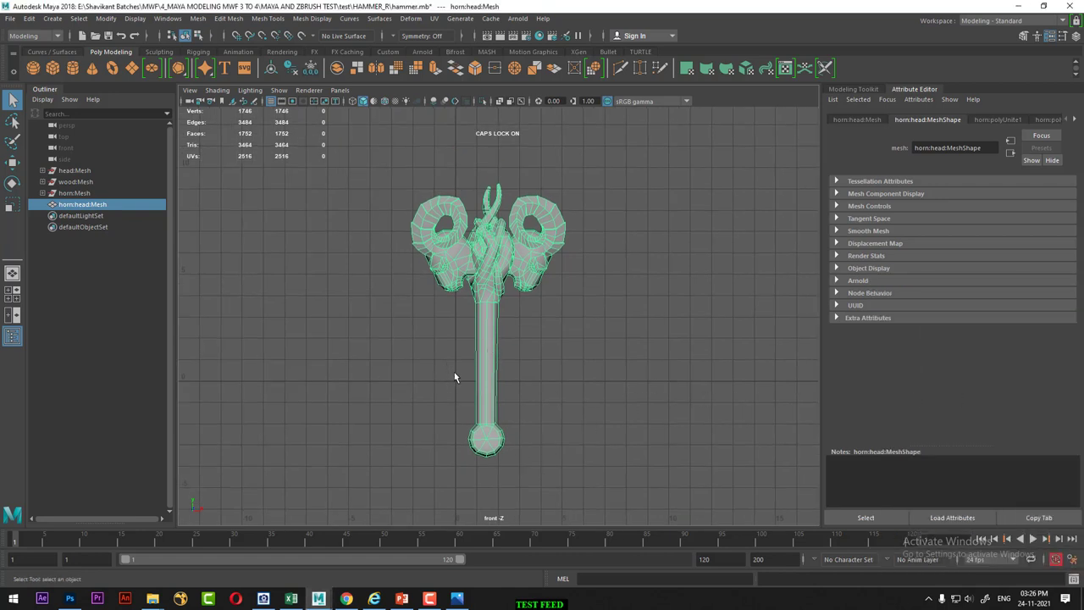
{"action": "key", "text": "super"}
Launch Chrome and open the bookmarked showreel video, then pause it
{"action": "type", "text": "CH"}
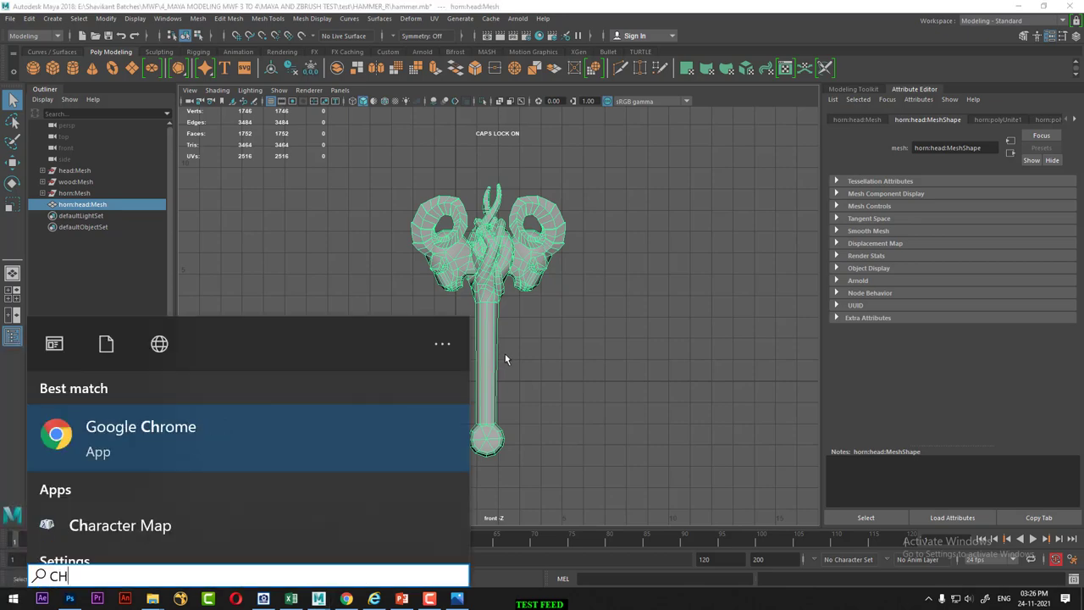
{"action": "left_click", "coordinate": [154, 439]}
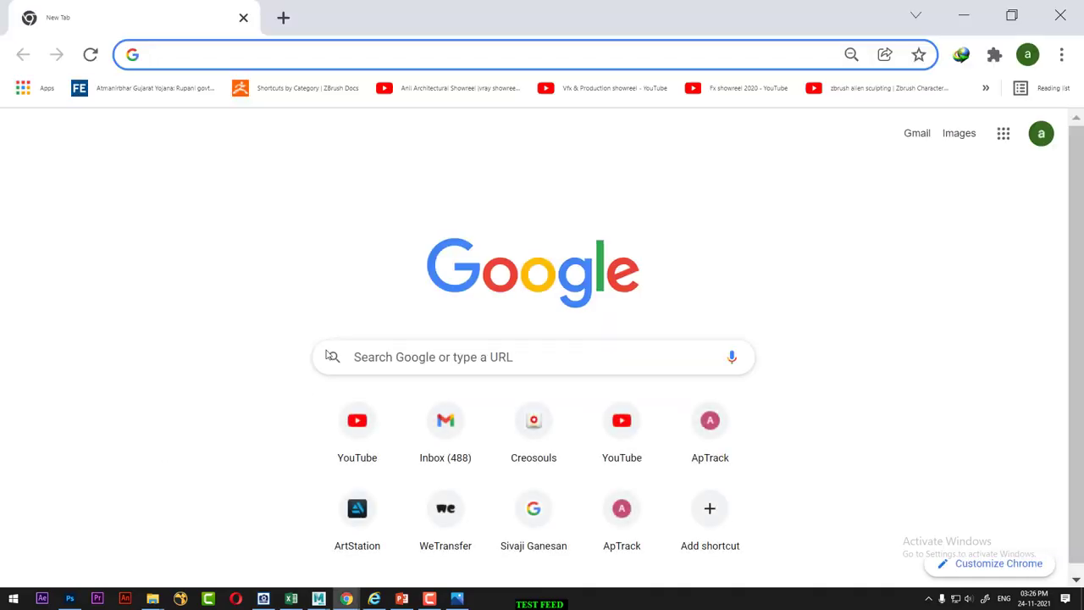
{"action": "left_click", "coordinate": [441, 88]}
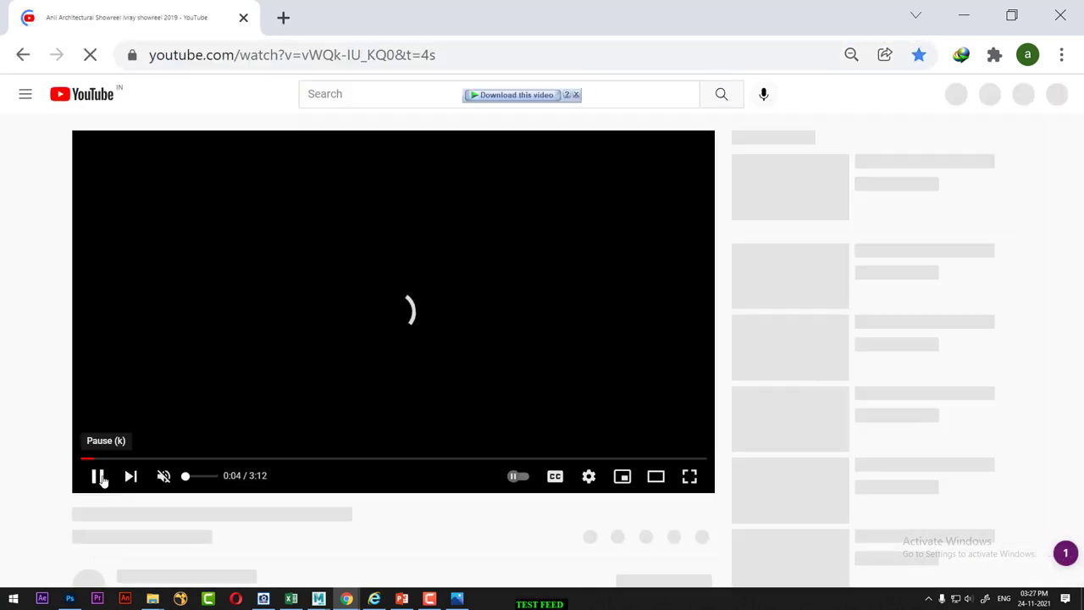
{"action": "left_click", "coordinate": [98, 477]}
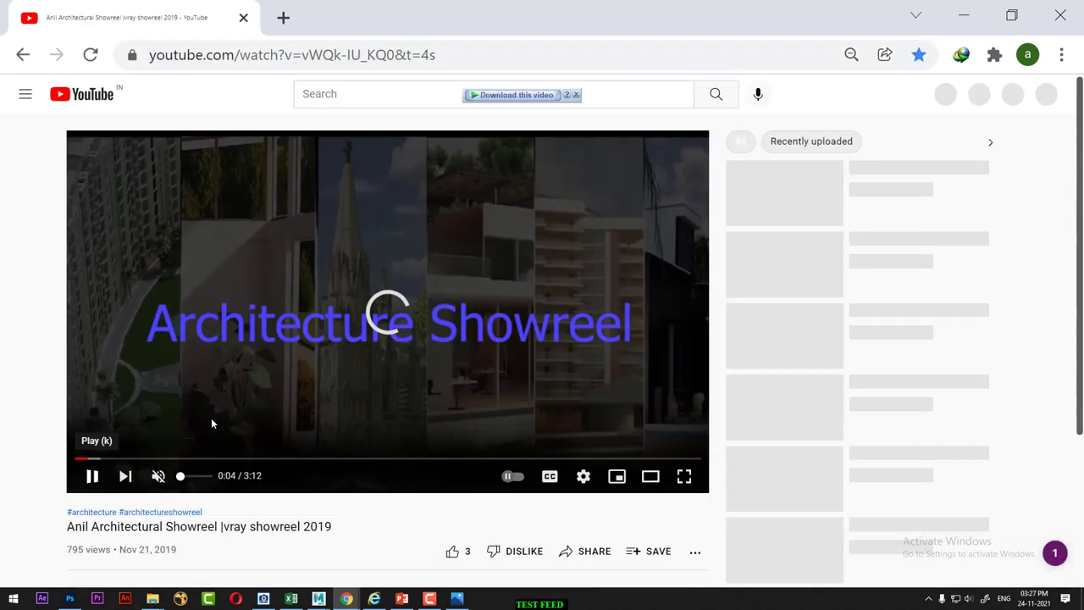
{"action": "scroll", "coordinate": [301, 344], "scroll_direction": "down", "scroll_amount": 2}
{"action": "scroll", "coordinate": [140, 546], "scroll_direction": "down", "scroll_amount": 1}
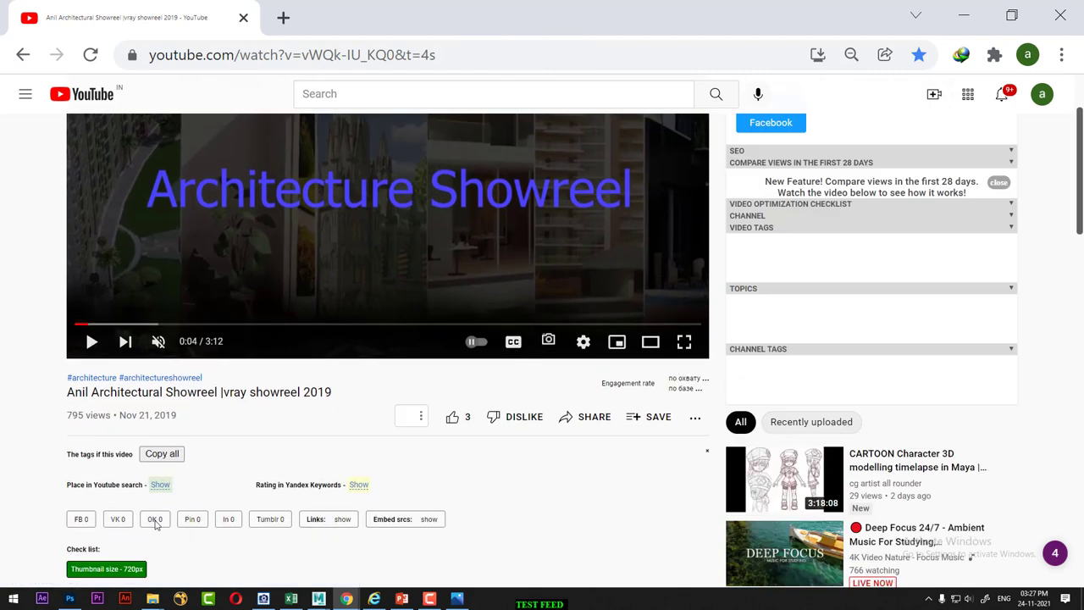
Open the MODEL PRESENTATION freeze tutorial from the cg artist all rounder channel's videos
{"action": "left_click", "coordinate": [142, 542]}
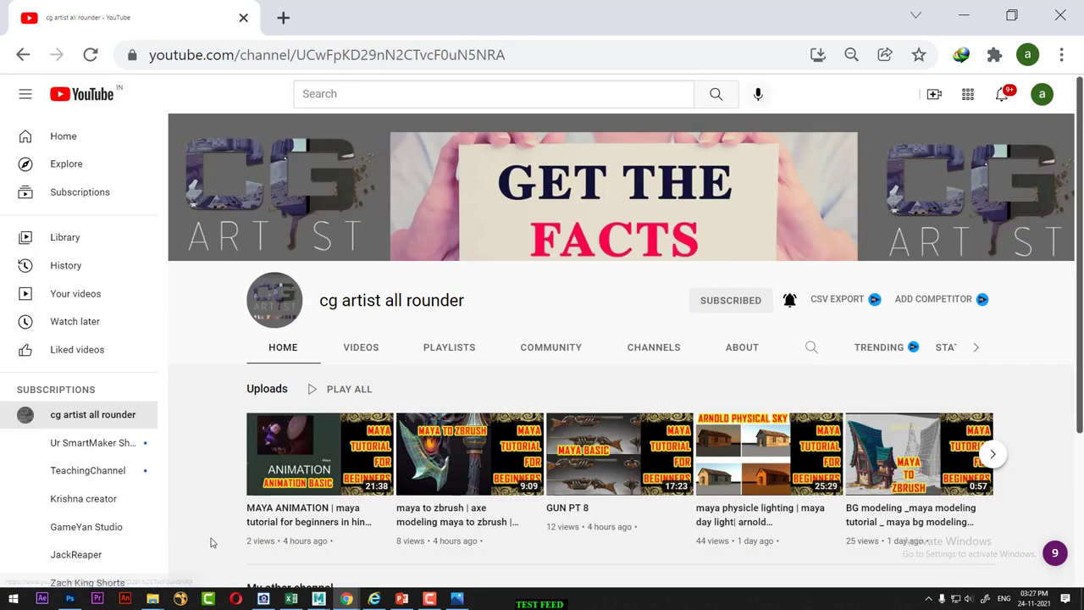
{"action": "left_click", "coordinate": [362, 349]}
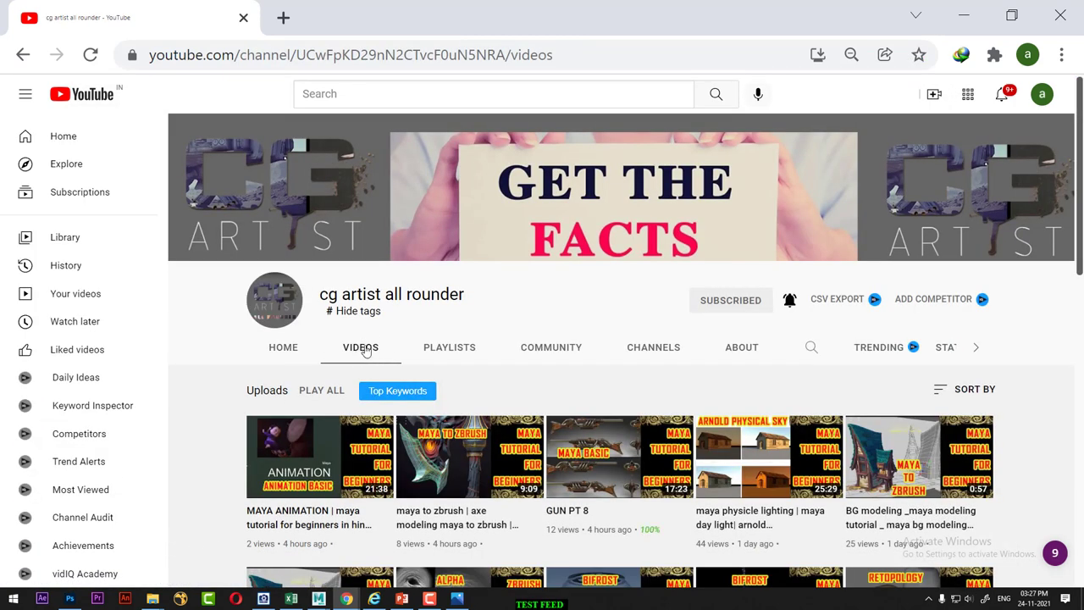
{"action": "scroll", "coordinate": [428, 306], "scroll_direction": "down", "scroll_amount": 2}
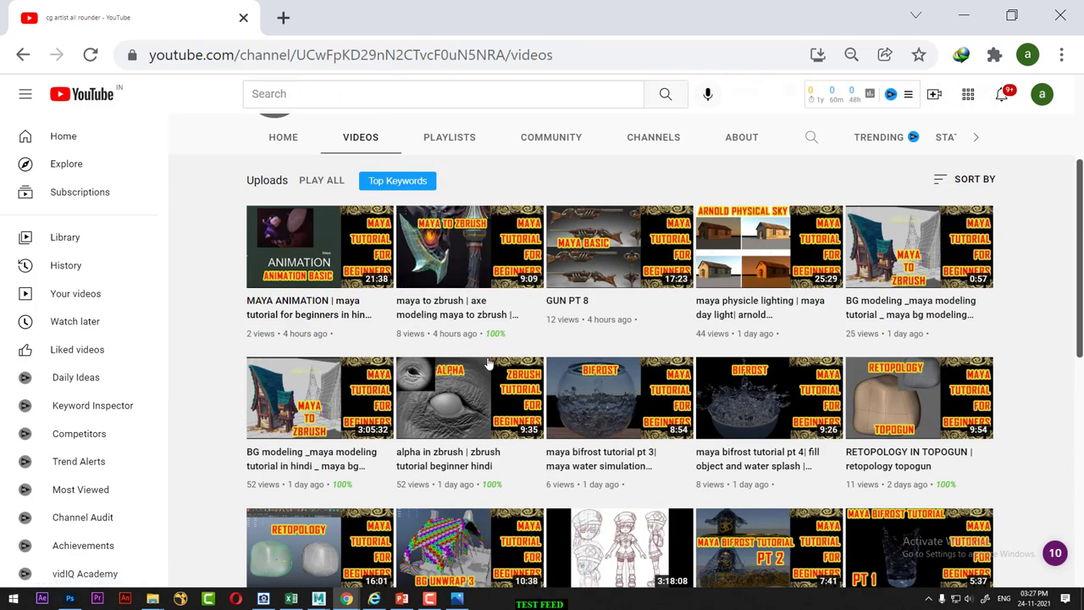
{"action": "scroll", "coordinate": [627, 329], "scroll_direction": "down", "scroll_amount": 2}
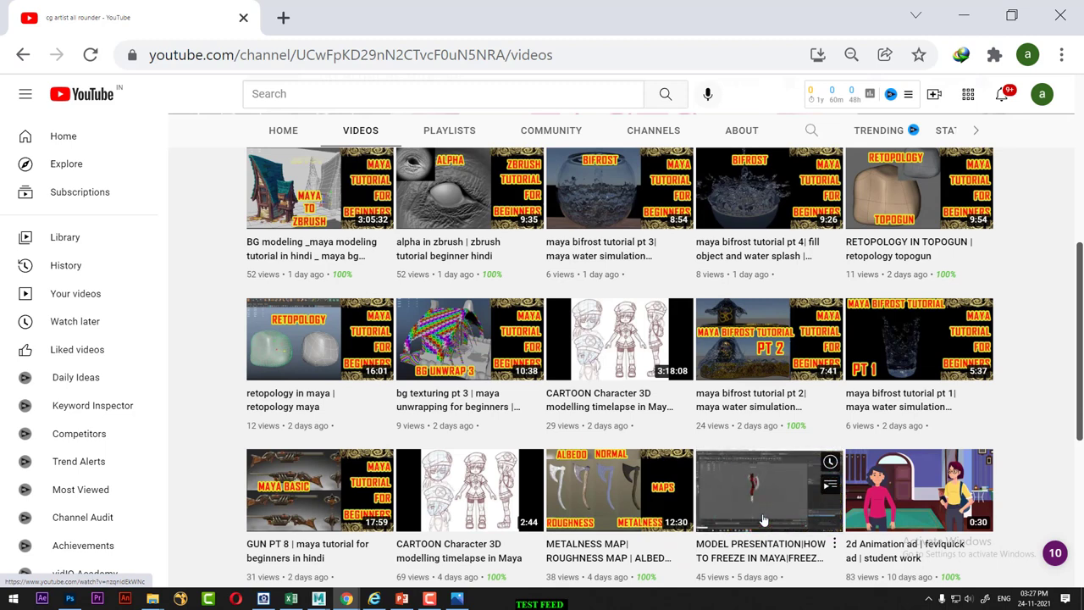
{"action": "left_click", "coordinate": [763, 519]}
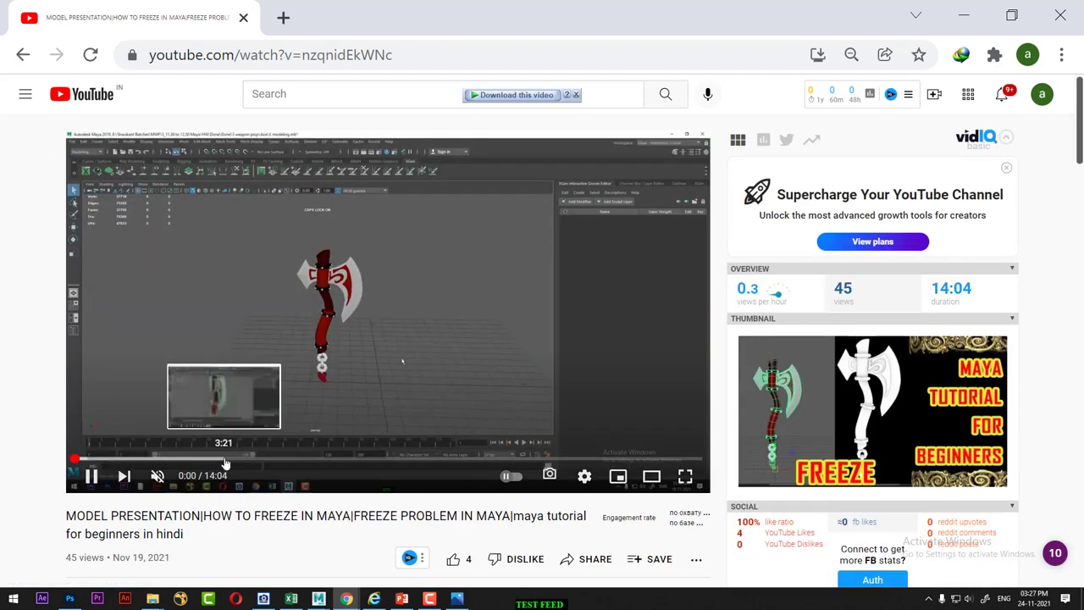
Seek the tutorial to 6:29, pause it, and minimize Chrome
{"action": "left_click", "coordinate": [224, 457]}
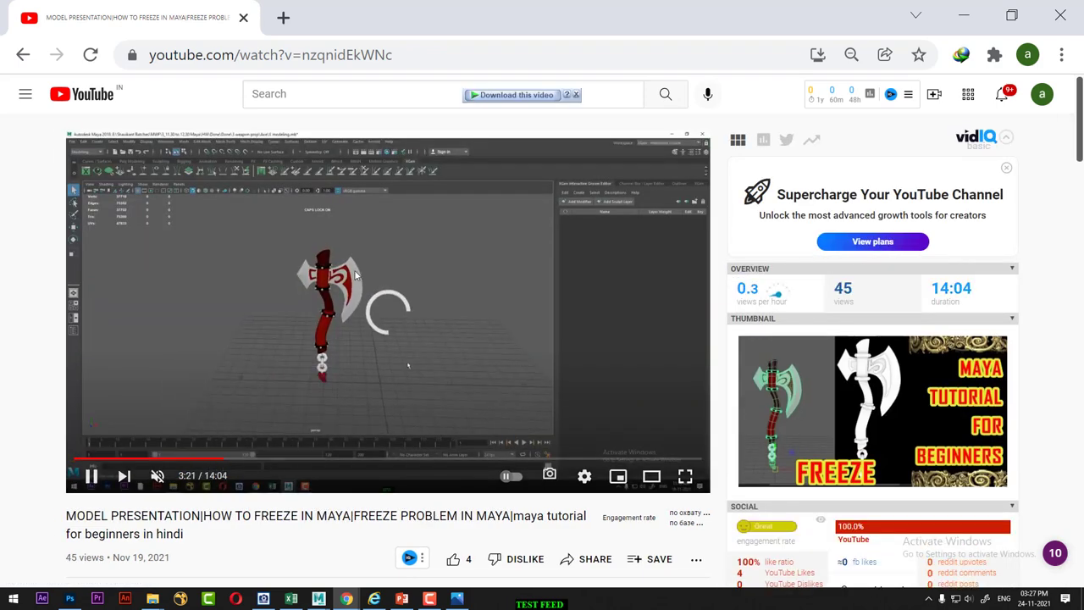
{"action": "left_click", "coordinate": [301, 461]}
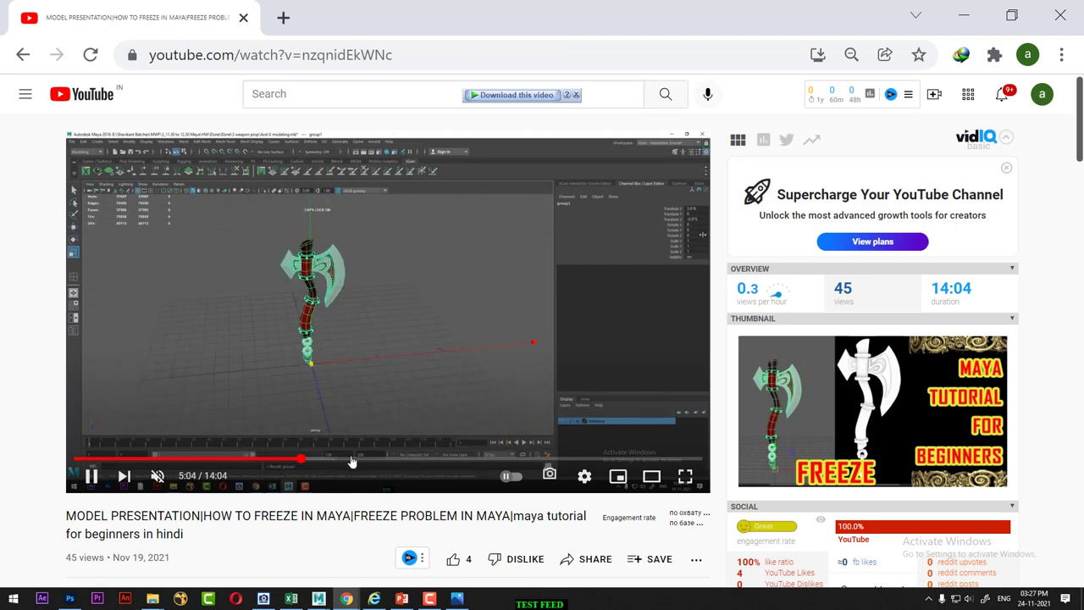
{"action": "left_click_drag", "start_coordinate": [352, 462], "coordinate": [379, 463]}
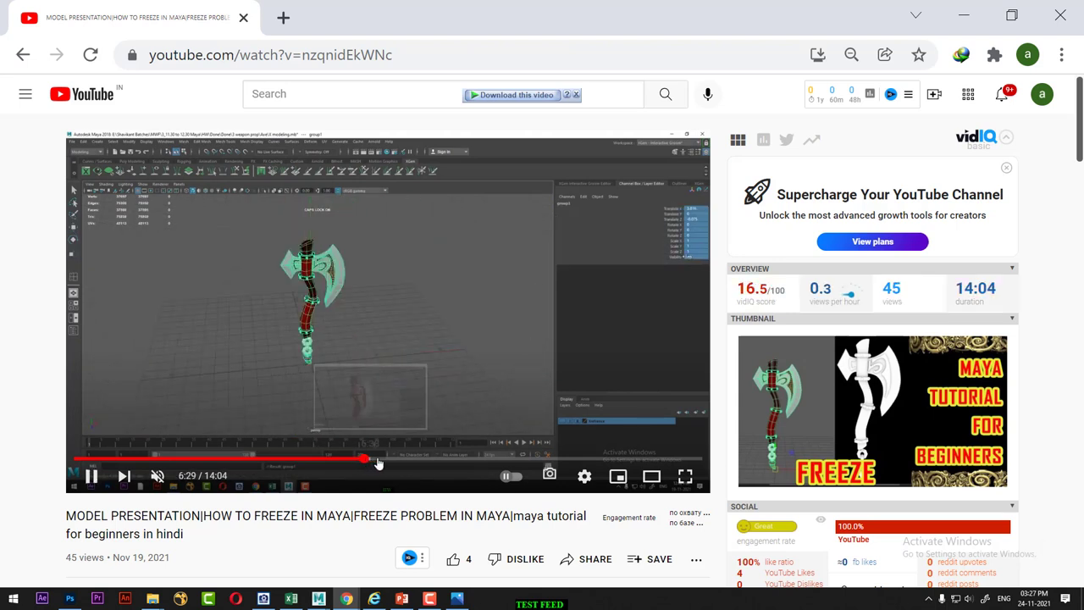
{"action": "left_click", "coordinate": [456, 313]}
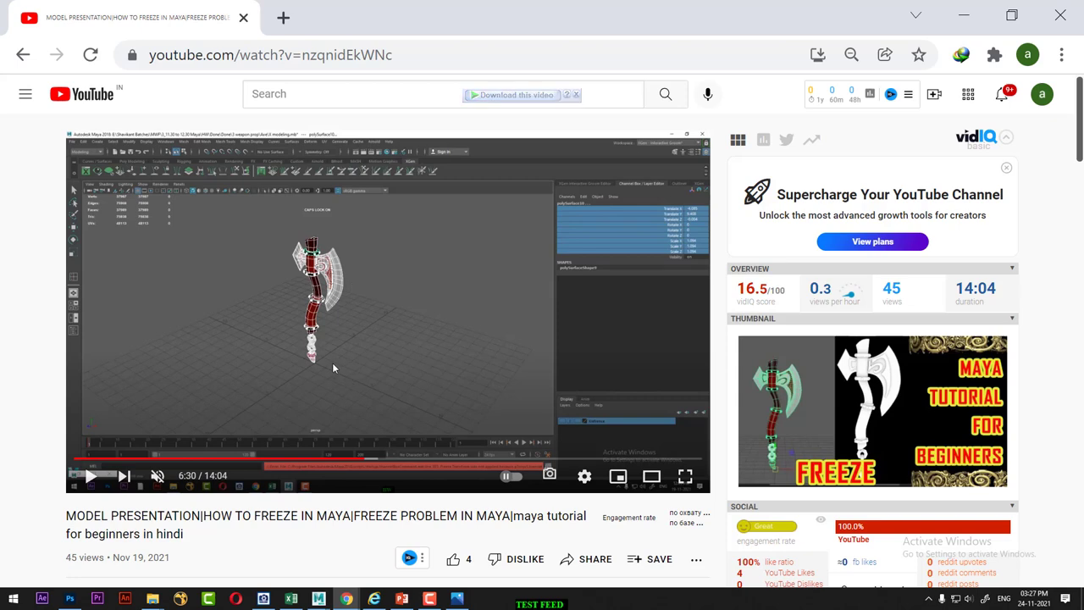
{"action": "left_click", "coordinate": [962, 15]}
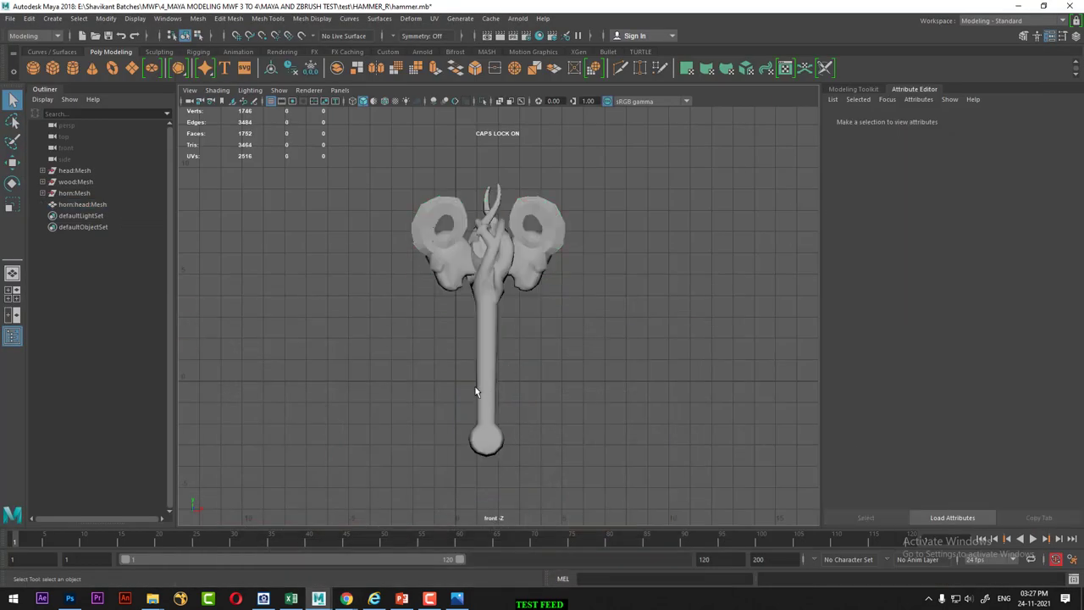
Select the hammer mesh and zoom the front orthographic view onto the handle's end sphere
{"action": "left_click", "coordinate": [475, 392]}
{"action": "key", "text": "space"}
{"action": "mouse_move", "coordinate": [564, 387]}
{"action": "left_mouse_down"}
{"action": "mouse_move", "coordinate": [564, 279]}
{"action": "mouse_move", "coordinate": [471, 311]}
{"action": "left_mouse_up"}
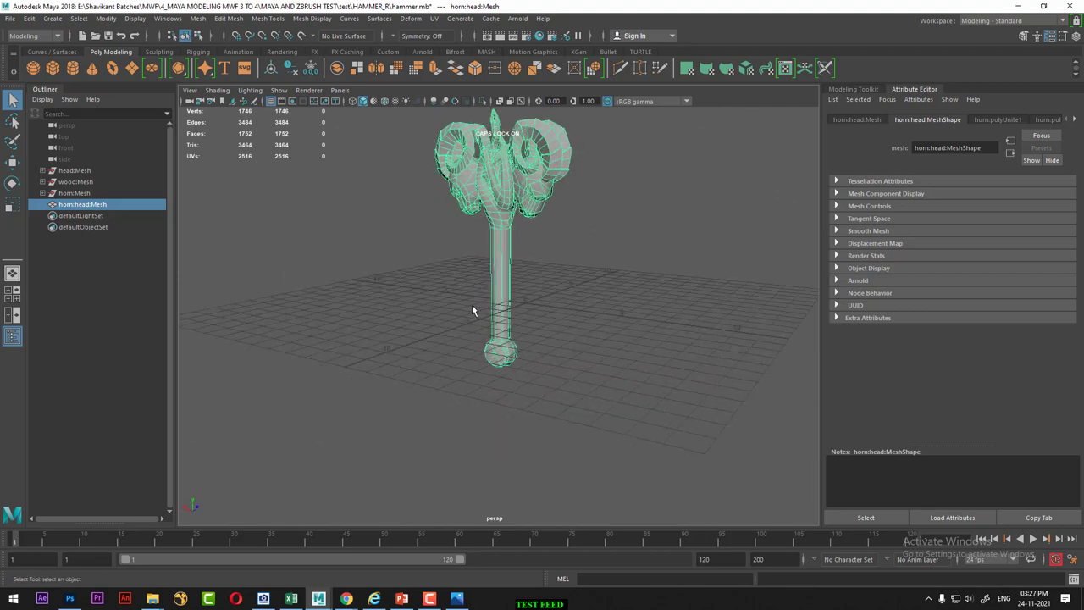
{"action": "right_click_drag", "start_coordinate": [473, 311], "coordinate": [551, 344], "text": "alt"}
{"action": "key", "text": "w"}
{"action": "mouse_move", "coordinate": [570, 310]}
{"action": "left_mouse_down", "text": "alt"}
{"action": "mouse_move", "coordinate": [596, 315]}
{"action": "mouse_move", "coordinate": [537, 330]}
{"action": "mouse_move", "coordinate": [545, 317]}
{"action": "mouse_move", "coordinate": [529, 331]}
{"action": "mouse_move", "coordinate": [573, 302]}
{"action": "left_mouse_up", "text": "alt"}
{"action": "right_click_drag", "start_coordinate": [573, 302], "coordinate": [598, 355], "text": "alt"}
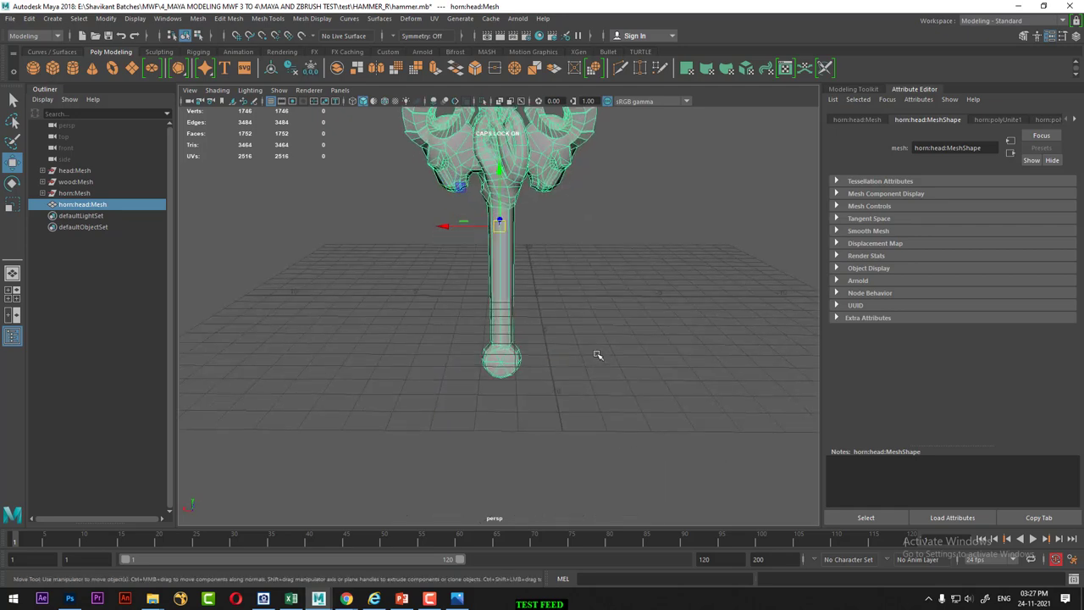
{"action": "key", "text": "space"}
{"action": "left_click_drag", "start_coordinate": [565, 259], "coordinate": [564, 454]}
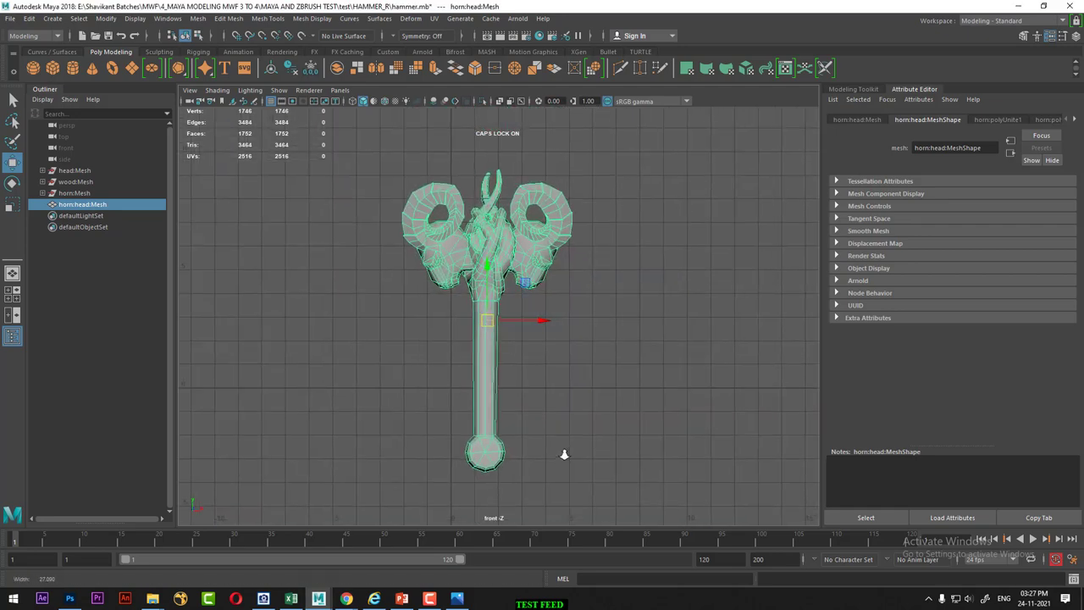
{"action": "middle_click_drag", "start_coordinate": [570, 435], "coordinate": [575, 305], "text": "alt"}
{"action": "right_click_drag", "start_coordinate": [576, 305], "coordinate": [604, 484], "text": "alt"}
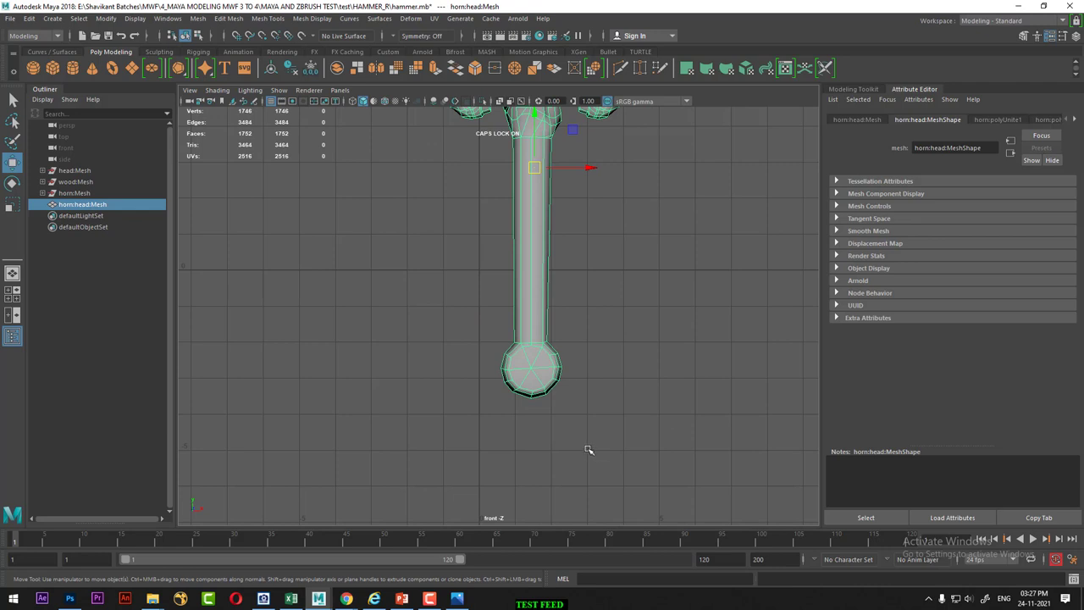
Snap the hammer's pivot to the bottom vertex of the end sphere
{"action": "key", "text": "d"}
{"action": "left_click", "coordinate": [530, 368]}
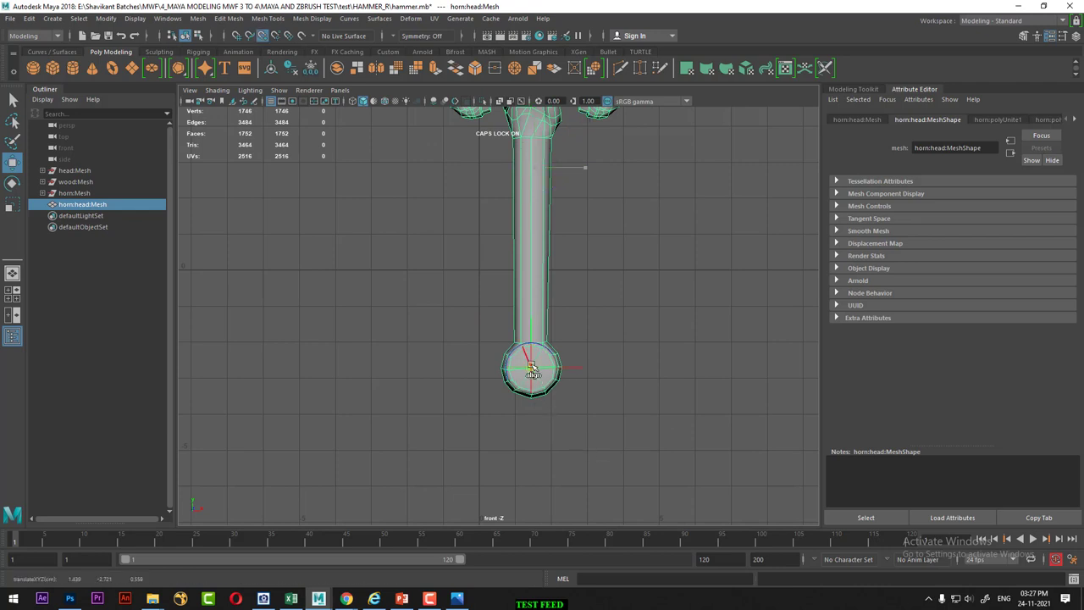
{"action": "mouse_move", "coordinate": [531, 368]}
{"action": "left_mouse_down"}
{"action": "mouse_move", "coordinate": [481, 308]}
{"action": "mouse_move", "coordinate": [483, 284]}
{"action": "left_mouse_up"}
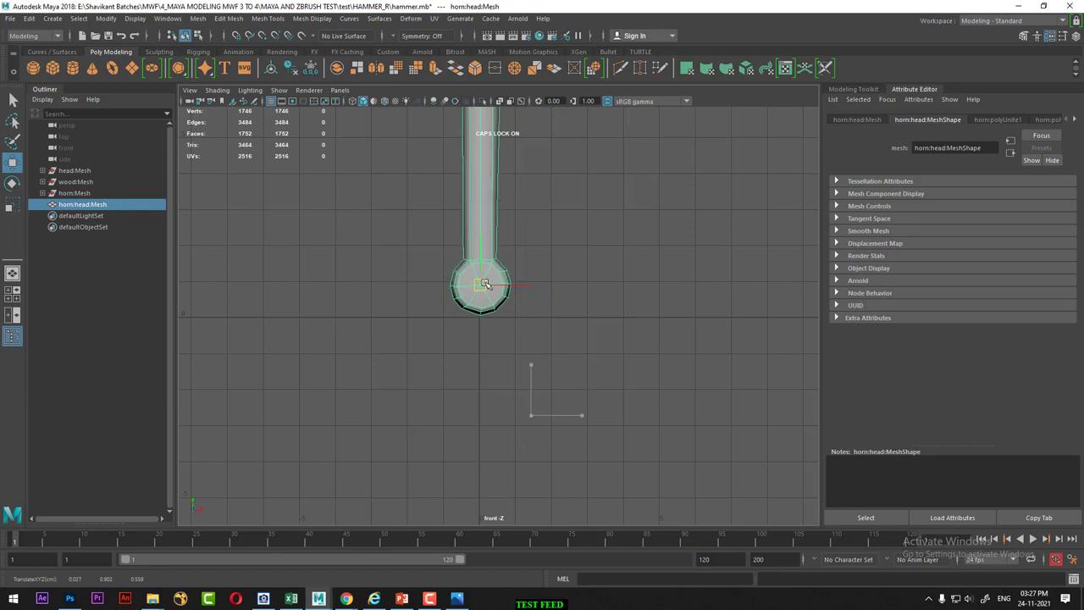
{"action": "scroll", "coordinate": [483, 284], "scroll_direction": "up", "scroll_amount": 3}
{"action": "scroll", "coordinate": [530, 416], "scroll_direction": "up", "scroll_amount": 3}
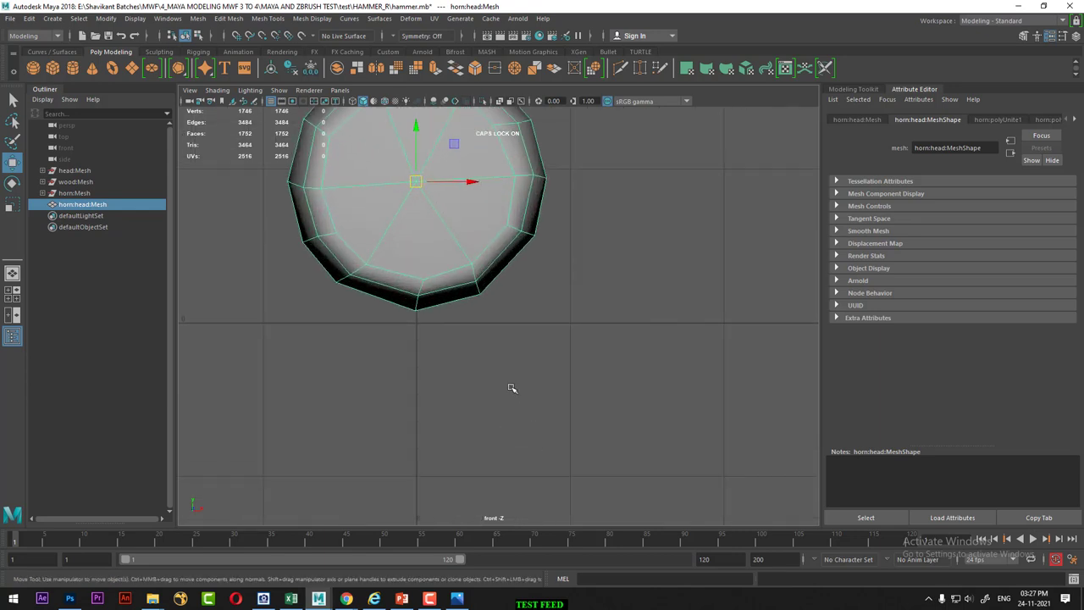
{"action": "left_click", "coordinate": [416, 310]}
{"action": "key", "text": "d"}
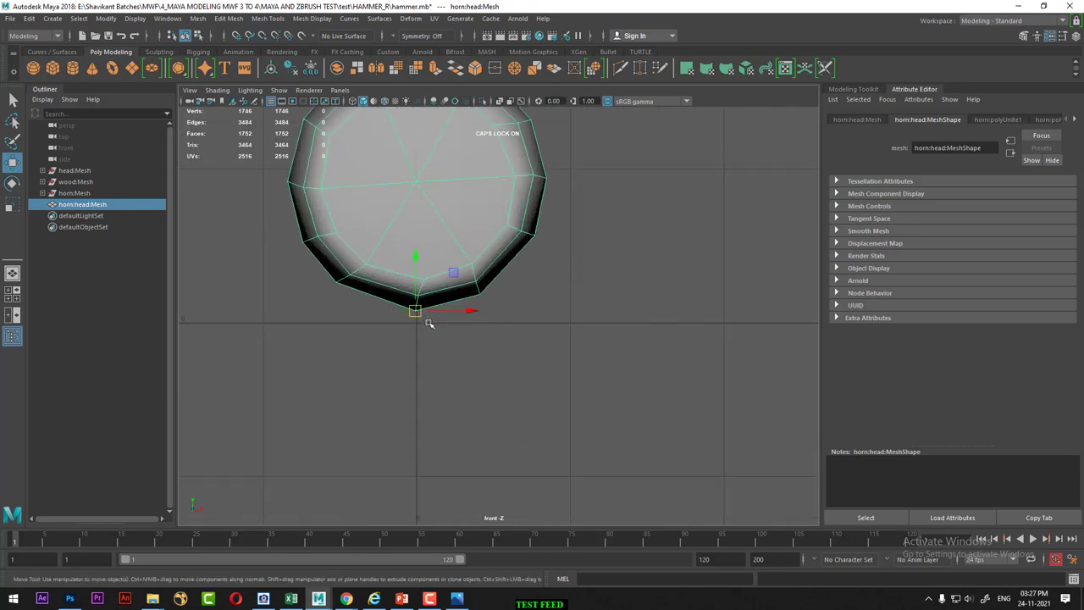
Lower the hammer so its base sits on the grid line, then return to perspective
{"action": "left_click_drag", "start_coordinate": [420, 314], "coordinate": [420, 325]}
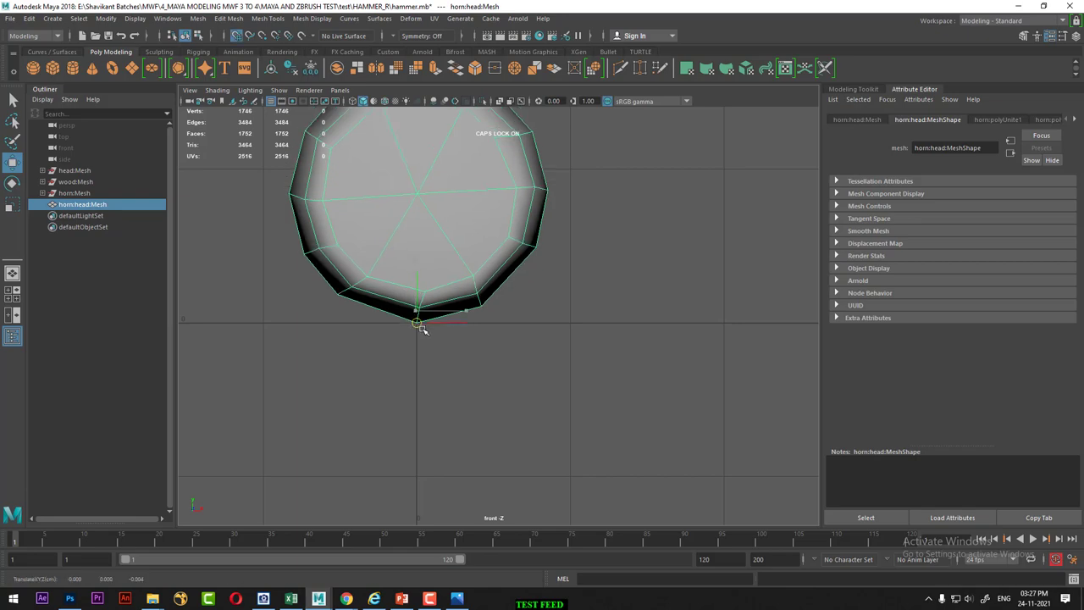
{"action": "scroll", "coordinate": [507, 405], "scroll_direction": "down", "scroll_amount": 3}
{"action": "scroll", "coordinate": [486, 282], "scroll_direction": "down", "scroll_amount": 3}
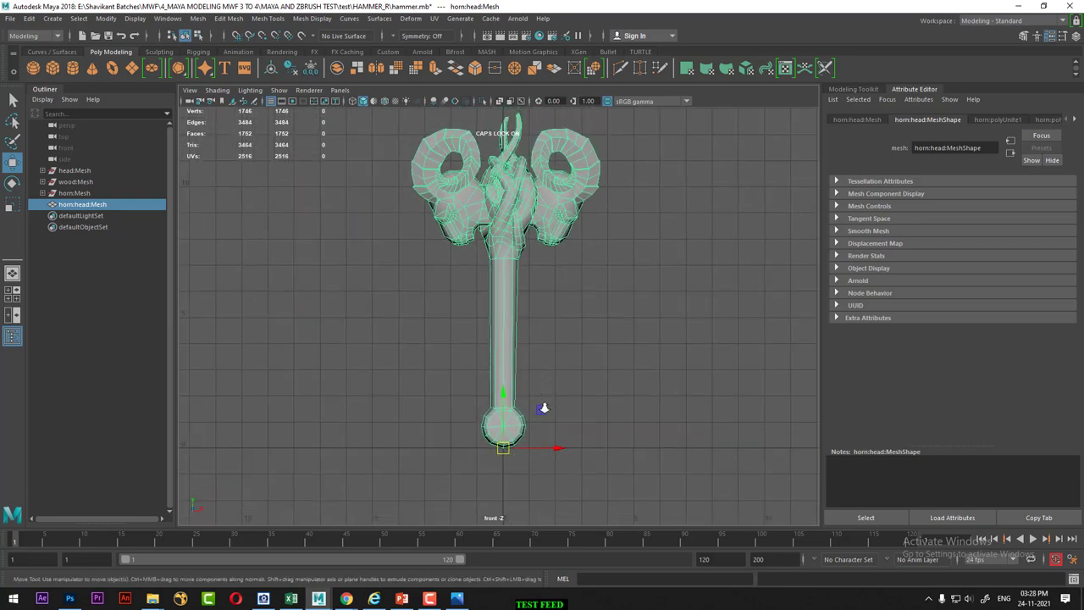
{"action": "key", "text": "space"}
{"action": "left_click", "coordinate": [594, 412]}
{"action": "mouse_move", "coordinate": [605, 351]}
{"action": "left_mouse_down", "text": "alt"}
{"action": "mouse_move", "coordinate": [567, 308]}
{"action": "mouse_move", "coordinate": [539, 300]}
{"action": "mouse_move", "coordinate": [551, 373]}
{"action": "mouse_move", "coordinate": [581, 302]}
{"action": "mouse_move", "coordinate": [547, 387]}
{"action": "left_mouse_up", "text": "alt"}
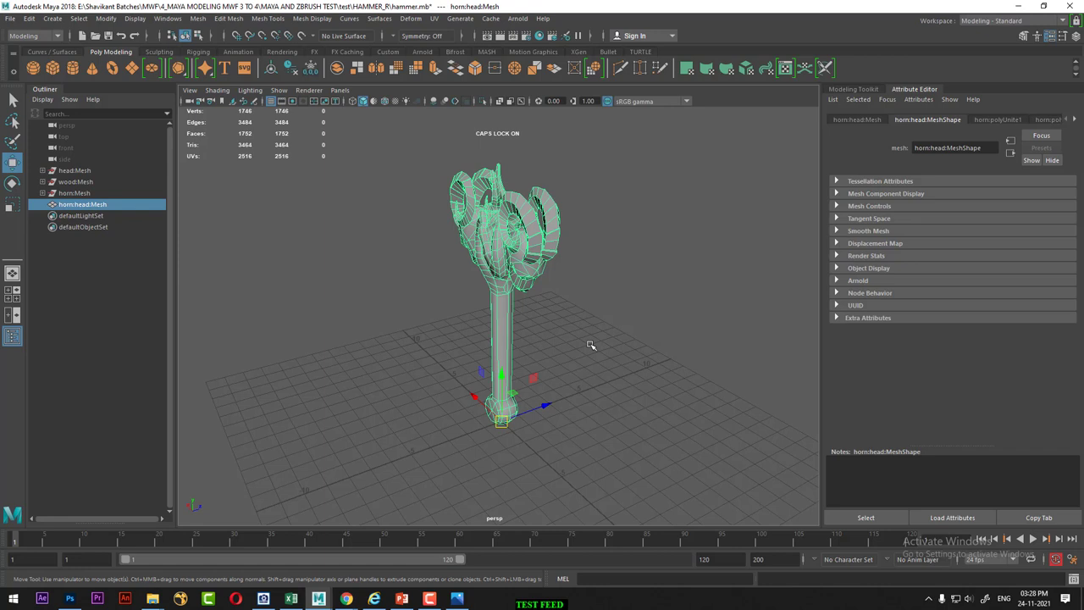
Orbit around the hammer to inspect the handle and horns, leaving horn:head selected
{"action": "left_click", "coordinate": [392, 283]}
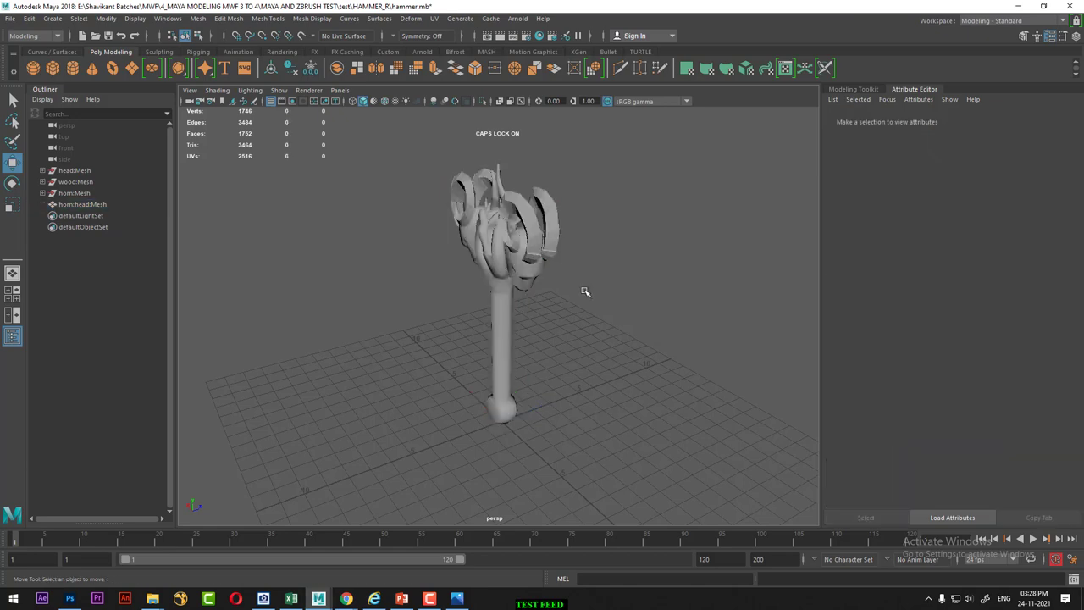
{"action": "left_click_drag", "start_coordinate": [392, 284], "coordinate": [574, 296], "text": "alt"}
{"action": "scroll", "coordinate": [574, 296], "scroll_direction": "up", "scroll_amount": 3}
{"action": "scroll", "coordinate": [605, 347], "scroll_direction": "up", "scroll_amount": 3}
{"action": "left_click", "coordinate": [605, 347]}
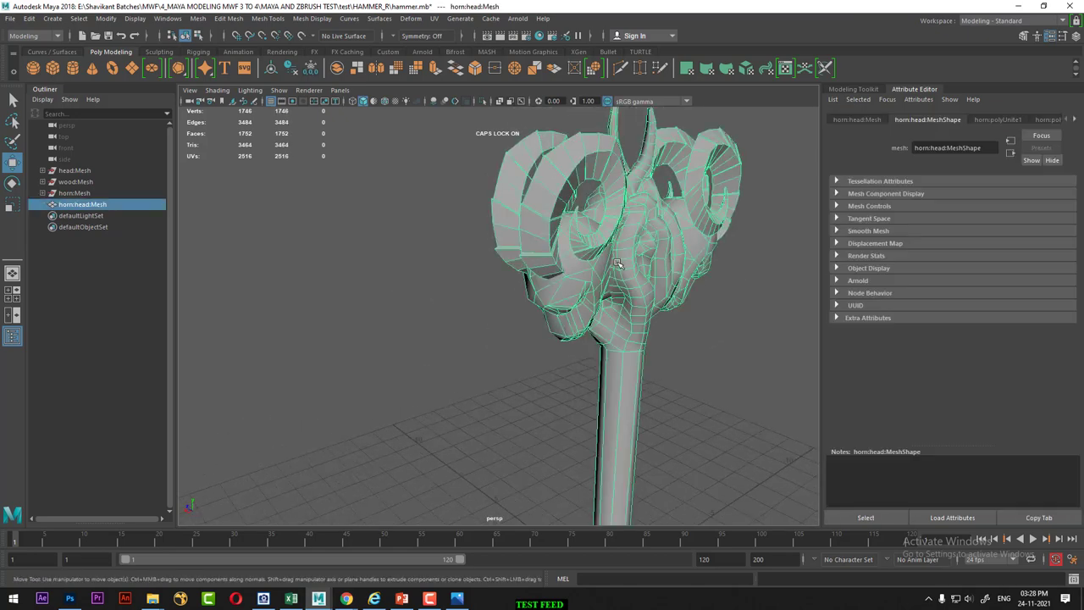
{"action": "mouse_move", "coordinate": [605, 347]}
{"action": "left_mouse_down", "text": "alt"}
{"action": "mouse_move", "coordinate": [598, 242]}
{"action": "mouse_move", "coordinate": [561, 305]}
{"action": "mouse_move", "coordinate": [547, 303]}
{"action": "mouse_move", "coordinate": [499, 182]}
{"action": "left_mouse_up", "text": "alt"}
{"action": "scroll", "coordinate": [598, 242], "scroll_direction": "up", "scroll_amount": 3}
{"action": "scroll", "coordinate": [561, 305], "scroll_direction": "down", "scroll_amount": 2}
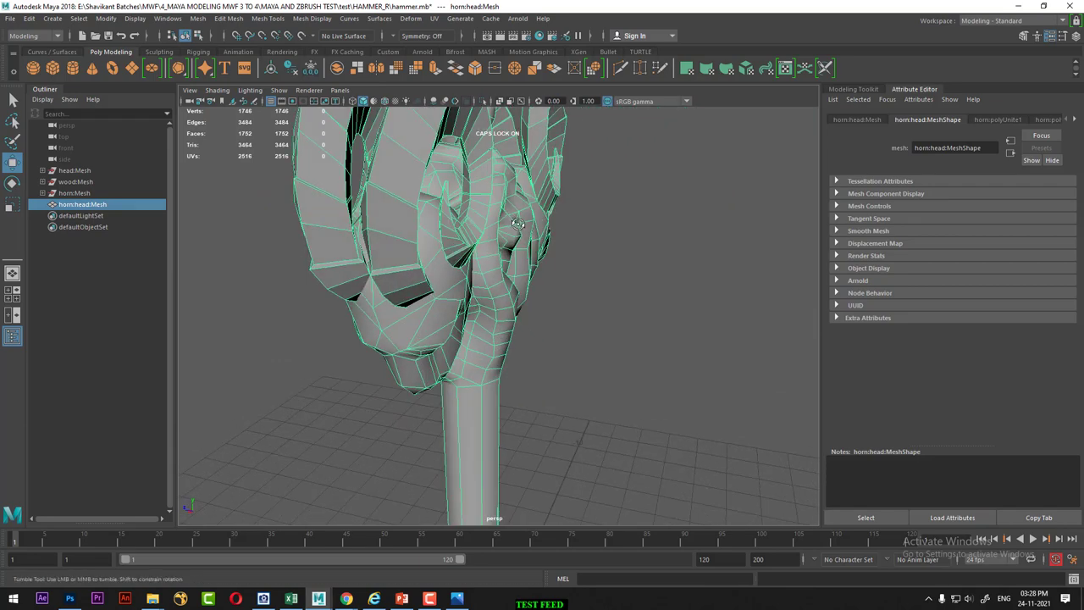
{"action": "mouse_move", "coordinate": [457, 296]}
{"action": "left_mouse_down", "text": "alt"}
{"action": "mouse_move", "coordinate": [472, 290]}
{"action": "mouse_move", "coordinate": [499, 348]}
{"action": "mouse_move", "coordinate": [483, 377]}
{"action": "mouse_move", "coordinate": [515, 363]}
{"action": "left_mouse_up", "text": "alt"}
{"action": "scroll", "coordinate": [503, 376], "scroll_direction": "down", "scroll_amount": 3}
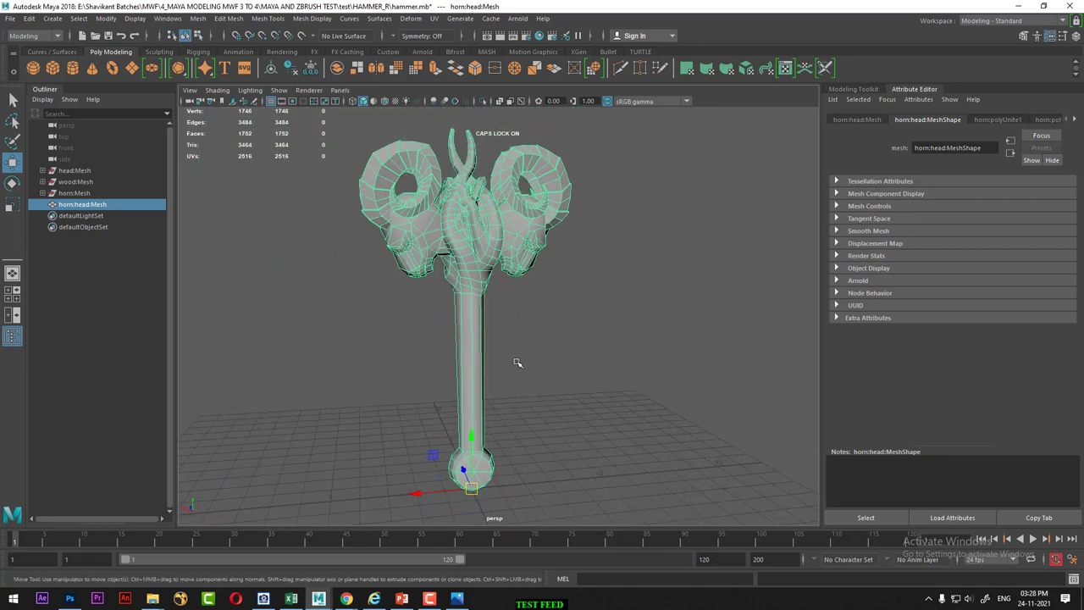
{"action": "left_click", "coordinate": [515, 363]}
{"action": "left_click", "coordinate": [487, 288]}
Turn on the Poly Count heads-up display, showing 3464 triangles
{"action": "left_click", "coordinate": [136, 19]}
{"action": "mouse_move", "coordinate": [168, 58]}
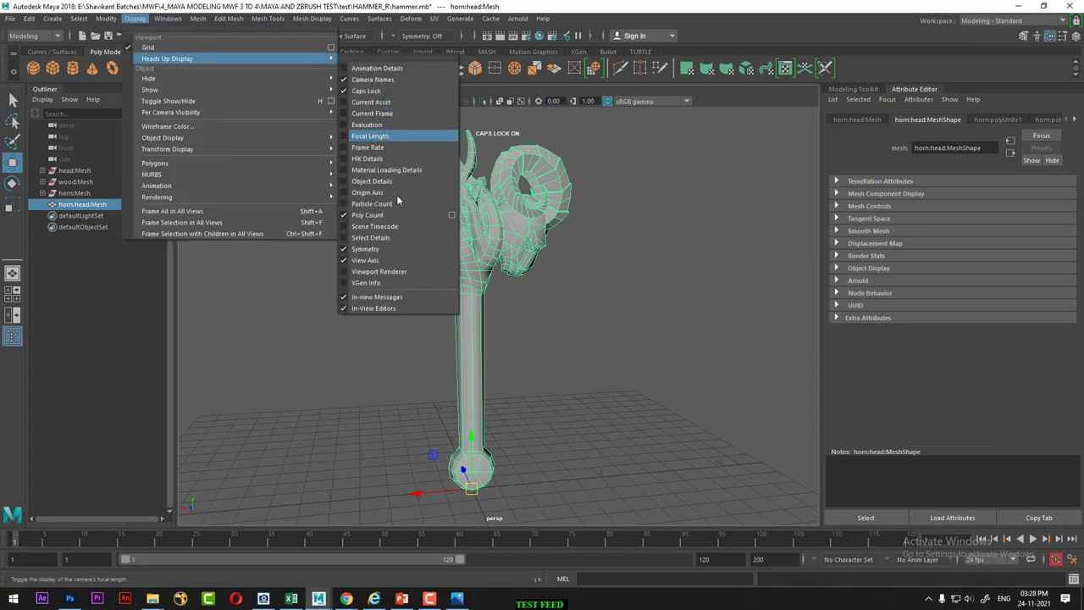
{"action": "left_click", "coordinate": [404, 215]}
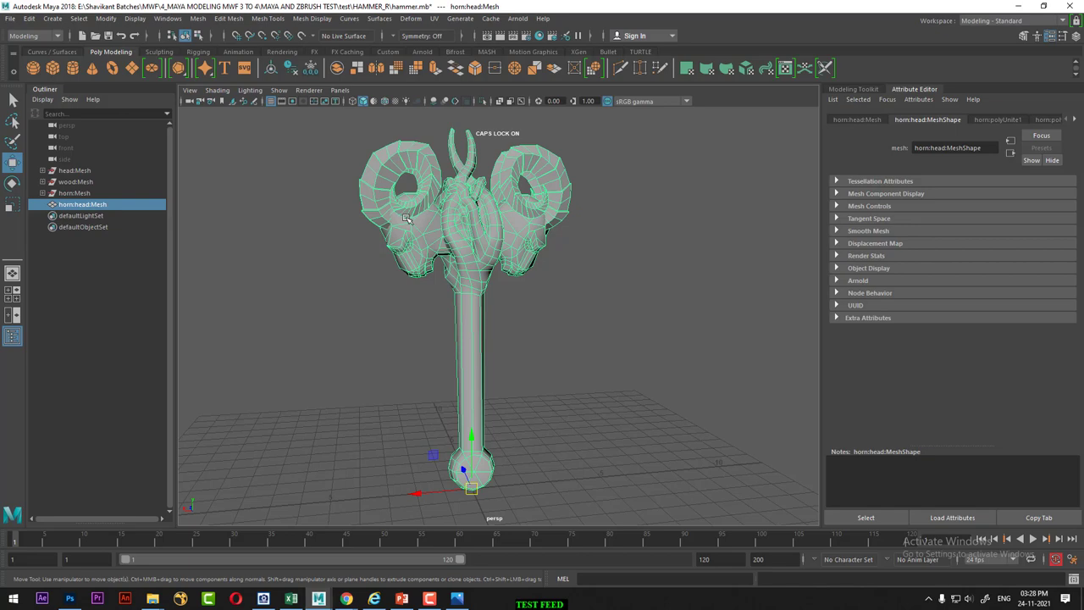
{"action": "left_click", "coordinate": [136, 18]}
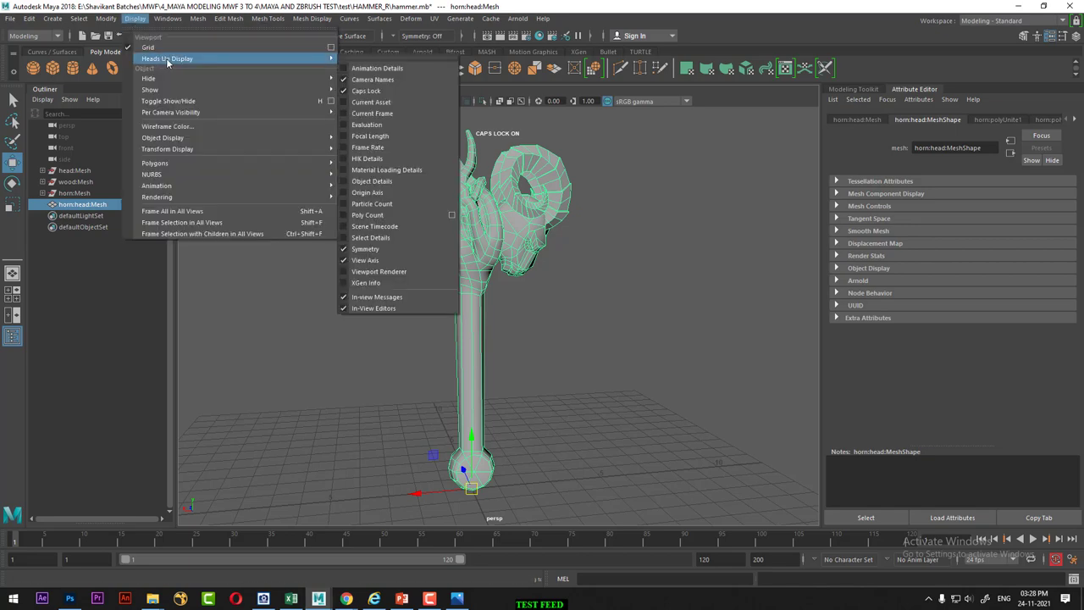
{"action": "left_click", "coordinate": [416, 215]}
Orbit and zoom closely around the curled horns and ram head, then pull back to the whole axe
{"action": "left_click_drag", "start_coordinate": [666, 316], "coordinate": [223, 166], "text": "alt"}
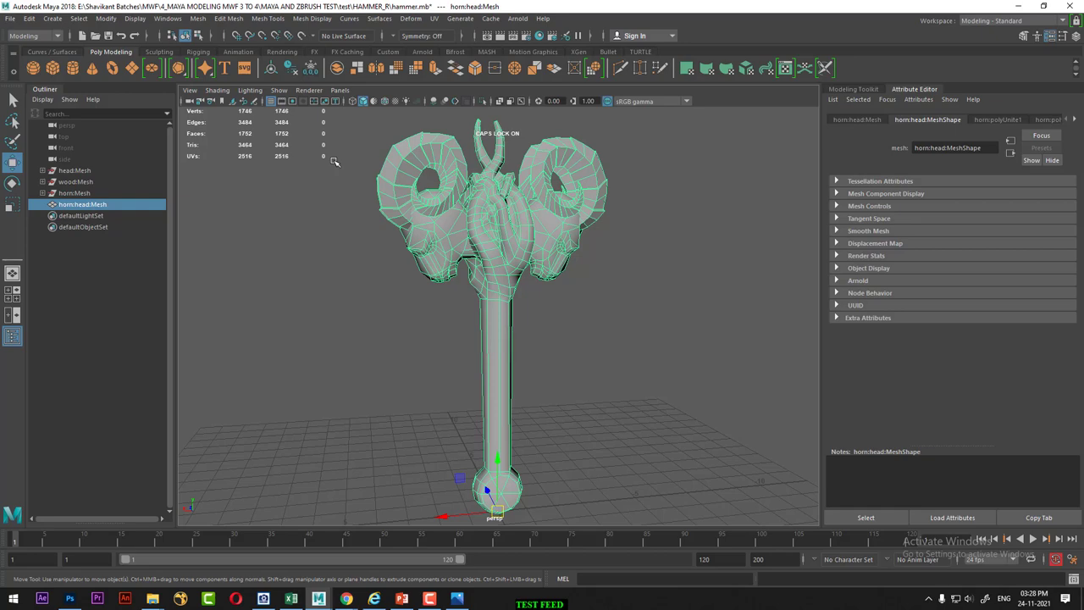
{"action": "scroll", "coordinate": [428, 298], "scroll_direction": "up", "scroll_amount": 5}
{"action": "mouse_move", "coordinate": [428, 298]}
{"action": "left_mouse_down", "text": "alt"}
{"action": "mouse_move", "coordinate": [649, 310]}
{"action": "mouse_move", "coordinate": [618, 351]}
{"action": "mouse_move", "coordinate": [541, 371]}
{"action": "mouse_move", "coordinate": [588, 322]}
{"action": "mouse_move", "coordinate": [634, 393]}
{"action": "mouse_move", "coordinate": [579, 354]}
{"action": "left_mouse_up", "text": "alt"}
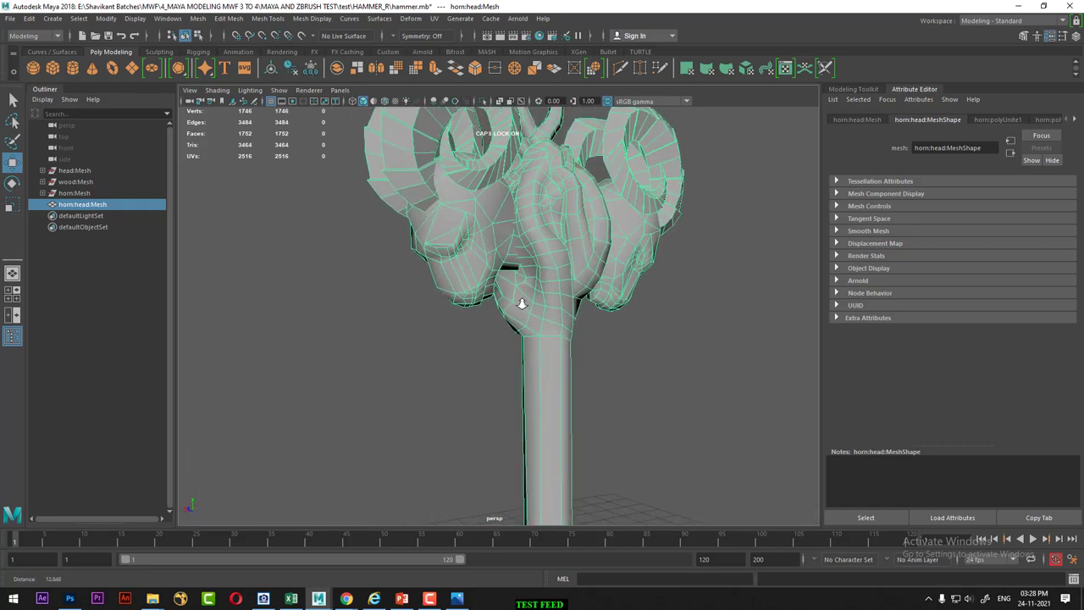
{"action": "scroll", "coordinate": [580, 354], "scroll_direction": "up", "scroll_amount": 5}
{"action": "mouse_move", "coordinate": [652, 416]}
{"action": "left_mouse_down", "text": "alt"}
{"action": "mouse_move", "coordinate": [635, 339]}
{"action": "mouse_move", "coordinate": [682, 346]}
{"action": "mouse_move", "coordinate": [534, 336]}
{"action": "mouse_move", "coordinate": [559, 250]}
{"action": "mouse_move", "coordinate": [551, 211]}
{"action": "mouse_move", "coordinate": [570, 226]}
{"action": "mouse_move", "coordinate": [561, 242]}
{"action": "mouse_move", "coordinate": [535, 238]}
{"action": "mouse_move", "coordinate": [554, 223]}
{"action": "mouse_move", "coordinate": [561, 193]}
{"action": "mouse_move", "coordinate": [484, 133]}
{"action": "left_mouse_up", "text": "alt"}
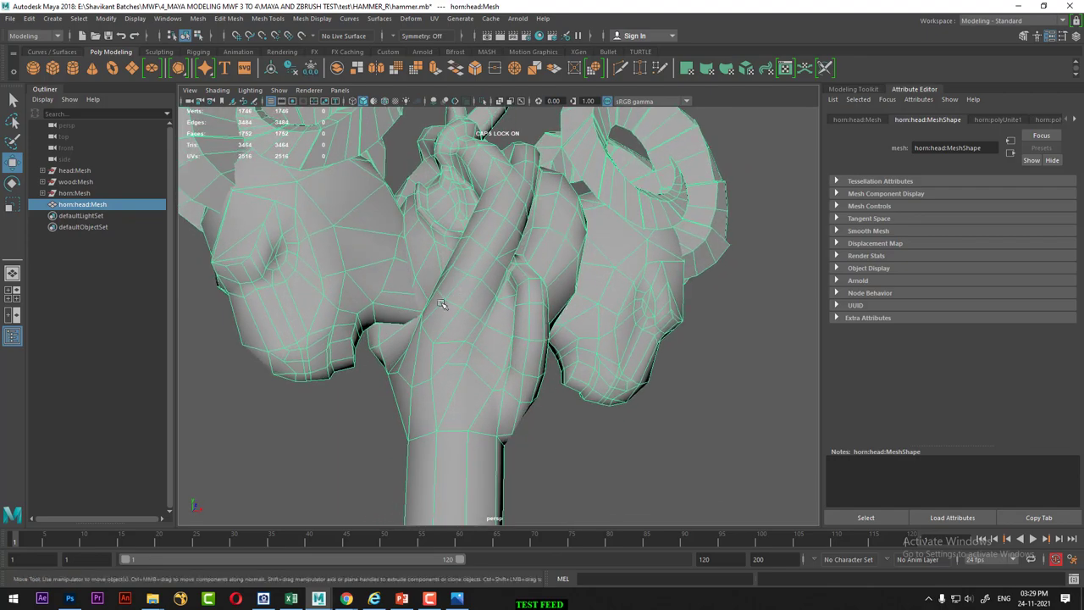
{"action": "right_click_drag", "start_coordinate": [440, 302], "coordinate": [558, 334], "text": "alt"}
{"action": "mouse_move", "coordinate": [559, 334]}
{"action": "left_mouse_down", "text": "alt"}
{"action": "mouse_move", "coordinate": [610, 302]}
{"action": "mouse_move", "coordinate": [641, 315]}
{"action": "mouse_move", "coordinate": [585, 346]}
{"action": "mouse_move", "coordinate": [624, 310]}
{"action": "mouse_move", "coordinate": [642, 322]}
{"action": "mouse_move", "coordinate": [603, 336]}
{"action": "mouse_move", "coordinate": [646, 286]}
{"action": "mouse_move", "coordinate": [605, 314]}
{"action": "mouse_move", "coordinate": [556, 285]}
{"action": "mouse_move", "coordinate": [589, 328]}
{"action": "mouse_move", "coordinate": [576, 323]}
{"action": "mouse_move", "coordinate": [589, 301]}
{"action": "mouse_move", "coordinate": [610, 305]}
{"action": "left_mouse_up", "text": "alt"}
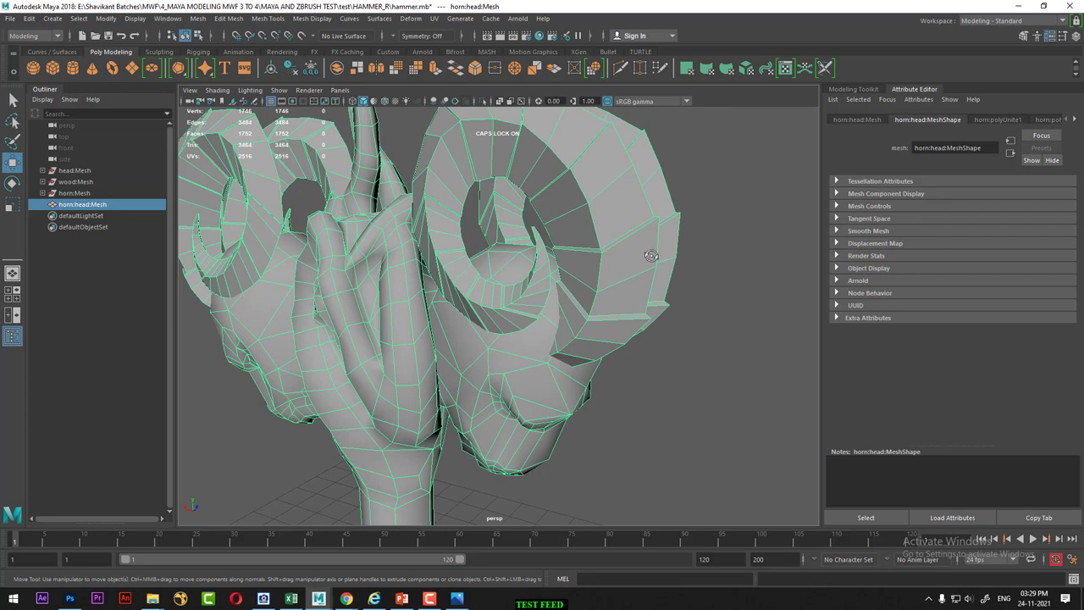
{"action": "left_click_drag", "start_coordinate": [649, 249], "coordinate": [547, 356], "text": "alt"}
{"action": "scroll", "coordinate": [547, 356], "scroll_direction": "down", "scroll_amount": 5}
Bring HAMMER_R forward, open render.png zoomed in on the three axes, then close it
{"action": "left_click", "coordinate": [157, 599]}
{"action": "mouse_move", "coordinate": [424, 552]}
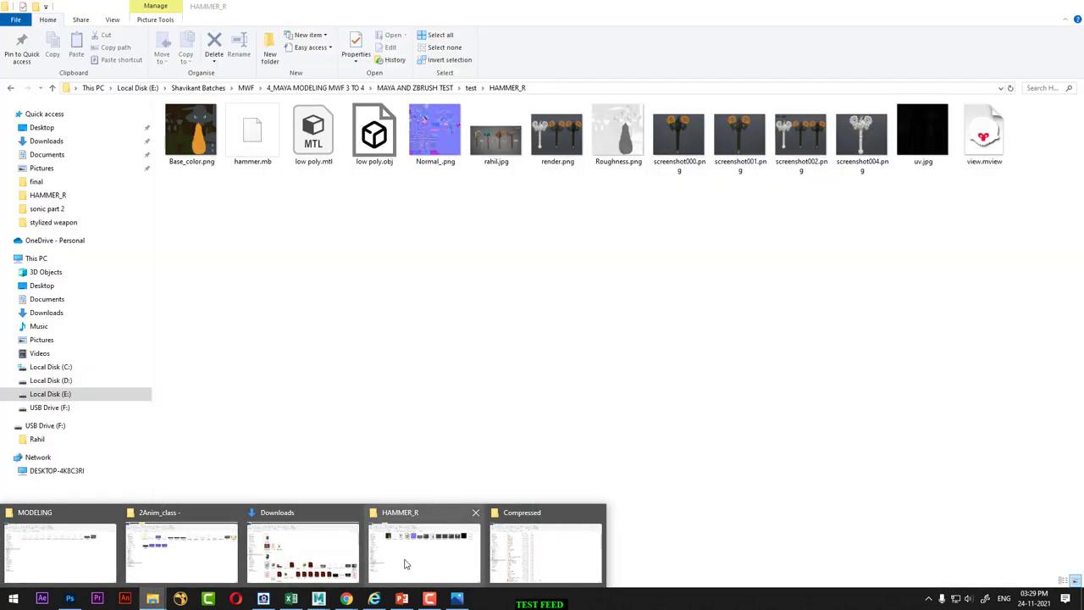
{"action": "left_click", "coordinate": [405, 564]}
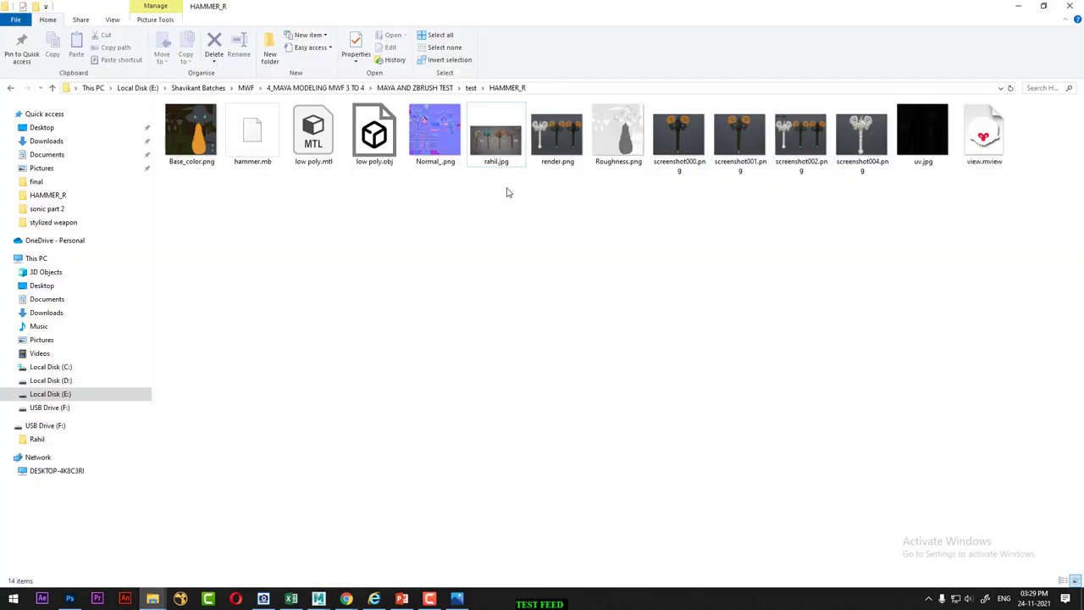
{"action": "double_click", "coordinate": [539, 159]}
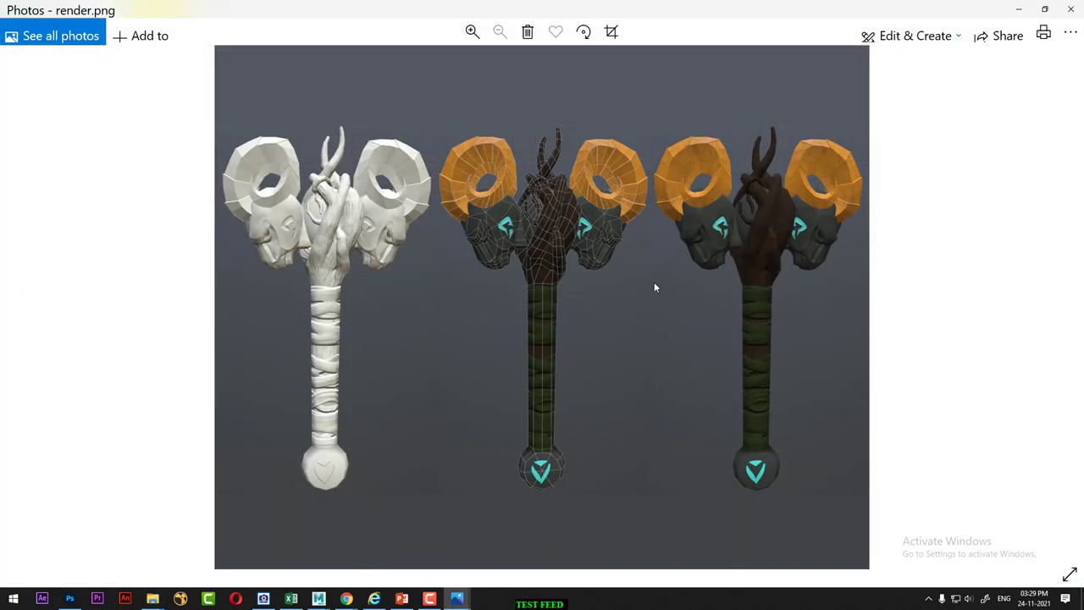
{"action": "scroll", "coordinate": [587, 267], "scroll_direction": "up", "scroll_amount": 1}
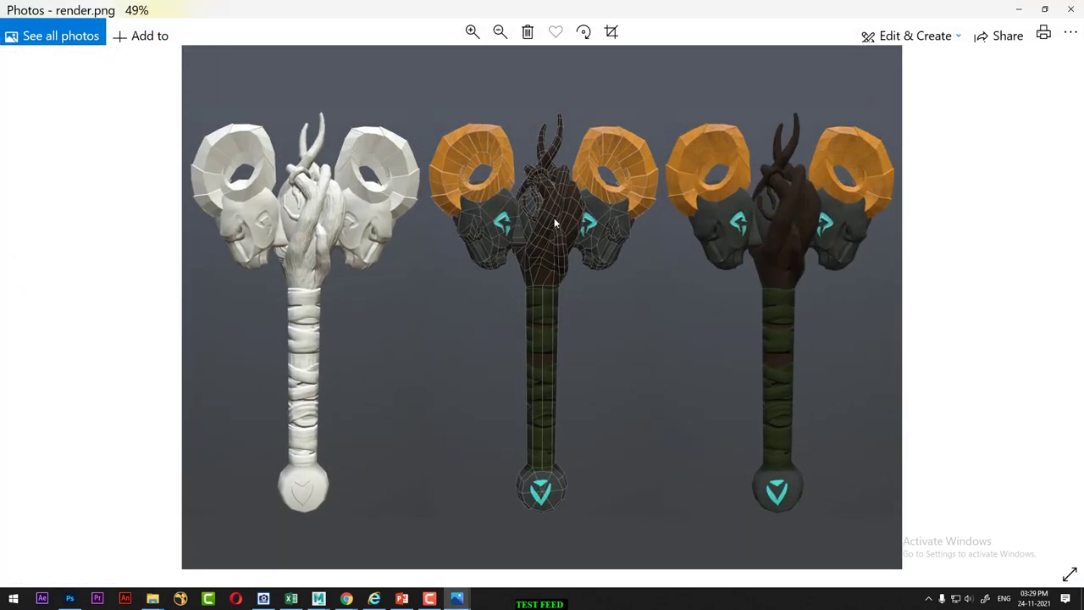
{"action": "left_click", "coordinate": [1070, 8]}
Open rahil.jpg zoomed to 200% on the ram head, place it beside Maya, and return to Maya
{"action": "double_click", "coordinate": [497, 169]}
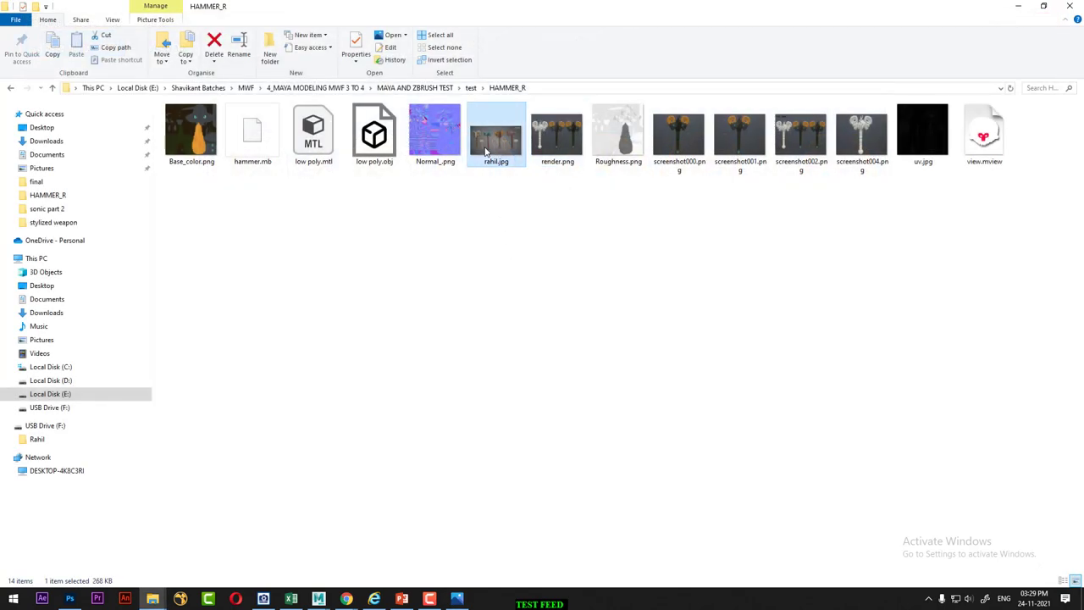
{"action": "scroll", "coordinate": [298, 311], "scroll_direction": "up", "scroll_amount": 3}
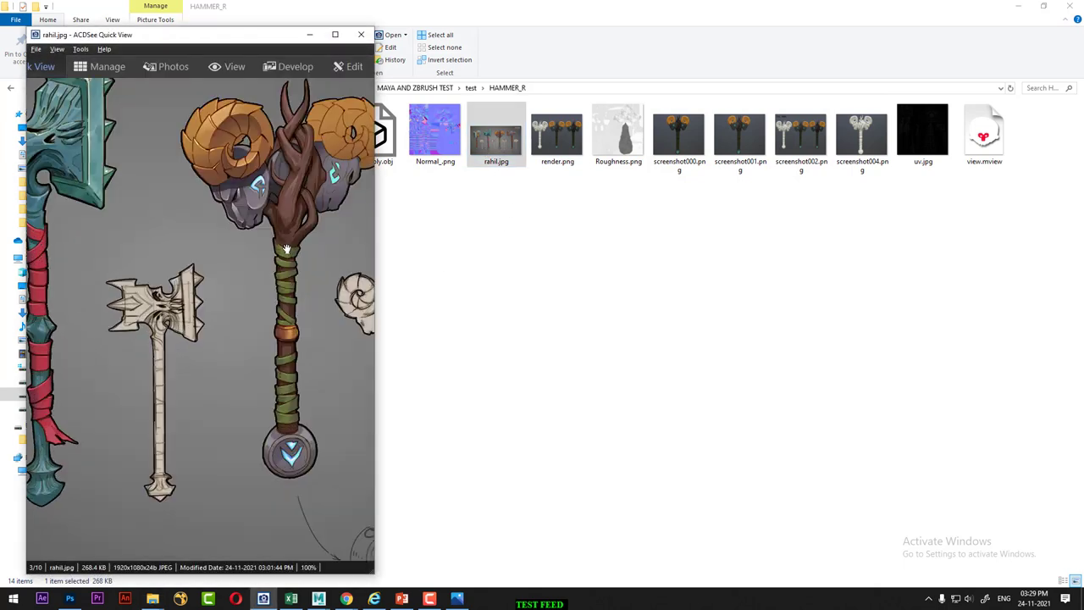
{"action": "scroll", "coordinate": [301, 305], "scroll_direction": "up", "scroll_amount": 2}
{"action": "scroll", "coordinate": [305, 297], "scroll_direction": "up", "scroll_amount": 1}
{"action": "left_click_drag", "start_coordinate": [307, 292], "coordinate": [279, 309]}
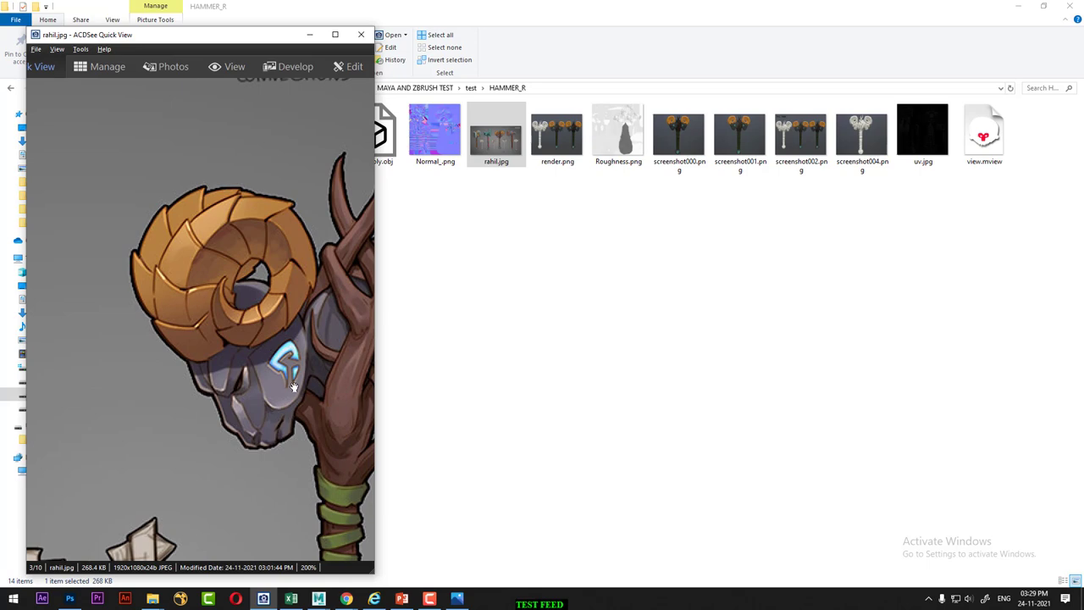
{"action": "left_click_drag", "start_coordinate": [216, 46], "coordinate": [686, 78]}
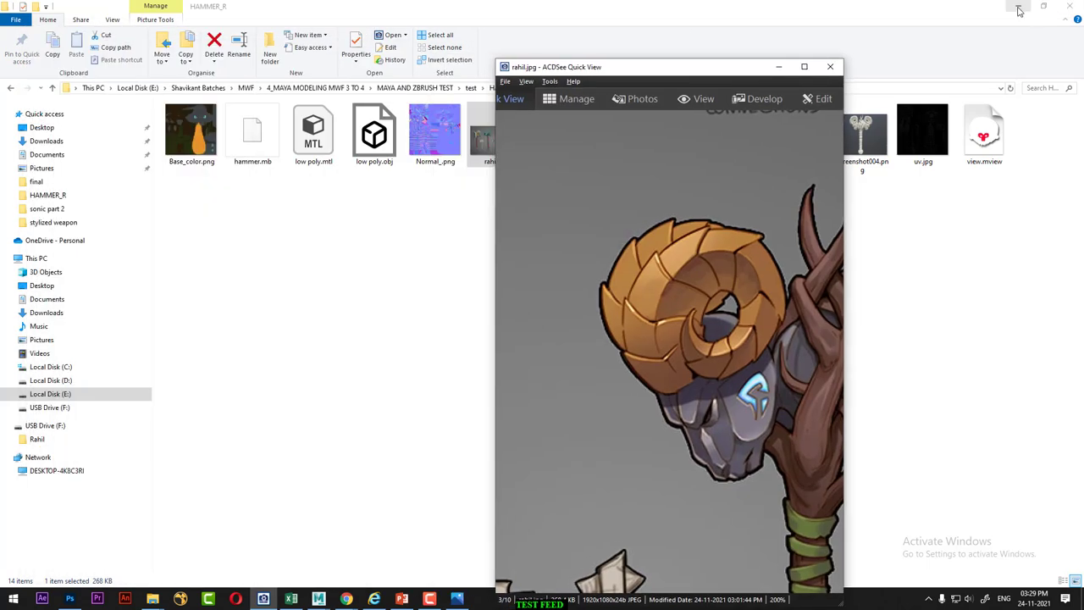
{"action": "key", "text": "alt+Tab"}
{"action": "left_click_drag", "start_coordinate": [282, 289], "coordinate": [309, 293], "text": "alt"}
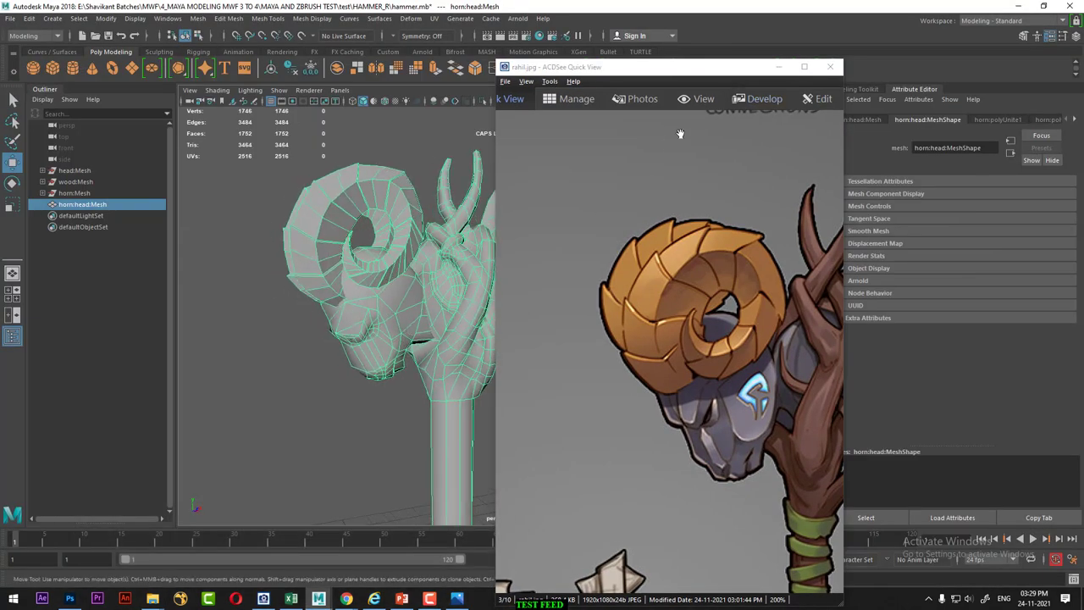
Move the reference further right and assign a new Blinn material to the horn head
{"action": "left_click_drag", "start_coordinate": [648, 73], "coordinate": [899, 217]}
{"action": "scroll", "coordinate": [462, 280], "scroll_direction": "down", "scroll_amount": 2}
{"action": "right_click_drag", "start_coordinate": [458, 272], "coordinate": [475, 539]}
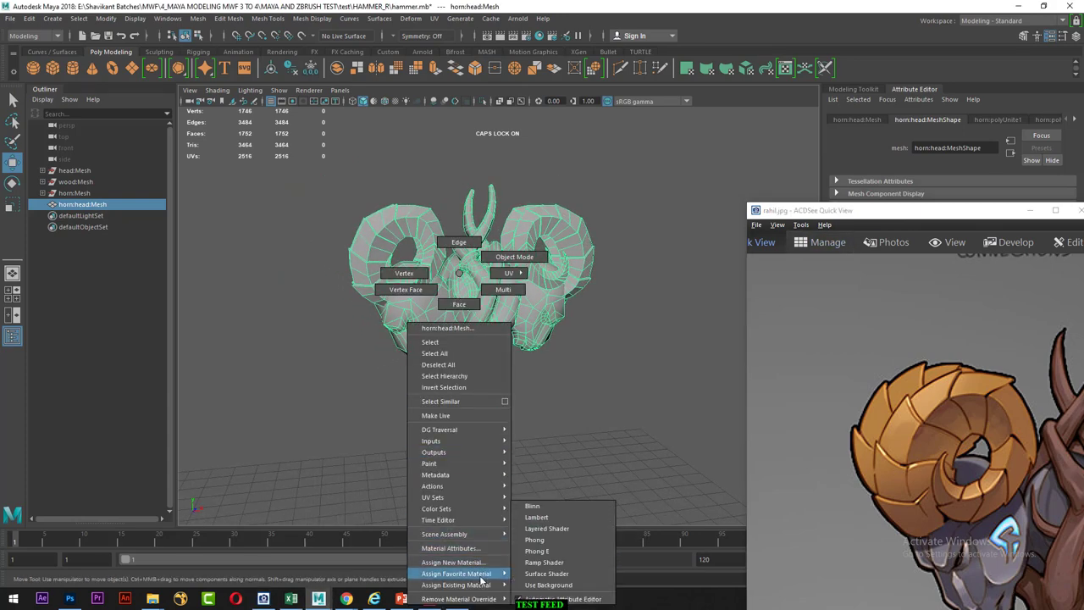
{"action": "right_click_drag", "start_coordinate": [480, 574], "coordinate": [546, 511]}
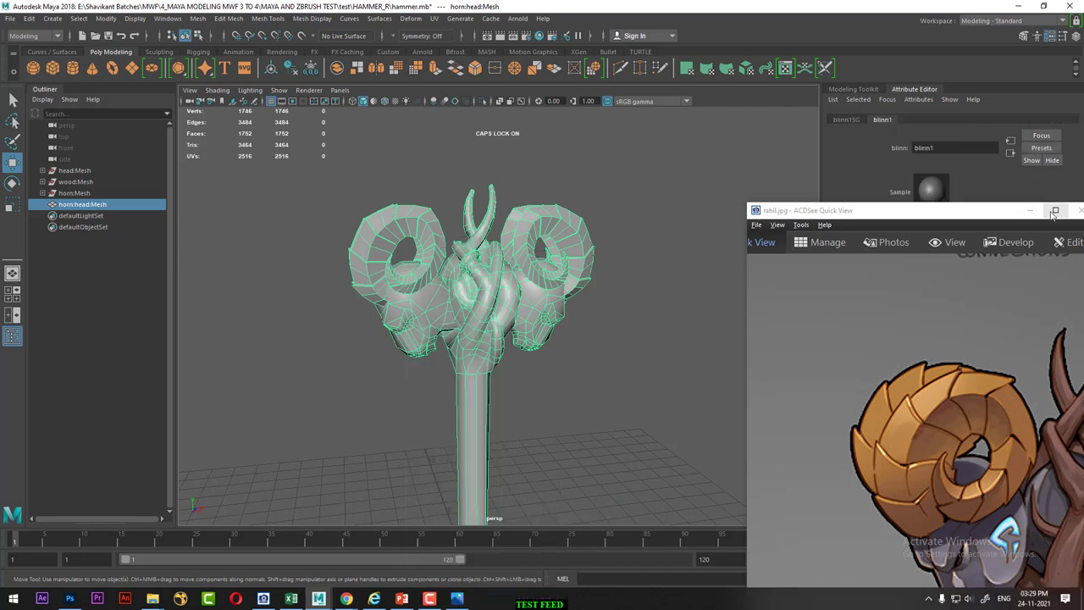
Add a File bump map used as Tangent Space Normals and browse for its image
{"action": "left_click", "coordinate": [1060, 291]}
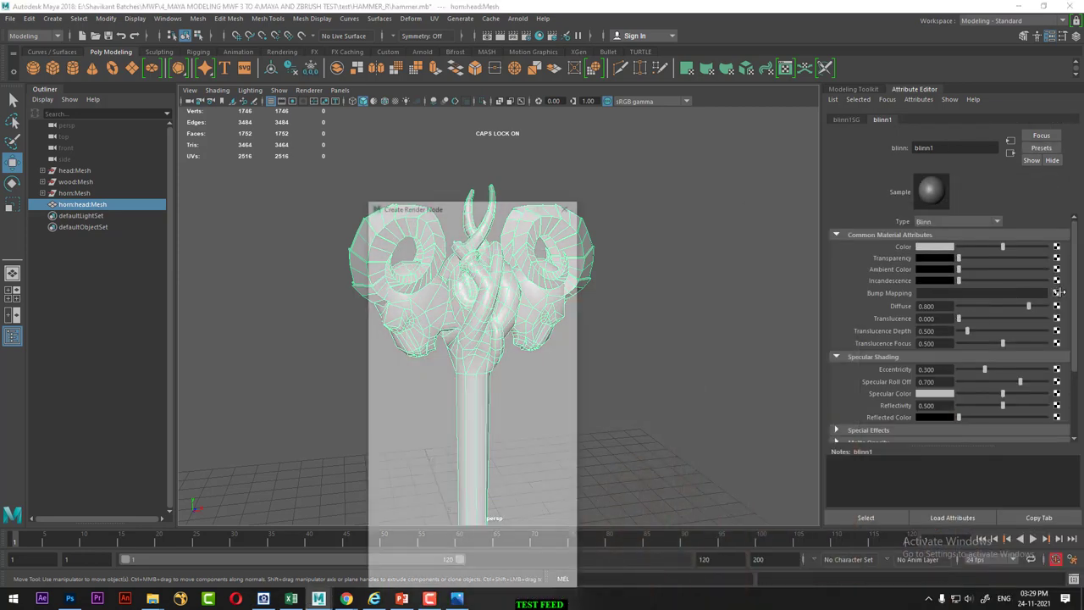
{"action": "left_click", "coordinate": [481, 300]}
{"action": "left_click", "coordinate": [981, 260]}
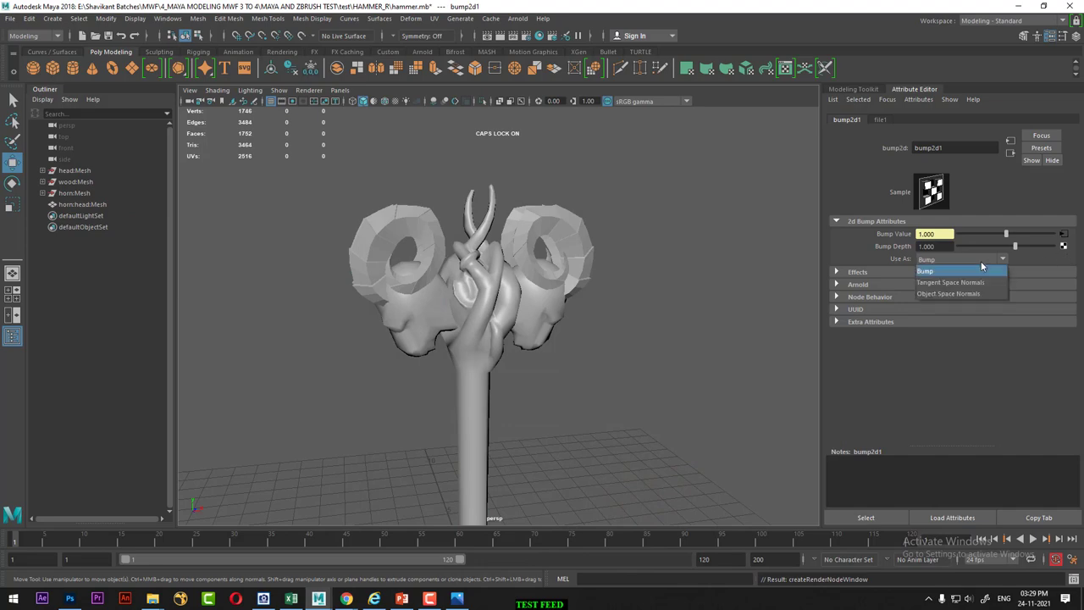
{"action": "left_click", "coordinate": [957, 282]}
{"action": "left_click", "coordinate": [1064, 235]}
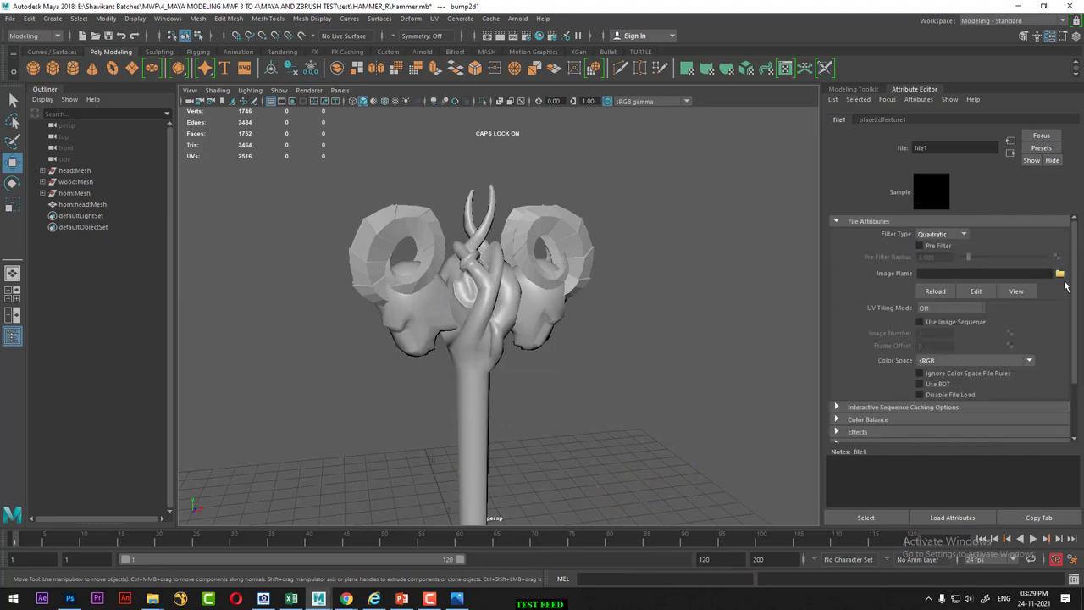
{"action": "left_click", "coordinate": [1059, 272]}
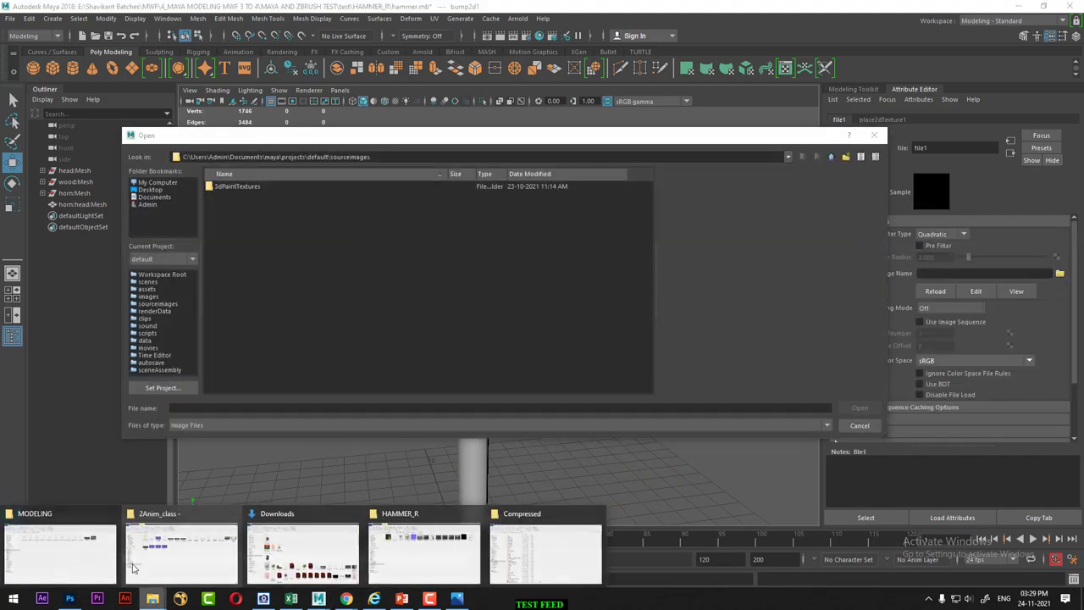
{"action": "mouse_move", "coordinate": [152, 599]}
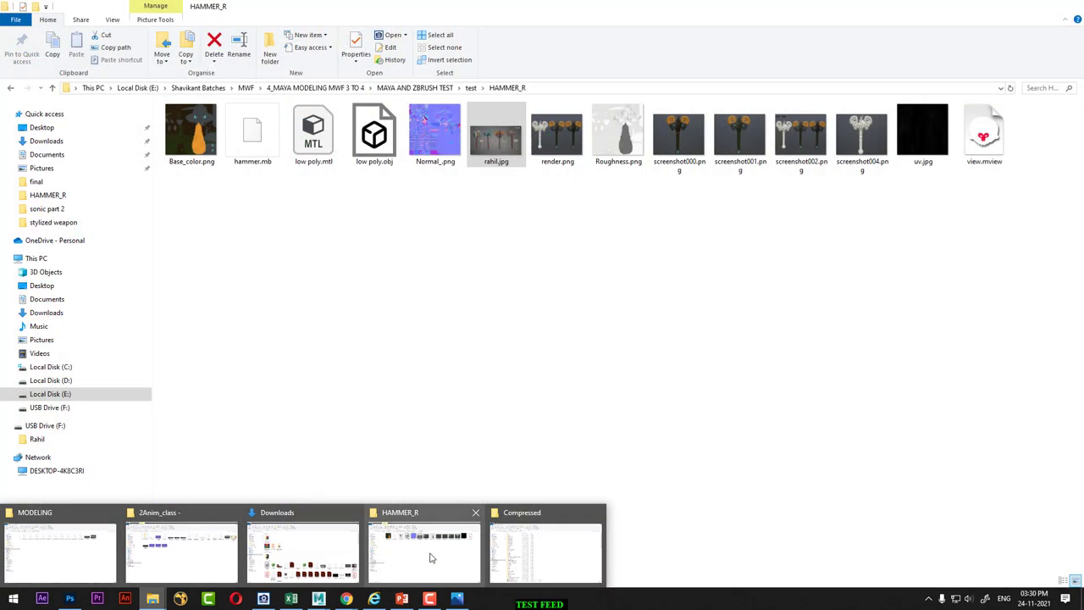
Bring the HAMMER_R folder forward and open Normal_.png in Photos
{"action": "left_click", "coordinate": [429, 557]}
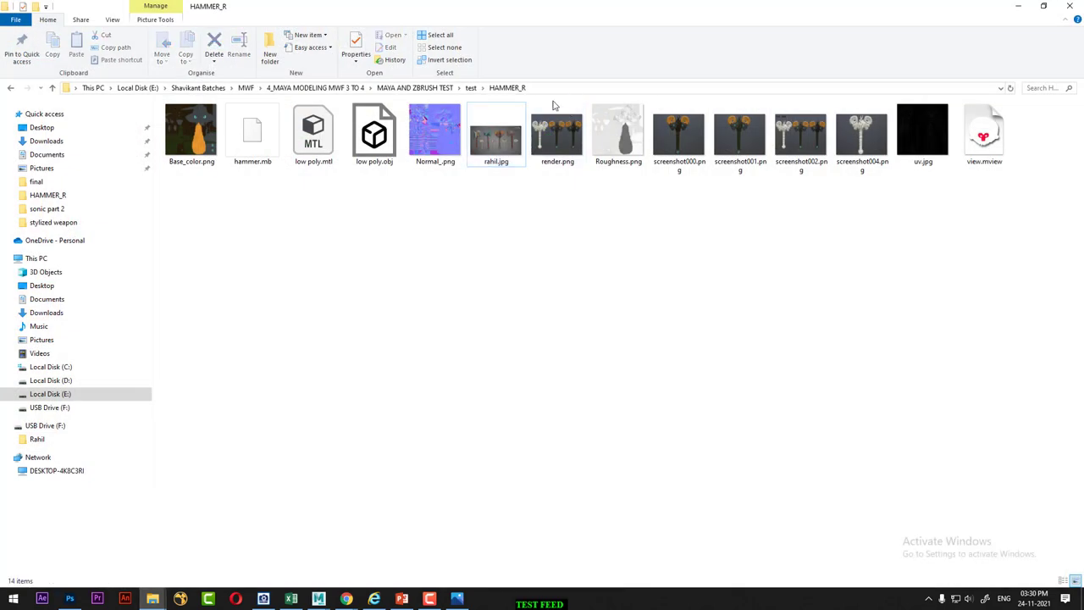
{"action": "double_click", "coordinate": [438, 156]}
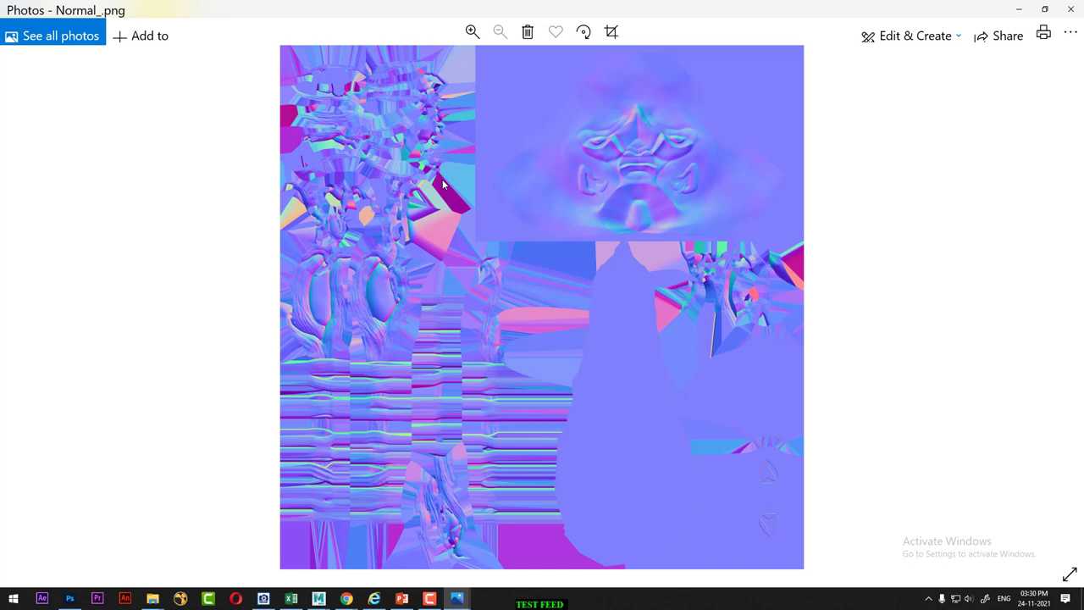
Scroll through the folder's concept art, textures and renders in Photos until uv.jpg is shown
{"action": "scroll", "coordinate": [445, 179], "scroll_direction": "down", "scroll_amount": 1}
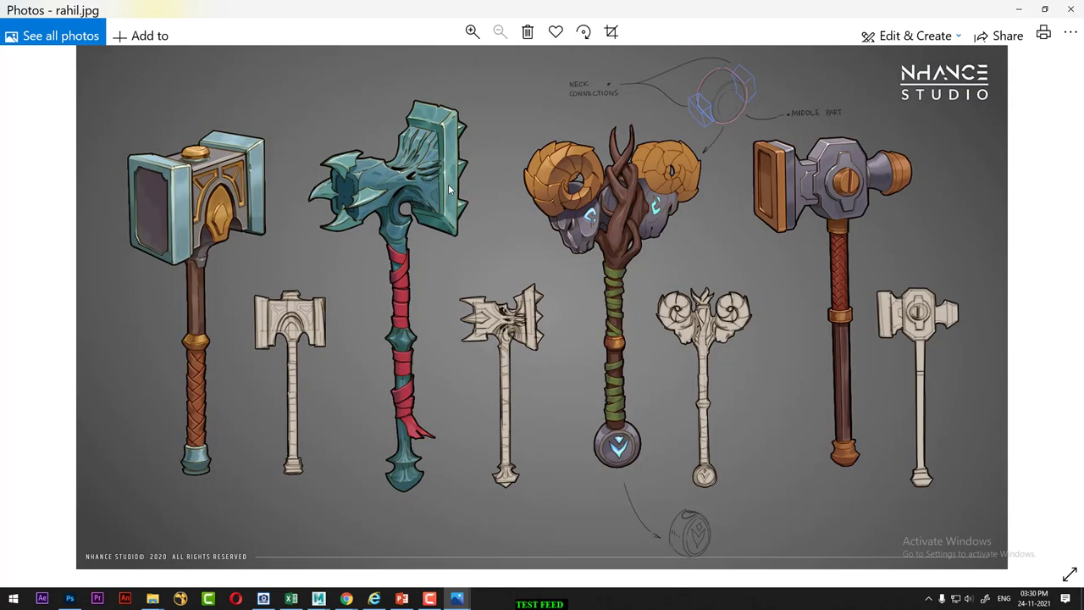
{"action": "scroll", "coordinate": [448, 184], "scroll_direction": "down", "scroll_amount": 1}
{"action": "scroll", "coordinate": [448, 183], "scroll_direction": "down", "scroll_amount": 1}
{"action": "scroll", "coordinate": [449, 189], "scroll_direction": "down", "scroll_amount": 1}
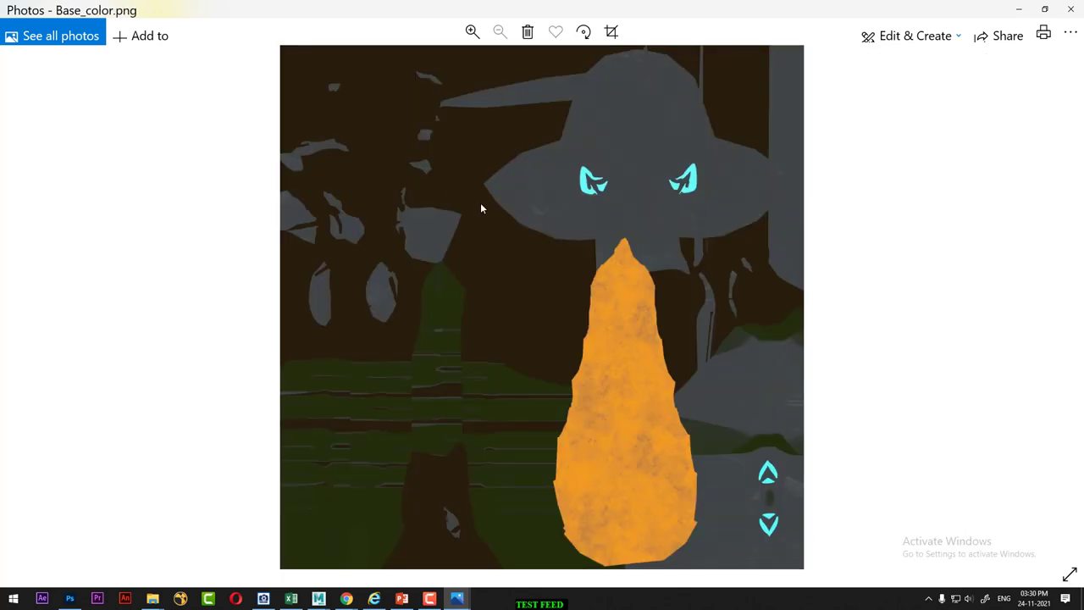
{"action": "scroll", "coordinate": [639, 365], "scroll_direction": "down", "scroll_amount": 2}
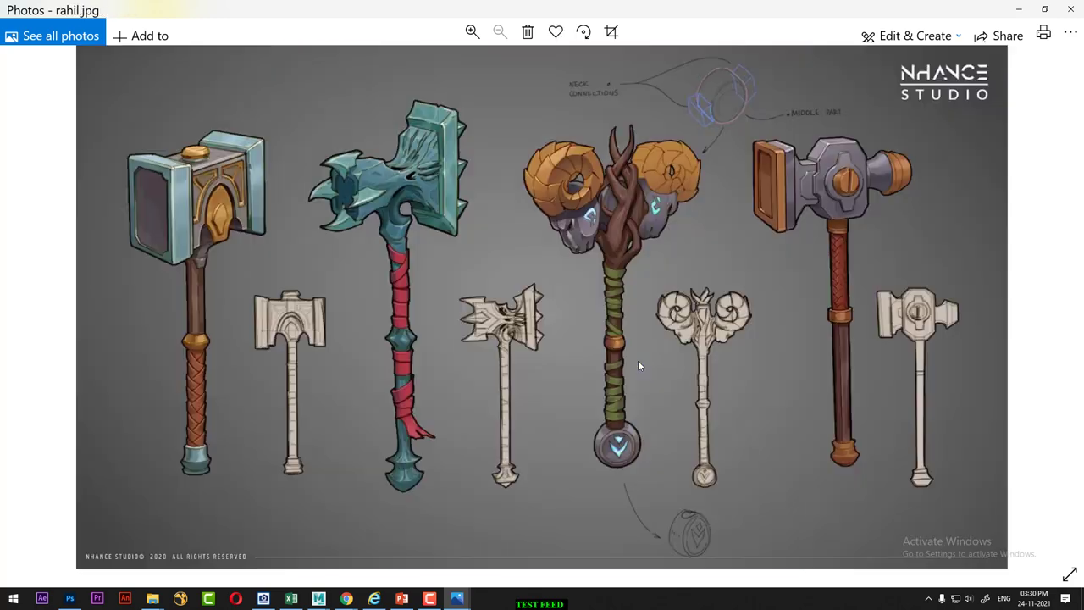
{"action": "scroll", "coordinate": [638, 364], "scroll_direction": "down", "scroll_amount": 1}
{"action": "scroll", "coordinate": [638, 362], "scroll_direction": "down", "scroll_amount": 1}
{"action": "scroll", "coordinate": [639, 363], "scroll_direction": "down", "scroll_amount": 1}
{"action": "scroll", "coordinate": [639, 363], "scroll_direction": "down", "scroll_amount": 1}
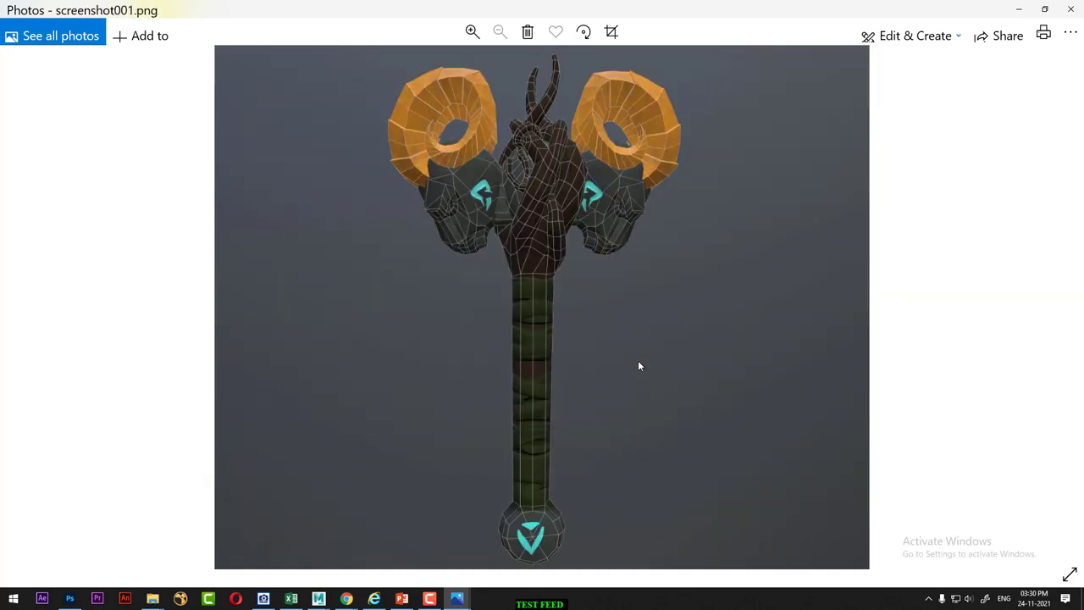
{"action": "scroll", "coordinate": [638, 361], "scroll_direction": "up", "scroll_amount": 2}
{"action": "scroll", "coordinate": [639, 364], "scroll_direction": "down", "scroll_amount": 1}
{"action": "scroll", "coordinate": [639, 364], "scroll_direction": "down", "scroll_amount": 2}
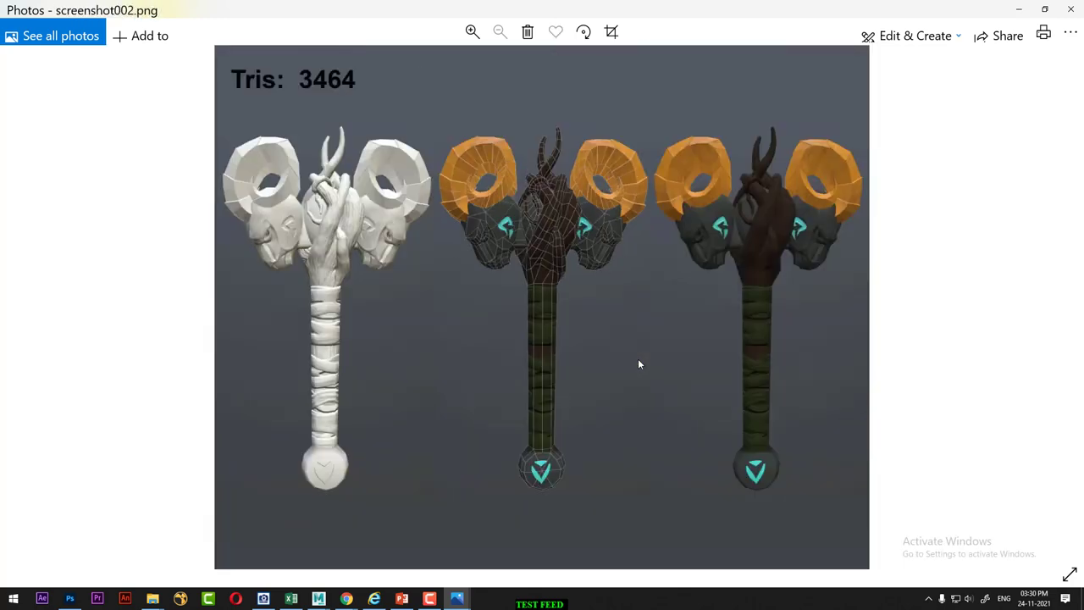
{"action": "scroll", "coordinate": [638, 364], "scroll_direction": "down", "scroll_amount": 2}
{"action": "scroll", "coordinate": [639, 364], "scroll_direction": "down", "scroll_amount": 1}
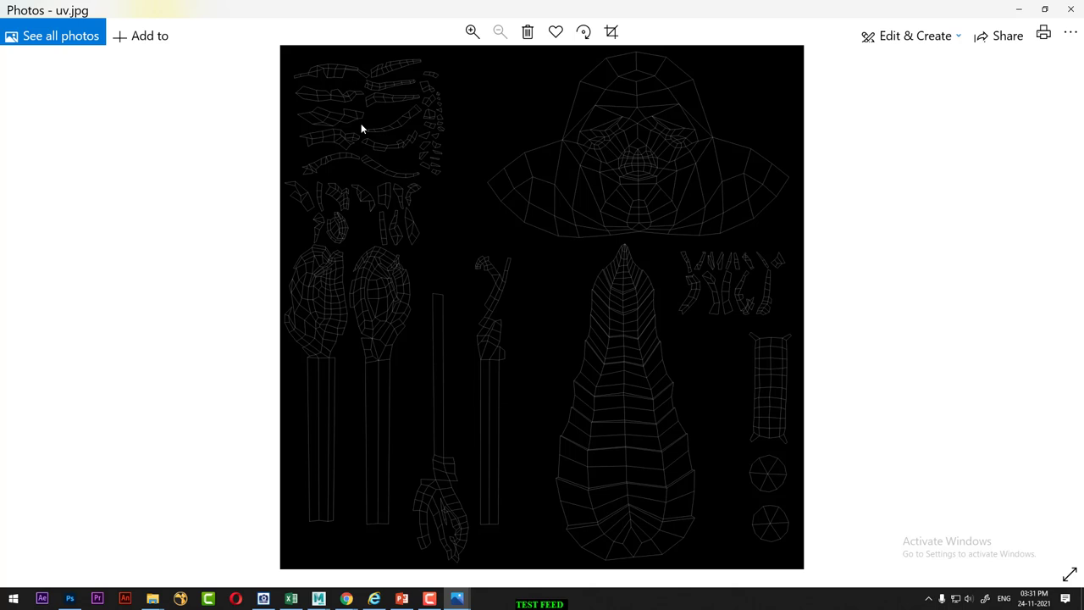
Copy the HAMMER_R folder path and paste it into Maya's image file browser
{"action": "left_click", "coordinate": [1020, 10]}
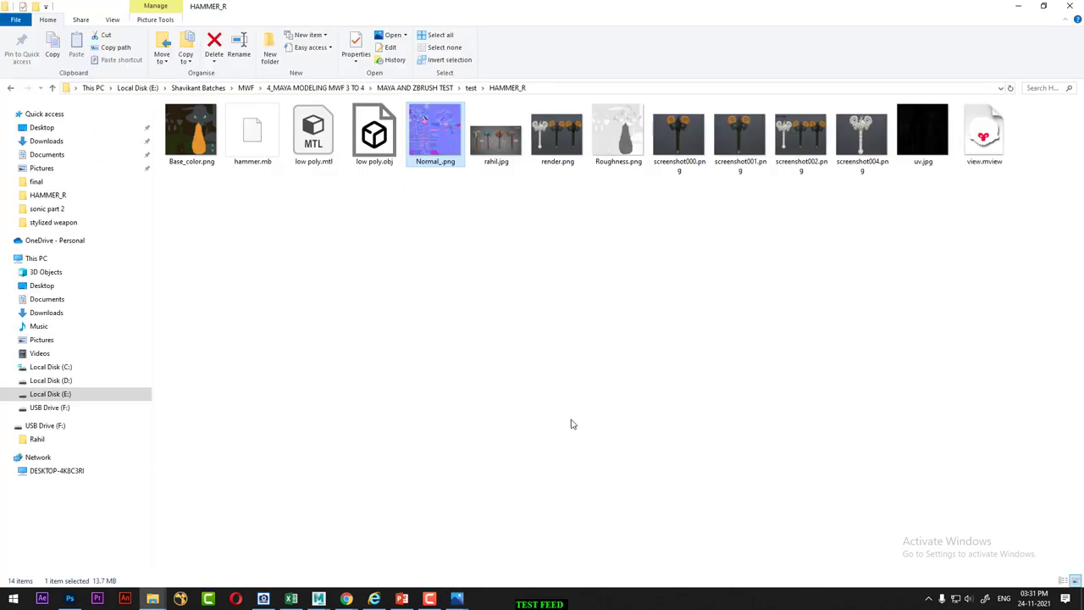
{"action": "left_click", "coordinate": [547, 88]}
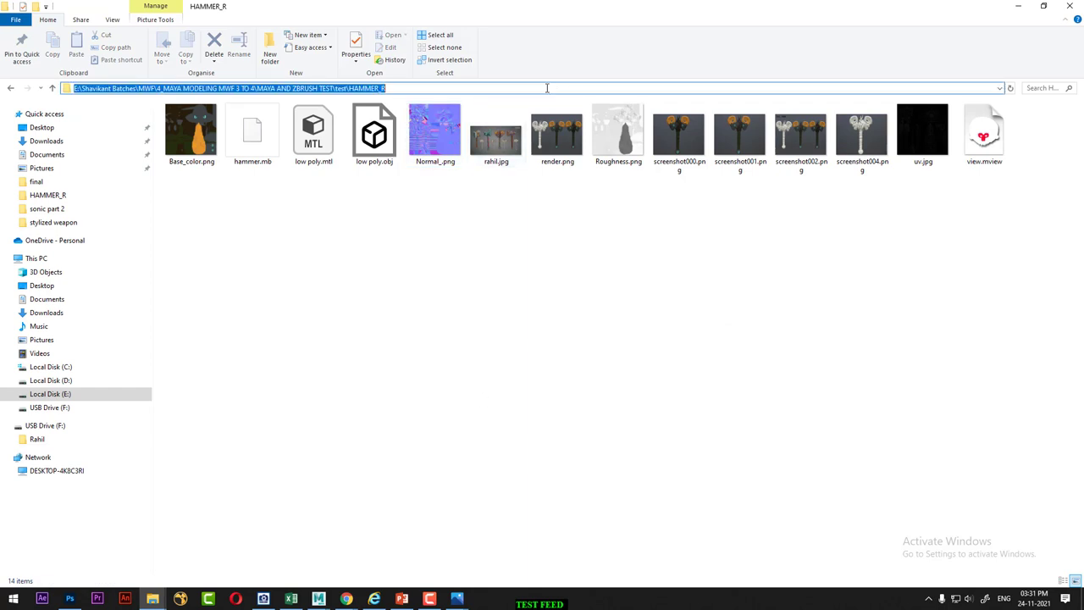
{"action": "left_click", "coordinate": [318, 599]}
{"action": "left_click", "coordinate": [377, 573]}
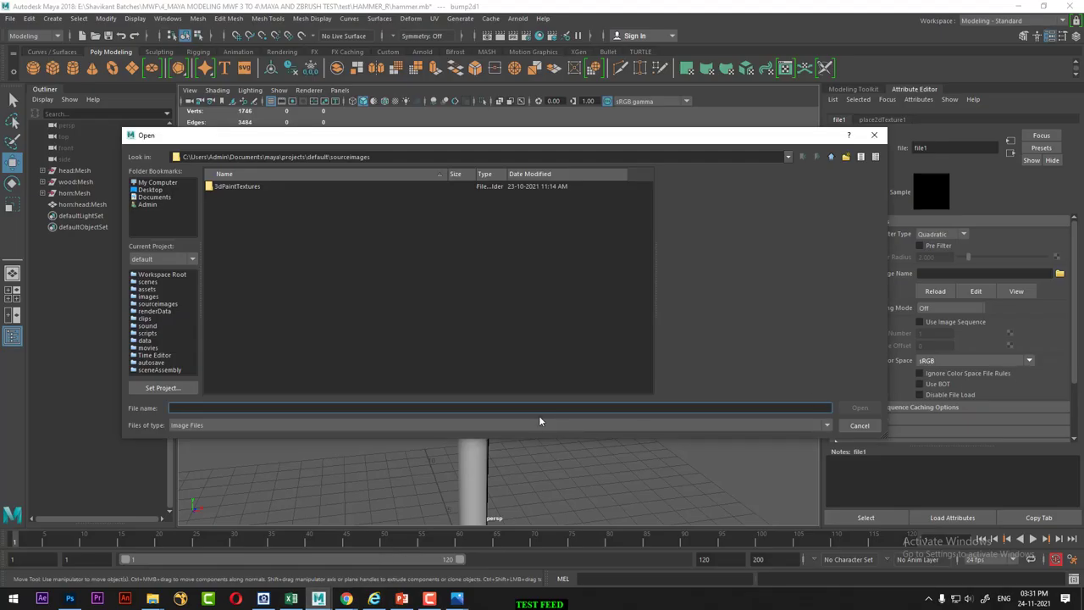
{"action": "type", "text": "E:\\Shavikant Batches\\MWF\\4_MAYA MODELING MWF 3 TO 4\\MAYA AND ZBRUSH TEST\\test\\HAMMER_R"}
{"action": "key", "text": "Return"}
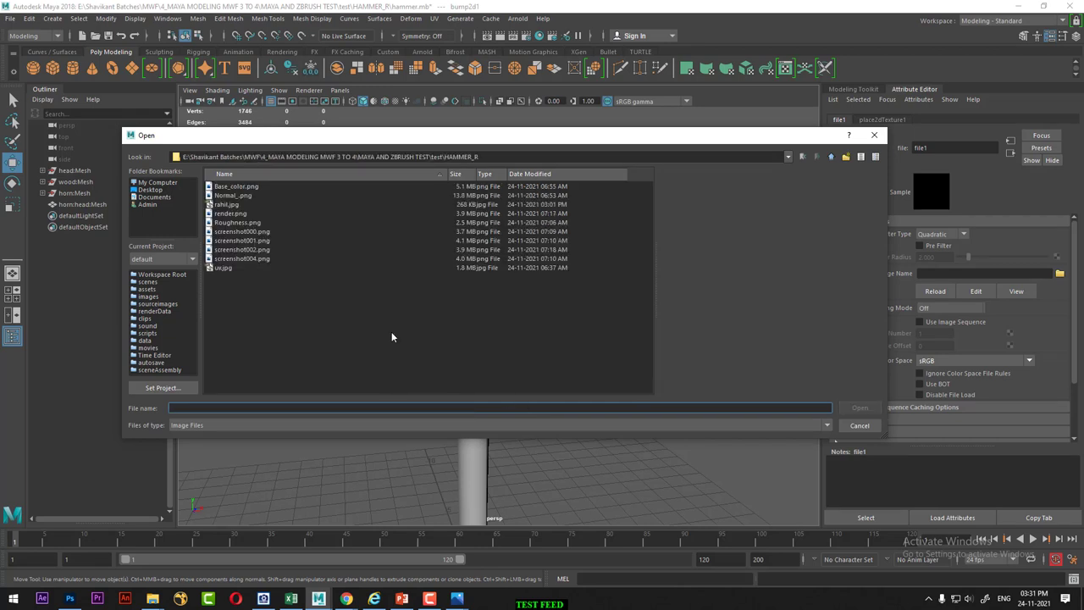
Preview screenshot004.png and render.png, then load Normal_.png into the file texture
{"action": "left_click", "coordinate": [242, 260]}
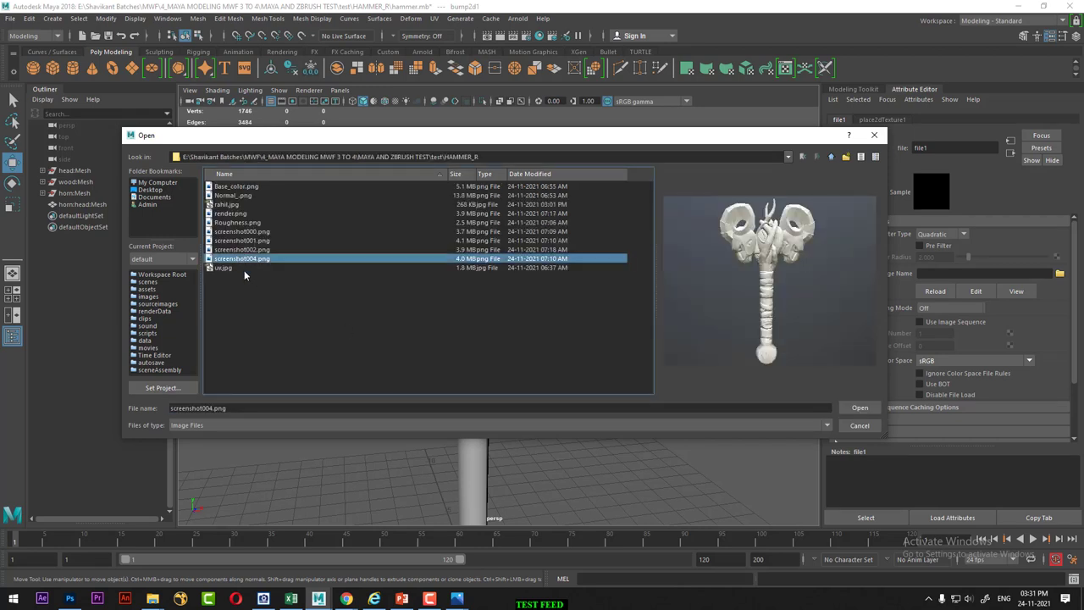
{"action": "left_click", "coordinate": [242, 249]}
{"action": "left_click", "coordinate": [227, 213]}
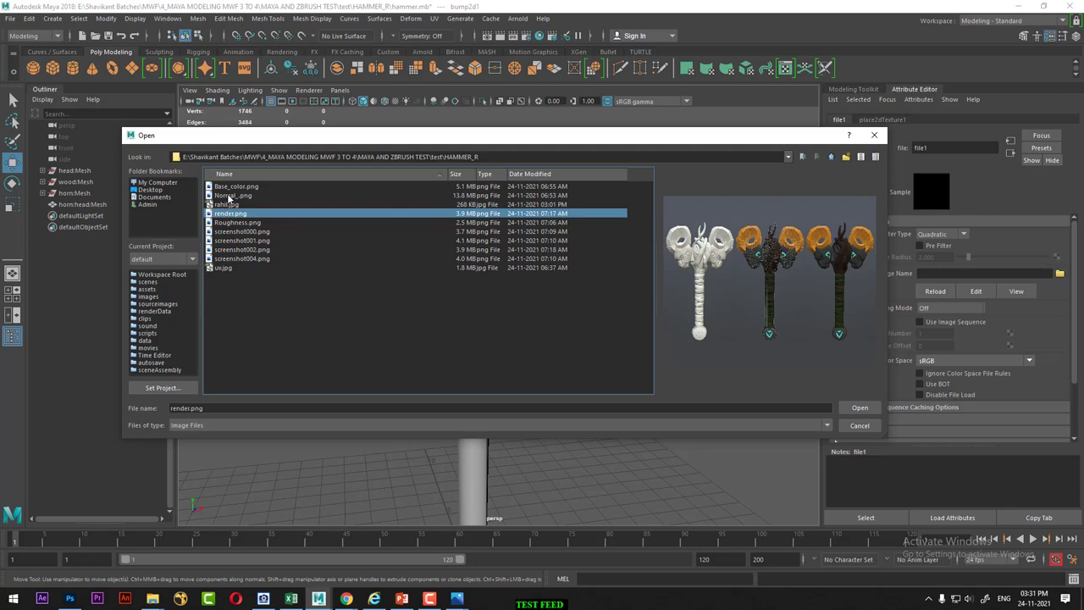
{"action": "left_click", "coordinate": [228, 195]}
{"action": "double_click", "coordinate": [228, 196]}
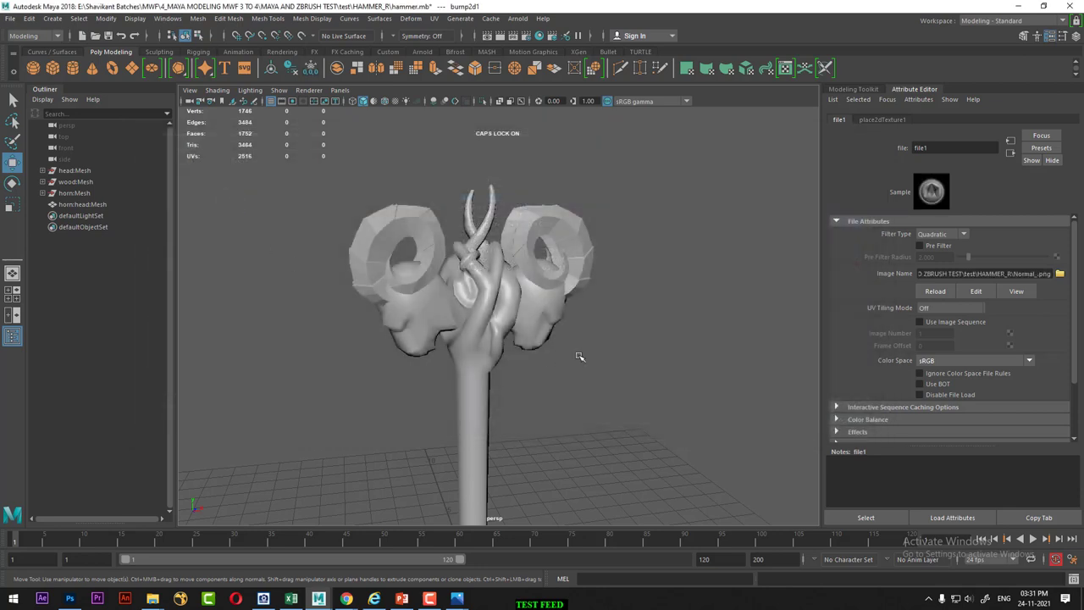
Show the hammer with textures (6), orbit around it and select the horn head mesh
{"action": "key", "text": "6"}
{"action": "mouse_move", "coordinate": [578, 360]}
{"action": "left_mouse_down", "text": "alt"}
{"action": "mouse_move", "coordinate": [472, 251]}
{"action": "mouse_move", "coordinate": [528, 363]}
{"action": "mouse_move", "coordinate": [503, 416]}
{"action": "mouse_move", "coordinate": [518, 430]}
{"action": "mouse_move", "coordinate": [530, 437]}
{"action": "mouse_move", "coordinate": [554, 381]}
{"action": "mouse_move", "coordinate": [612, 378]}
{"action": "mouse_move", "coordinate": [581, 443]}
{"action": "mouse_move", "coordinate": [588, 387]}
{"action": "mouse_move", "coordinate": [533, 347]}
{"action": "left_mouse_up", "text": "alt"}
{"action": "scroll", "coordinate": [522, 412], "scroll_direction": "up", "scroll_amount": 3}
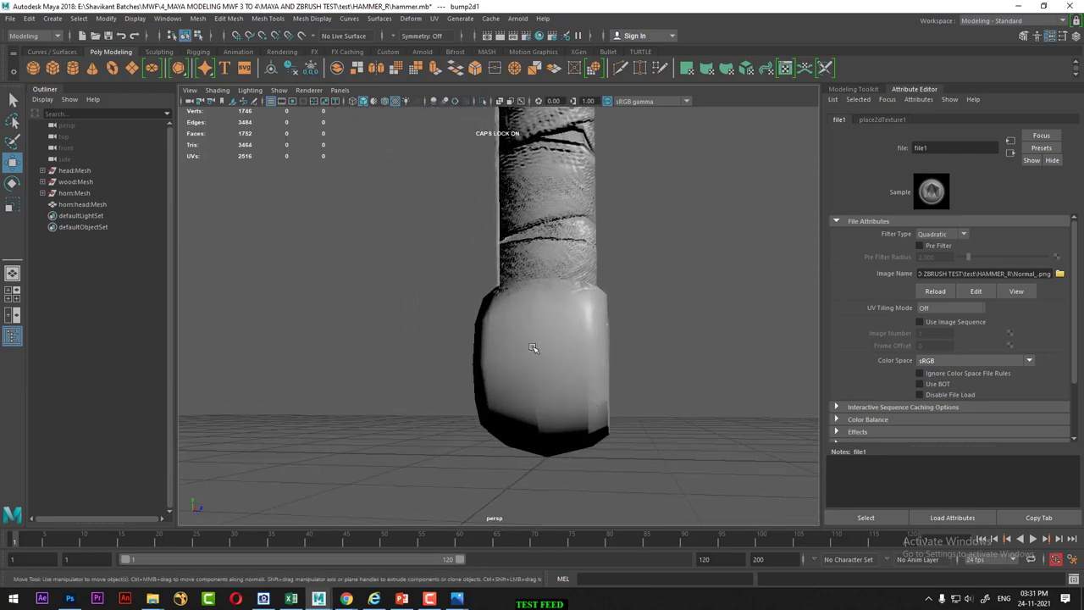
{"action": "left_click", "coordinate": [533, 347]}
{"action": "left_click", "coordinate": [533, 347], "text": "shift"}
Browse the mesh modelling marking menu, then dismiss it and deselect the mesh
{"action": "left_click", "coordinate": [533, 347]}
{"action": "right_click_drag", "start_coordinate": [518, 258], "coordinate": [565, 288], "text": "shift"}
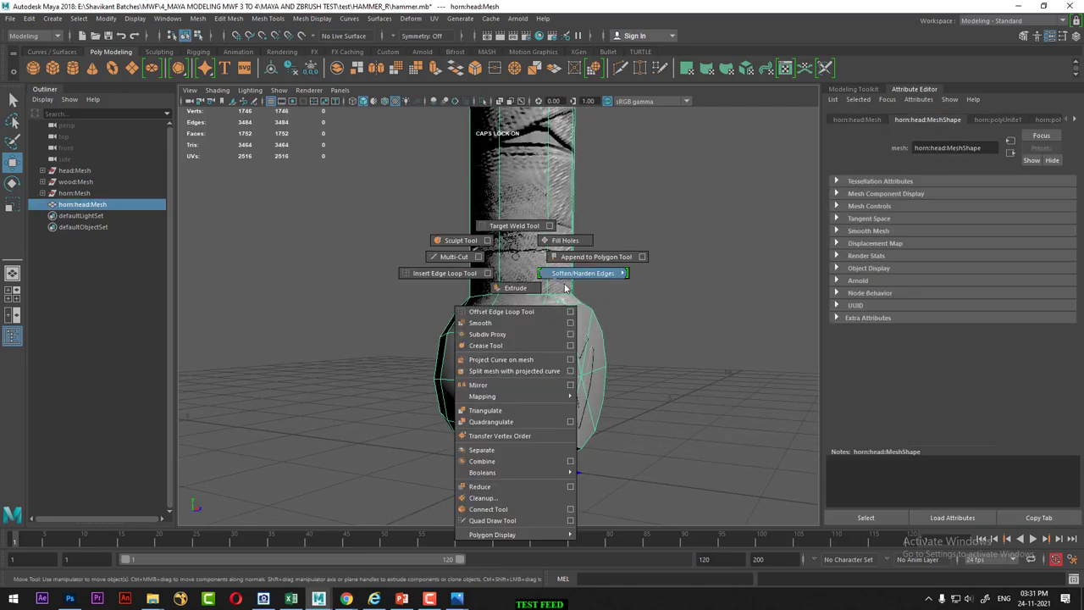
{"action": "left_click", "coordinate": [643, 333]}
{"action": "mouse_move", "coordinate": [643, 334]}
{"action": "left_mouse_down", "text": "alt"}
{"action": "mouse_move", "coordinate": [576, 291]}
{"action": "mouse_move", "coordinate": [526, 427]}
{"action": "mouse_move", "coordinate": [551, 381]}
{"action": "mouse_move", "coordinate": [619, 406]}
{"action": "mouse_move", "coordinate": [582, 440]}
{"action": "mouse_move", "coordinate": [551, 424]}
{"action": "mouse_move", "coordinate": [575, 404]}
{"action": "mouse_move", "coordinate": [515, 359]}
{"action": "mouse_move", "coordinate": [550, 387]}
{"action": "mouse_move", "coordinate": [525, 313]}
{"action": "left_mouse_up", "text": "alt"}
Switch the viewport background to a gradient with Alt+B and zoom in on the horned head
{"action": "key", "text": "alt+b"}
{"action": "key", "text": "alt+b"}
{"action": "right_click_drag", "start_coordinate": [525, 314], "coordinate": [522, 301], "text": "alt"}
{"action": "mouse_move", "coordinate": [521, 301]}
{"action": "left_mouse_down", "text": "alt"}
{"action": "mouse_move", "coordinate": [480, 339]}
{"action": "mouse_move", "coordinate": [568, 374]}
{"action": "mouse_move", "coordinate": [581, 314]}
{"action": "mouse_move", "coordinate": [636, 336]}
{"action": "mouse_move", "coordinate": [567, 298]}
{"action": "mouse_move", "coordinate": [542, 304]}
{"action": "mouse_move", "coordinate": [617, 297]}
{"action": "mouse_move", "coordinate": [511, 317]}
{"action": "mouse_move", "coordinate": [559, 307]}
{"action": "left_mouse_up", "text": "alt"}
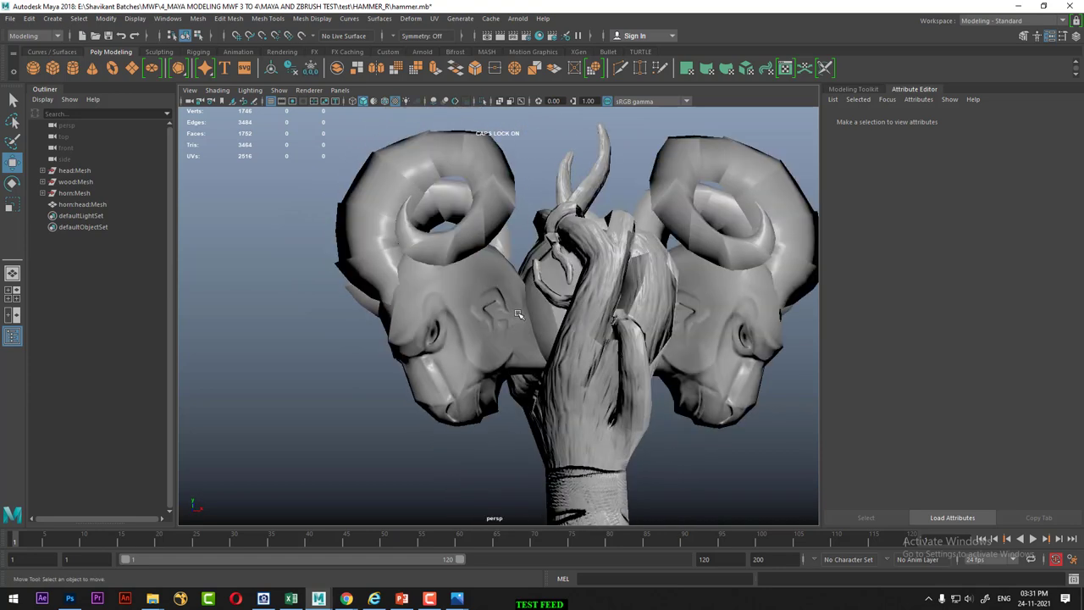
Select horn:head:Mesh and orbit to view the hammer from above, the side and the front
{"action": "left_click", "coordinate": [569, 303]}
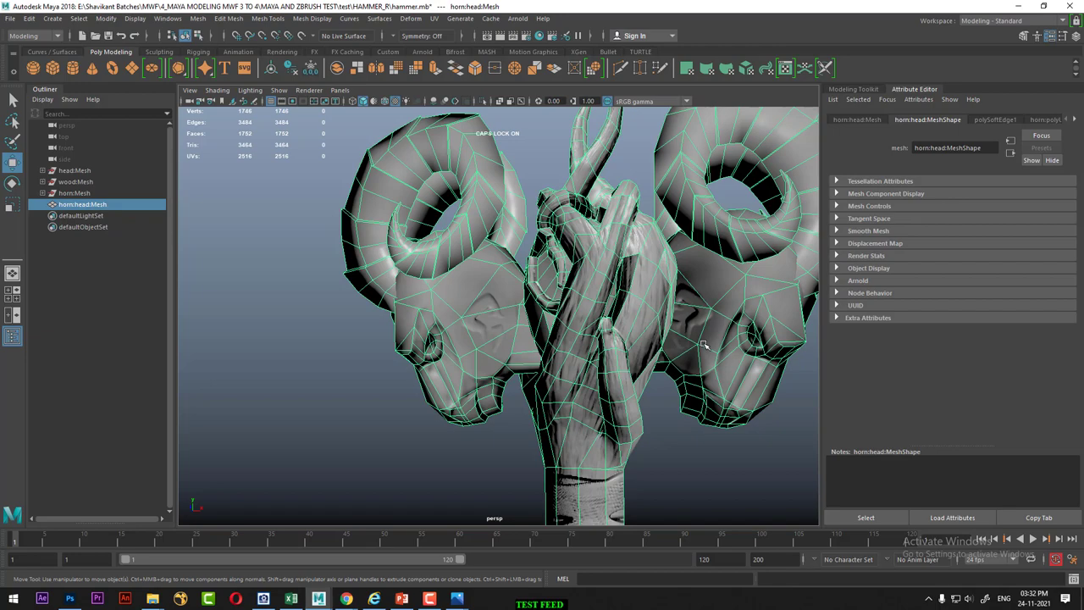
{"action": "mouse_move", "coordinate": [648, 339]}
{"action": "left_mouse_down", "text": "alt"}
{"action": "mouse_move", "coordinate": [587, 346]}
{"action": "mouse_move", "coordinate": [426, 264]}
{"action": "mouse_move", "coordinate": [573, 336]}
{"action": "left_mouse_up", "text": "alt"}
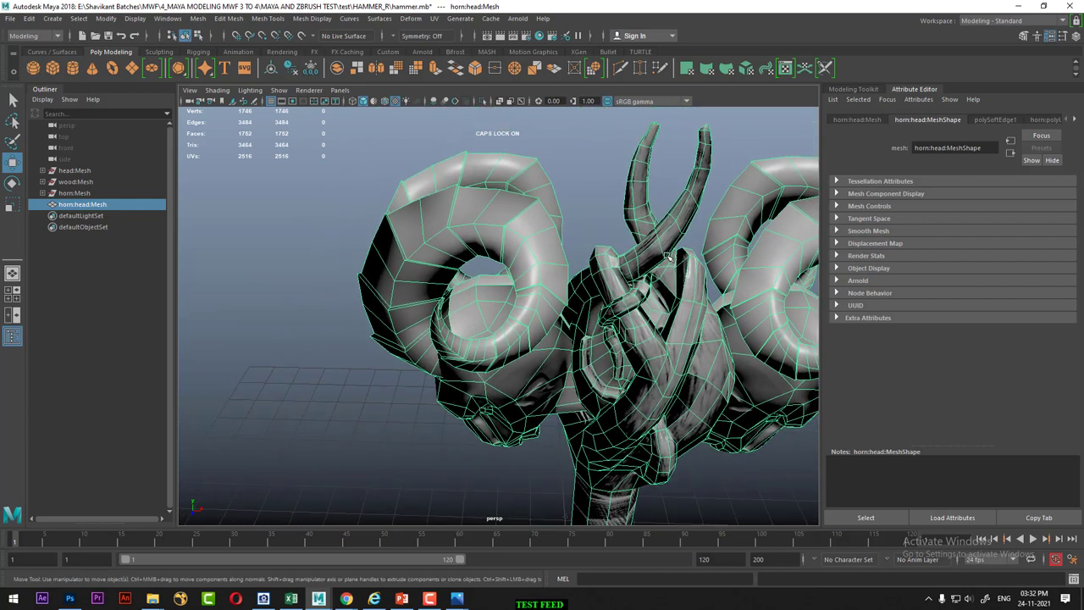
{"action": "mouse_move", "coordinate": [668, 257]}
{"action": "left_mouse_down", "text": "alt"}
{"action": "mouse_move", "coordinate": [628, 221]}
{"action": "mouse_move", "coordinate": [585, 236]}
{"action": "mouse_move", "coordinate": [653, 296]}
{"action": "left_mouse_up", "text": "alt"}
{"action": "mouse_move", "coordinate": [653, 296]}
{"action": "right_mouse_down", "text": "alt"}
{"action": "mouse_move", "coordinate": [649, 370]}
{"action": "mouse_move", "coordinate": [520, 229]}
{"action": "right_mouse_up", "text": "alt"}
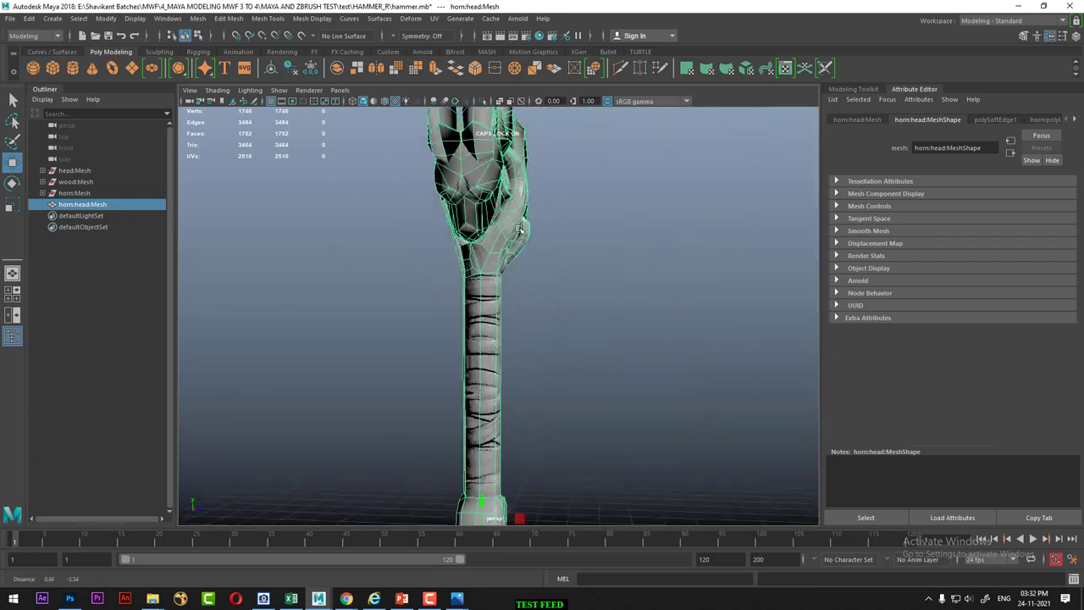
{"action": "mouse_move", "coordinate": [519, 229]}
{"action": "left_mouse_down", "text": "alt"}
{"action": "mouse_move", "coordinate": [609, 334]}
{"action": "mouse_move", "coordinate": [610, 291]}
{"action": "mouse_move", "coordinate": [550, 273]}
{"action": "mouse_move", "coordinate": [430, 331]}
{"action": "mouse_move", "coordinate": [567, 321]}
{"action": "left_mouse_up", "text": "alt"}
{"action": "left_click", "coordinate": [627, 329]}
Bring the hammer front closer, reselect the horn head mesh, and show the File Explorer windows
{"action": "mouse_move", "coordinate": [566, 322]}
{"action": "right_mouse_down", "text": "alt"}
{"action": "mouse_move", "coordinate": [535, 340]}
{"action": "mouse_move", "coordinate": [508, 317]}
{"action": "right_mouse_up", "text": "alt"}
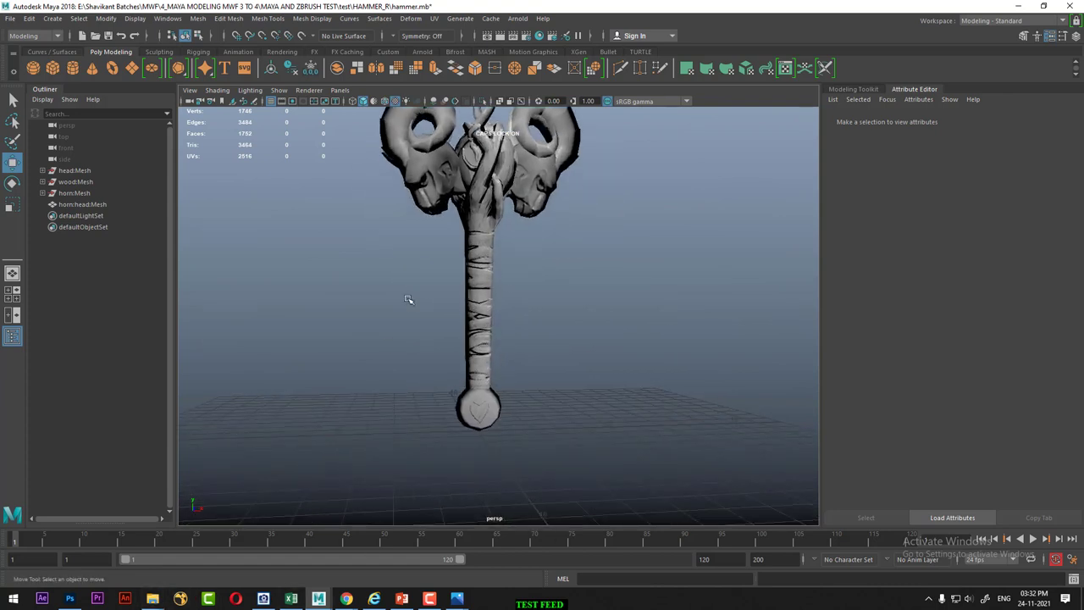
{"action": "left_click", "coordinate": [479, 247]}
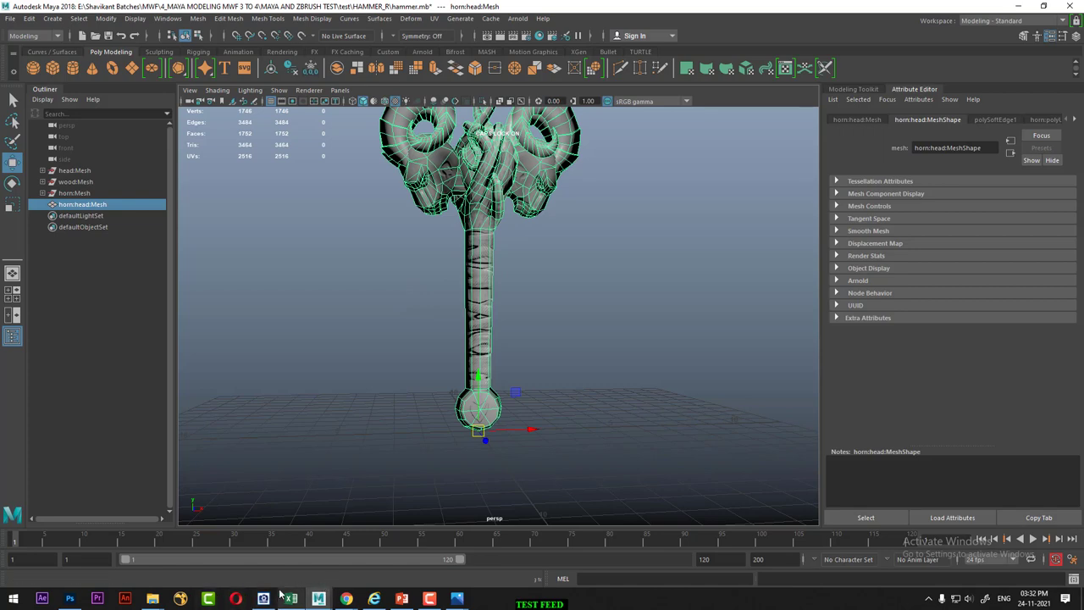
{"action": "left_click", "coordinate": [153, 598]}
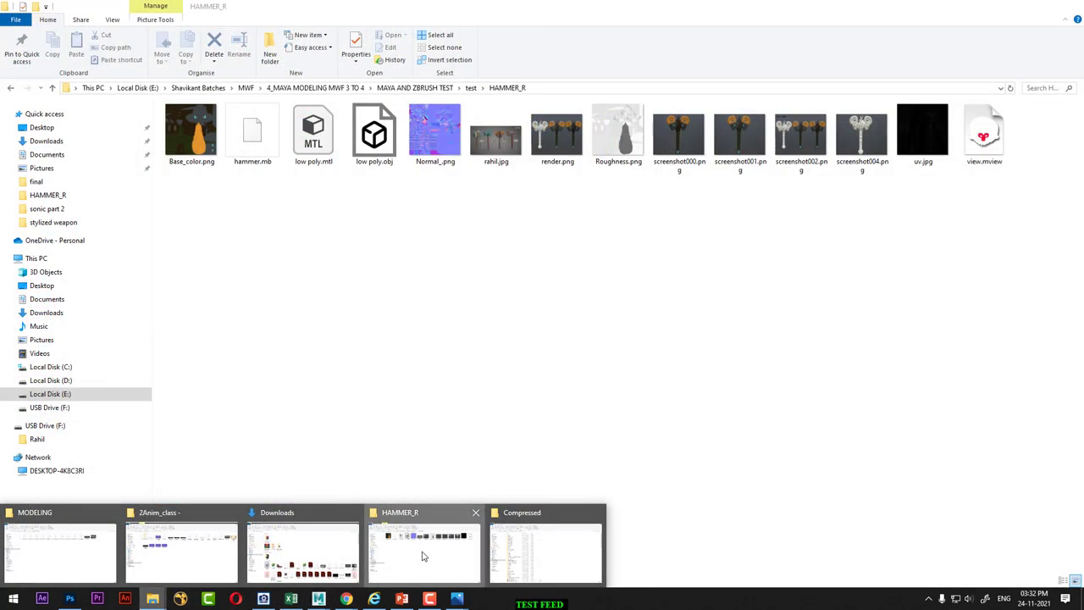
Open front.jpg from test > Test K > reffrence, view it, and close the viewer
{"action": "left_click", "coordinate": [424, 555]}
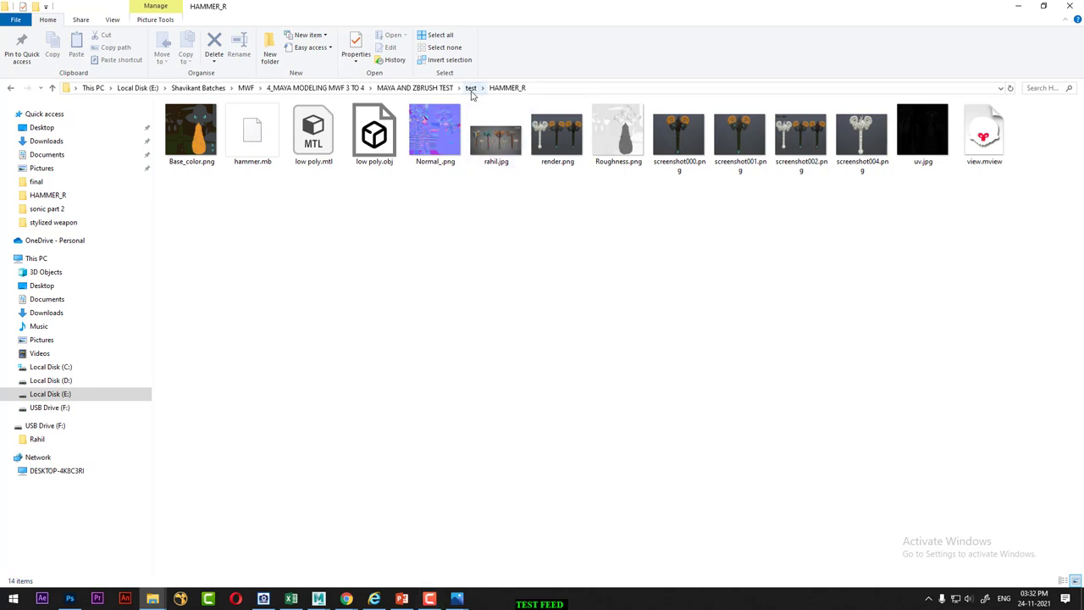
{"action": "left_click", "coordinate": [471, 88]}
{"action": "double_click", "coordinate": [192, 136]}
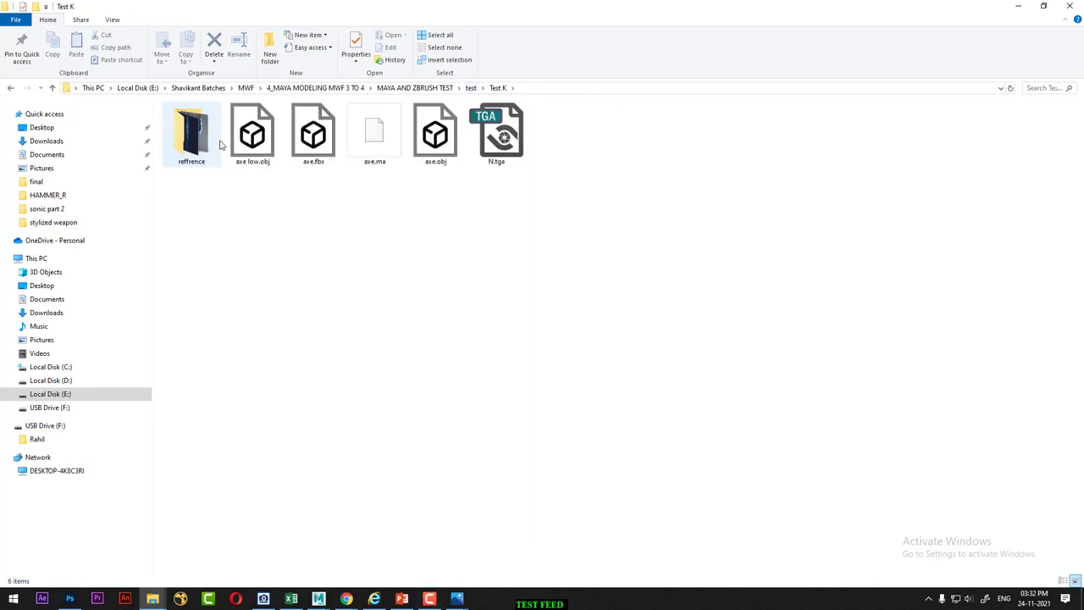
{"action": "double_click", "coordinate": [206, 149]}
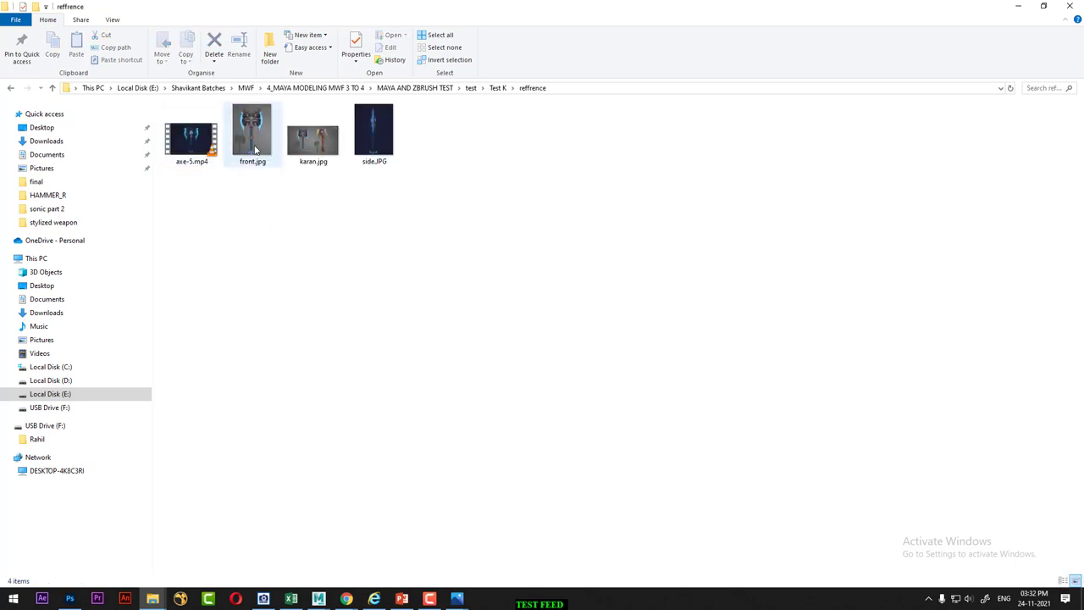
{"action": "double_click", "coordinate": [251, 135]}
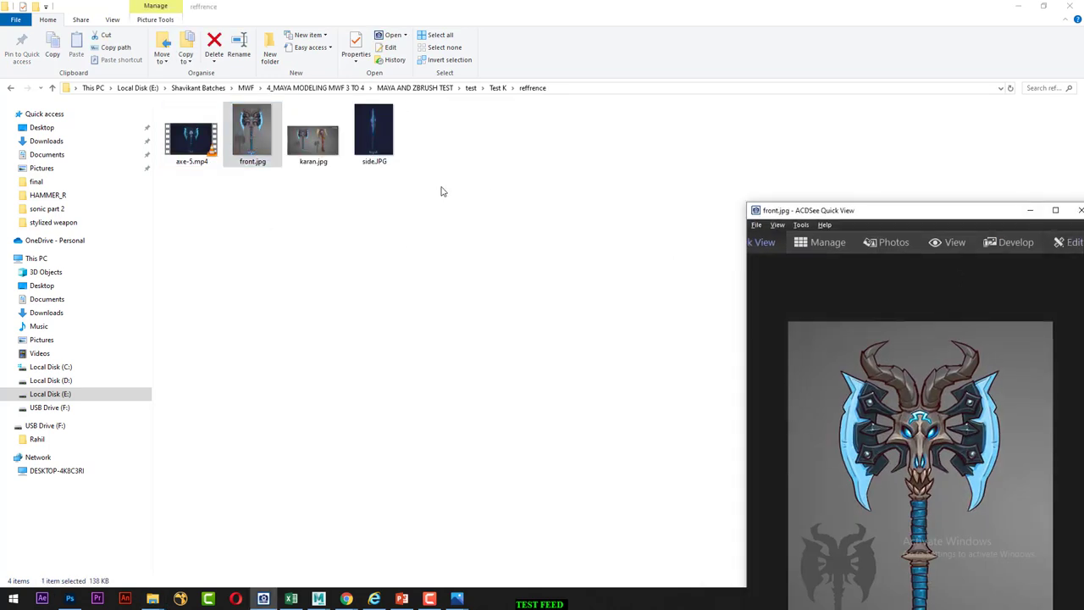
{"action": "left_click_drag", "start_coordinate": [928, 217], "coordinate": [811, 76]}
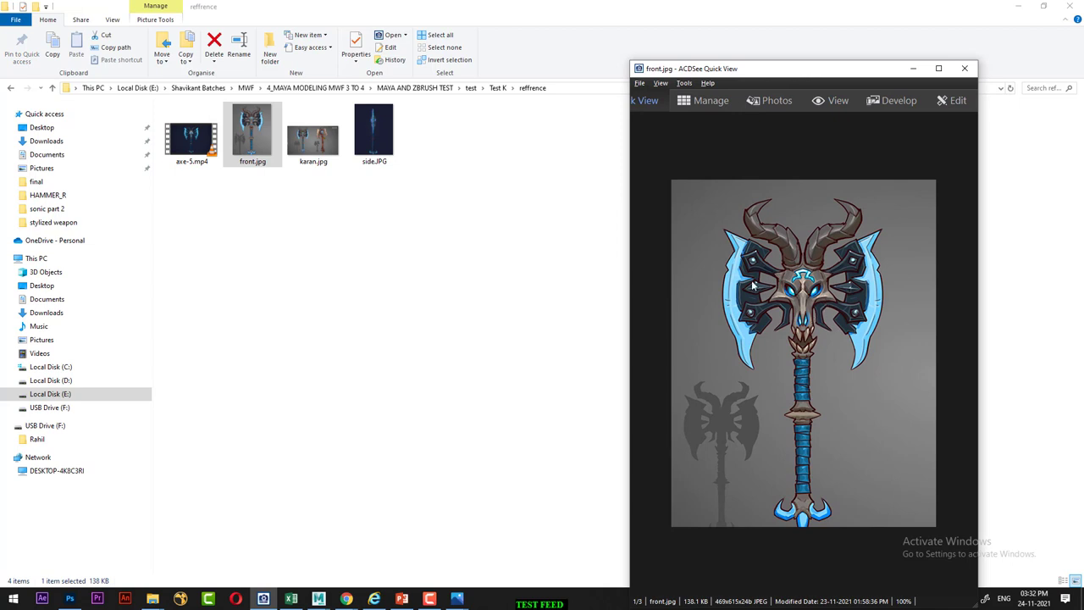
{"action": "left_click", "coordinate": [964, 69]}
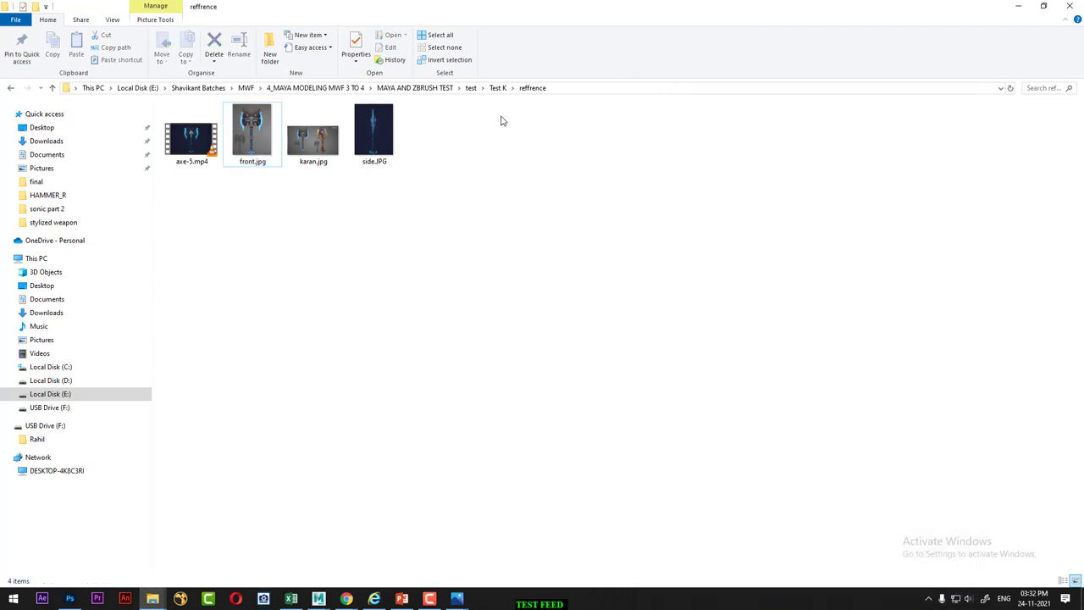
Go back up to the Test K folder, reveal its path, and switch back to Maya
{"action": "left_click", "coordinate": [495, 92]}
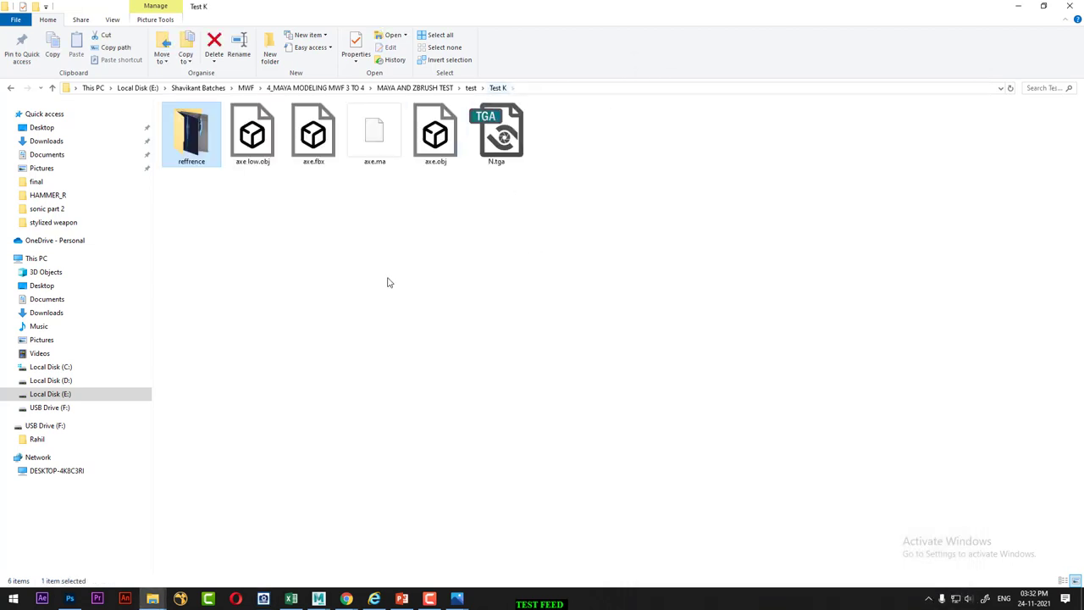
{"action": "left_click", "coordinate": [555, 88]}
{"action": "left_click", "coordinate": [582, 392]}
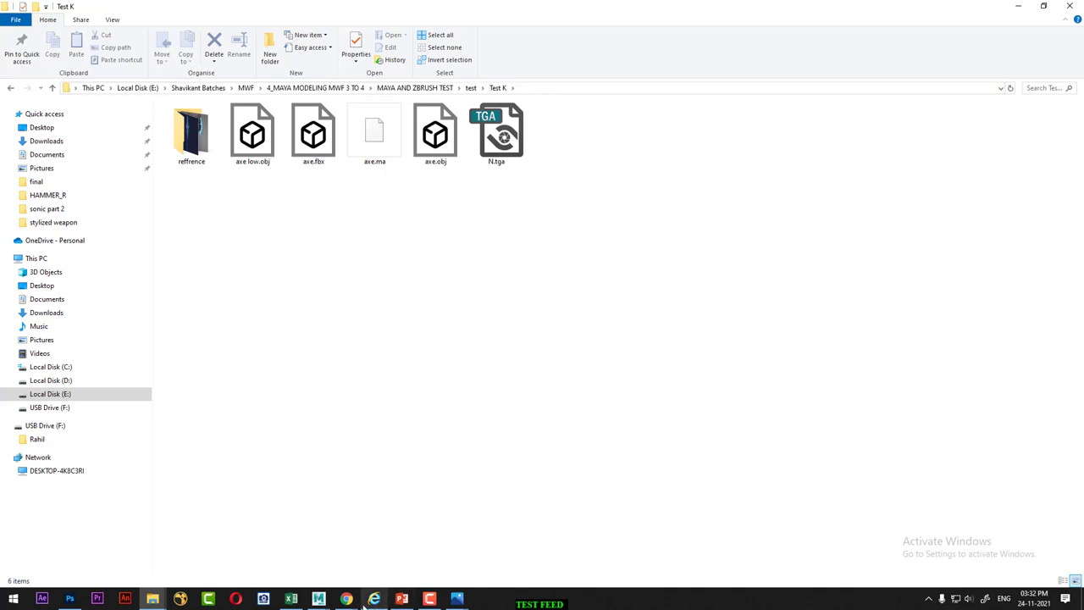
{"action": "left_click", "coordinate": [318, 599]}
{"action": "left_click", "coordinate": [396, 555]}
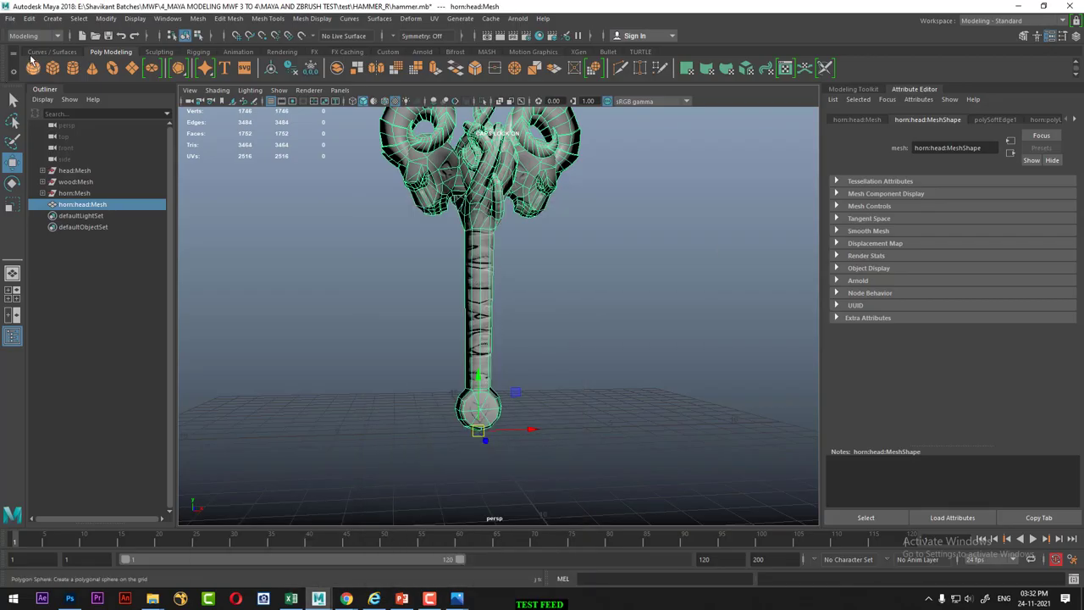
Start a new scene, discarding the hammer scene's unsaved changes
{"action": "left_click", "coordinate": [9, 19]}
{"action": "left_click", "coordinate": [37, 39]}
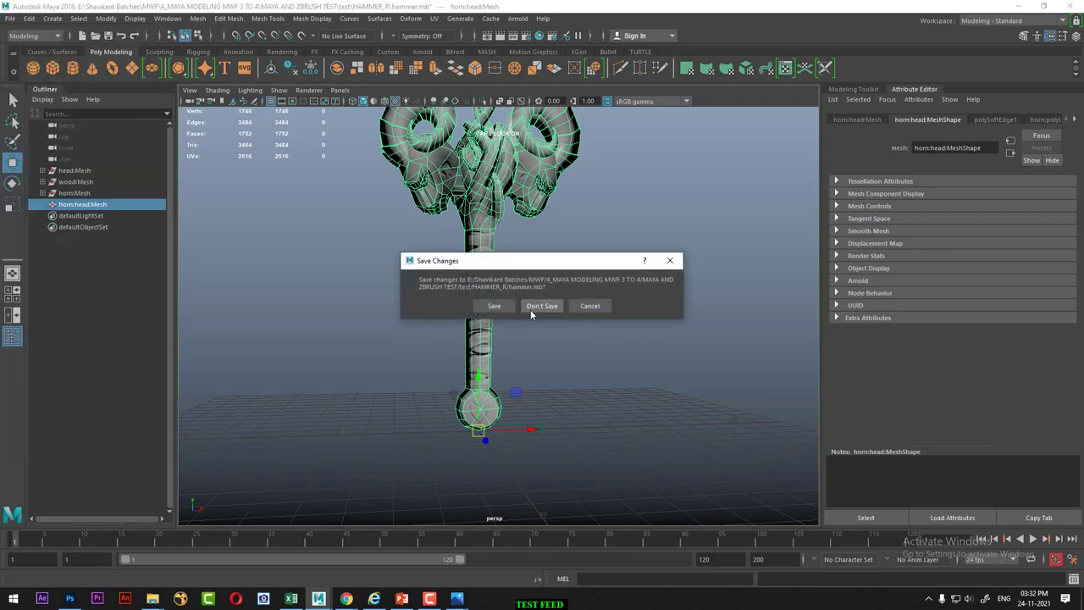
{"action": "left_click", "coordinate": [541, 306]}
Import axe.obj from the pasted Test K folder path
{"action": "left_click", "coordinate": [9, 18]}
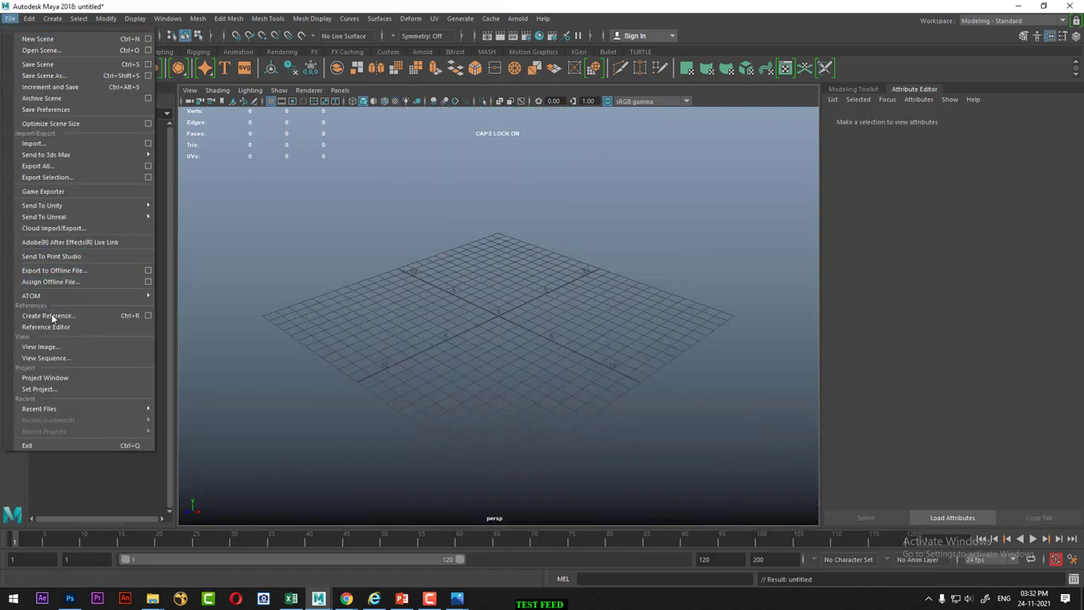
{"action": "left_click", "coordinate": [34, 143]}
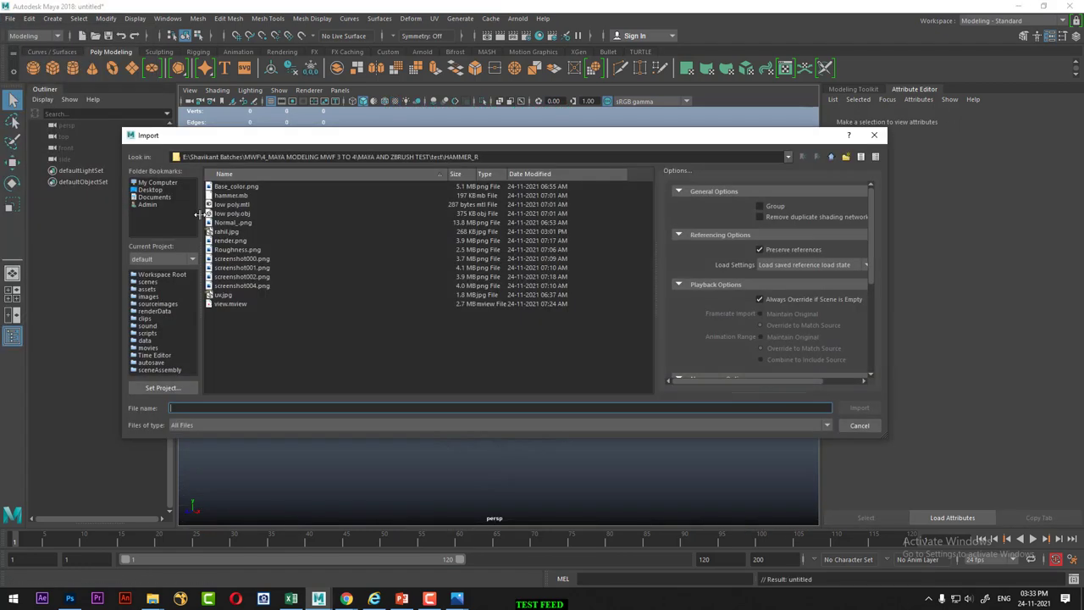
{"action": "type", "text": "E:\\Shavikant Batches\\MWF\\4_MAYA MODELING MWF 3 TO 4\\MAYA AND ZBRUSH TEST\\test\\Test K"}
{"action": "key", "text": "Return"}
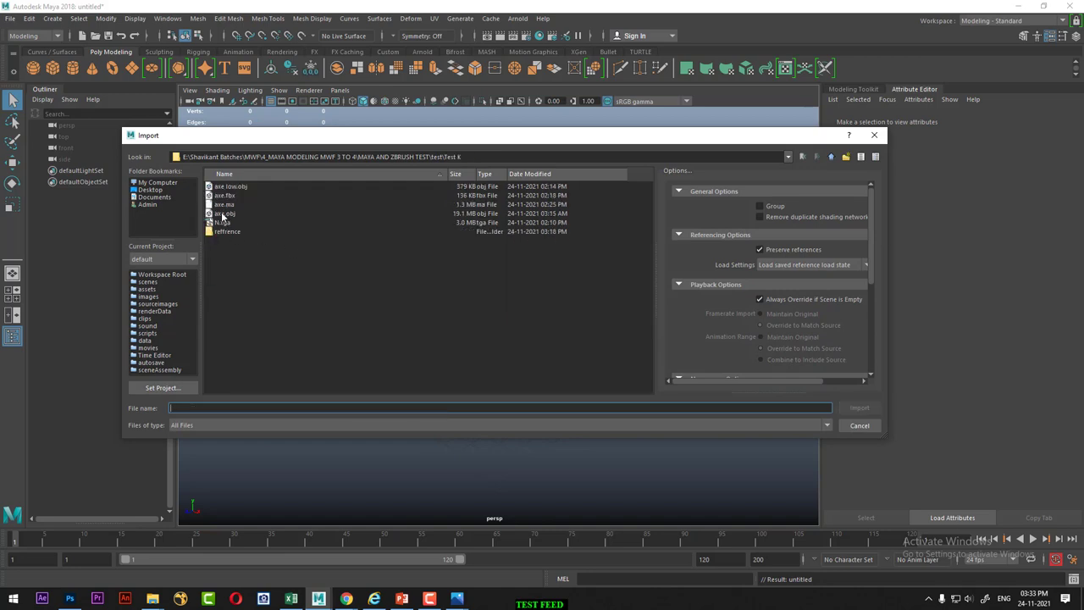
{"action": "left_click", "coordinate": [223, 215]}
{"action": "double_click", "coordinate": [223, 215]}
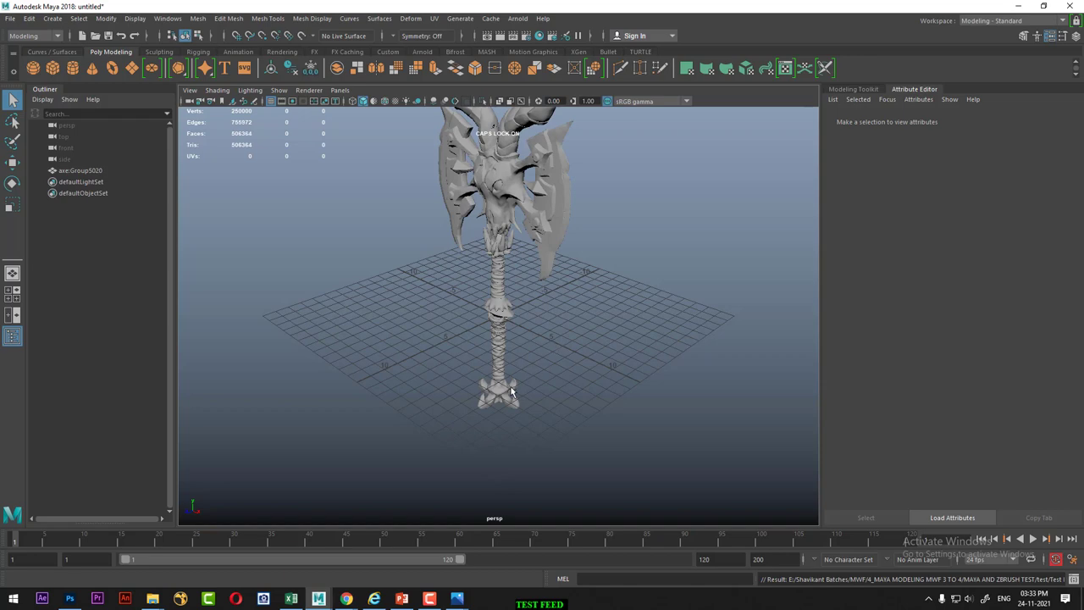
Select the imported axe and orbit around it from a low front angle
{"action": "mouse_move", "coordinate": [551, 341]}
{"action": "left_mouse_down", "text": "alt"}
{"action": "mouse_move", "coordinate": [576, 371]}
{"action": "mouse_move", "coordinate": [581, 272]}
{"action": "left_mouse_up", "text": "alt"}
{"action": "left_click_drag", "start_coordinate": [596, 155], "coordinate": [436, 351]}
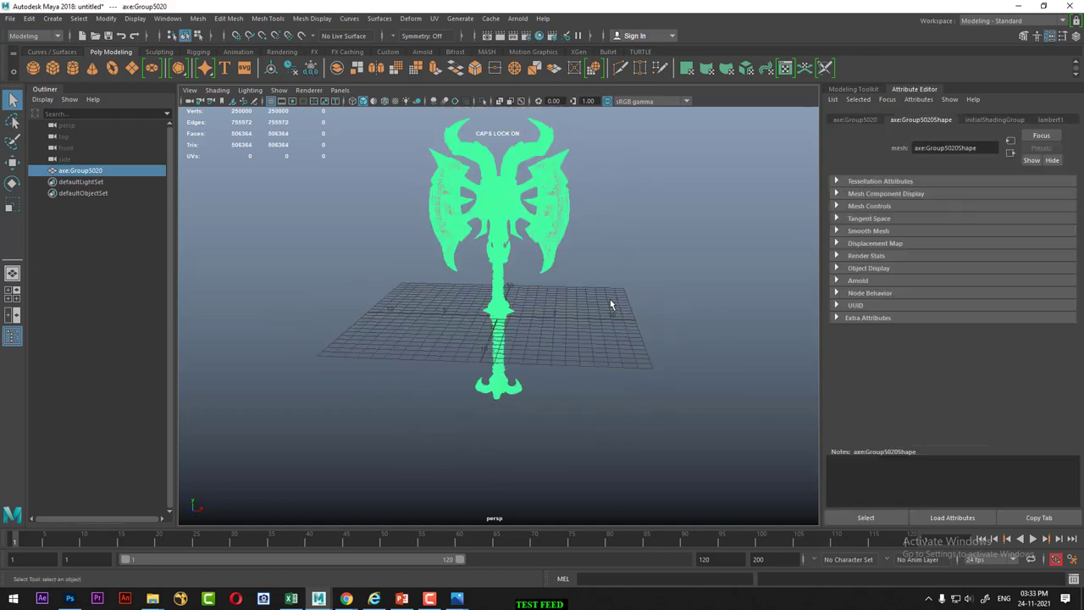
{"action": "mouse_move", "coordinate": [613, 307]}
{"action": "left_mouse_down", "text": "alt"}
{"action": "mouse_move", "coordinate": [524, 339]}
{"action": "mouse_move", "coordinate": [581, 288]}
{"action": "left_mouse_up", "text": "alt"}
{"action": "left_click", "coordinate": [523, 339]}
{"action": "mouse_move", "coordinate": [581, 288]}
{"action": "right_mouse_down", "text": "alt"}
{"action": "mouse_move", "coordinate": [587, 347]}
{"action": "mouse_move", "coordinate": [552, 282]}
{"action": "right_mouse_up", "text": "alt"}
{"action": "left_click_drag", "start_coordinate": [551, 282], "coordinate": [567, 416], "text": "alt"}
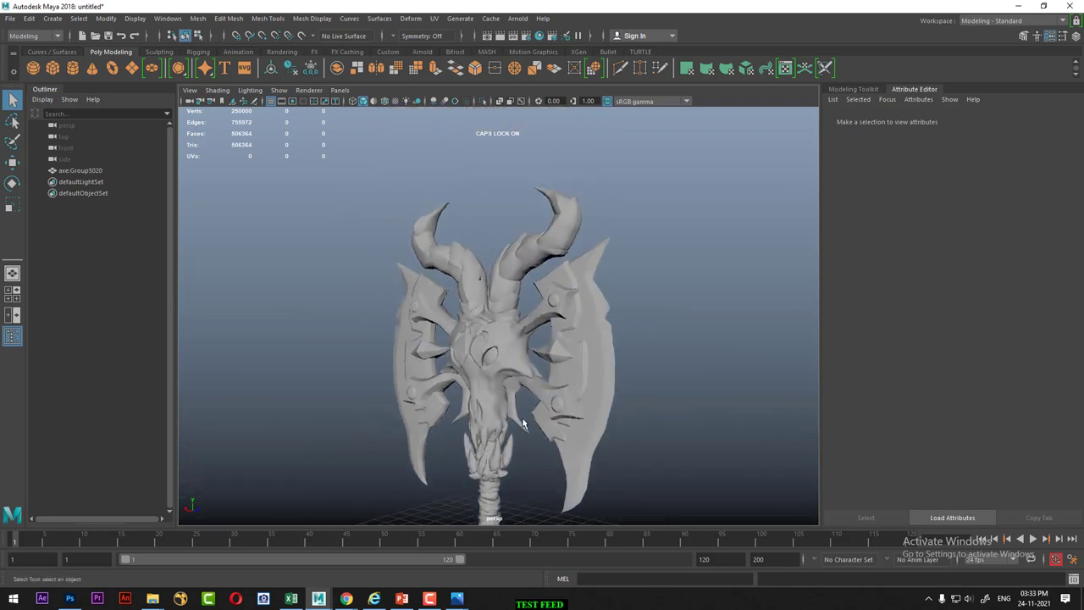
Reselect the whole axe and orbit closer, ending on a view from above the grid
{"action": "left_click_drag", "start_coordinate": [367, 225], "coordinate": [610, 452]}
{"action": "mouse_move", "coordinate": [619, 399]}
{"action": "left_mouse_down", "text": "alt"}
{"action": "mouse_move", "coordinate": [554, 297]}
{"action": "mouse_move", "coordinate": [593, 410]}
{"action": "left_mouse_up", "text": "alt"}
{"action": "left_click", "coordinate": [594, 411]}
{"action": "left_click_drag", "start_coordinate": [592, 363], "coordinate": [625, 220], "text": "alt"}
{"action": "left_click_drag", "start_coordinate": [634, 176], "coordinate": [338, 576]}
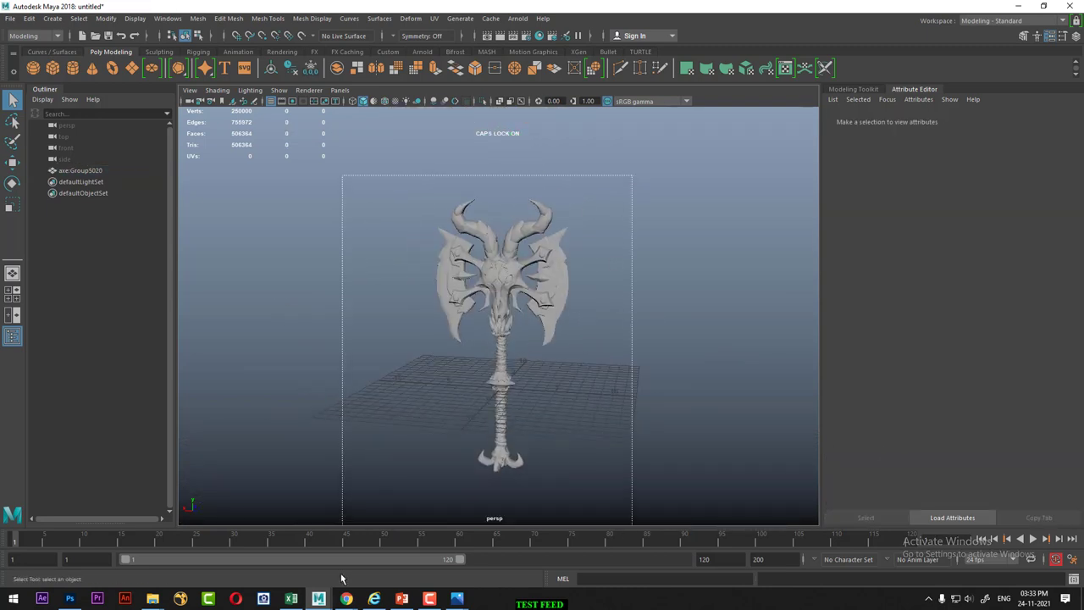
{"action": "right_click_drag", "start_coordinate": [542, 356], "coordinate": [608, 341], "text": "alt"}
{"action": "mouse_move", "coordinate": [566, 367]}
{"action": "left_mouse_down", "text": "alt"}
{"action": "mouse_move", "coordinate": [563, 254]}
{"action": "mouse_move", "coordinate": [568, 337]}
{"action": "left_mouse_up", "text": "alt"}
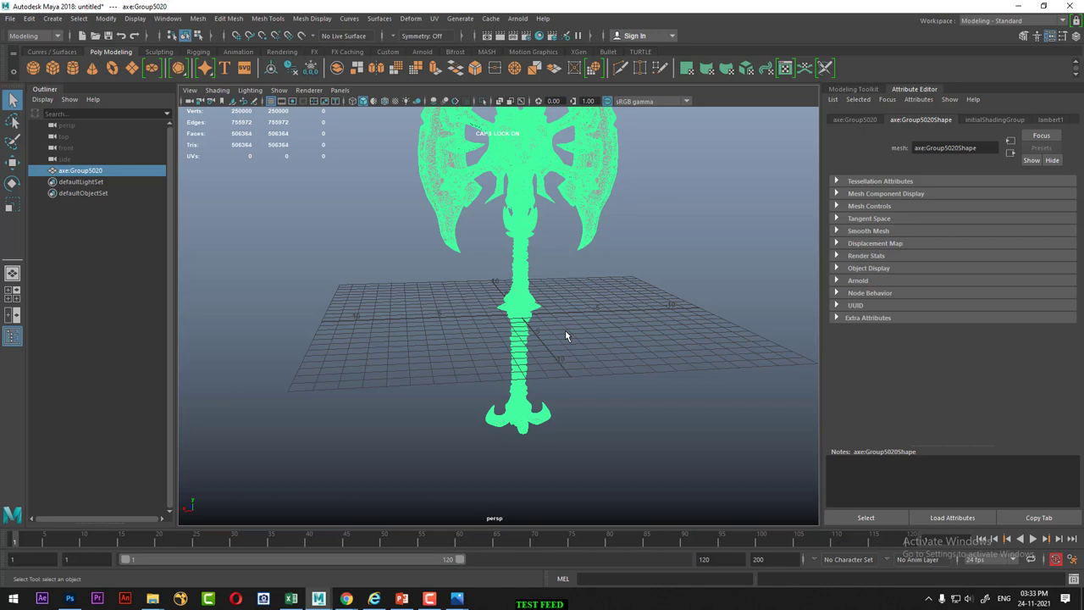
Start another new scene, discarding the axe scene without saving
{"action": "left_click", "coordinate": [10, 19]}
{"action": "left_click", "coordinate": [38, 37]}
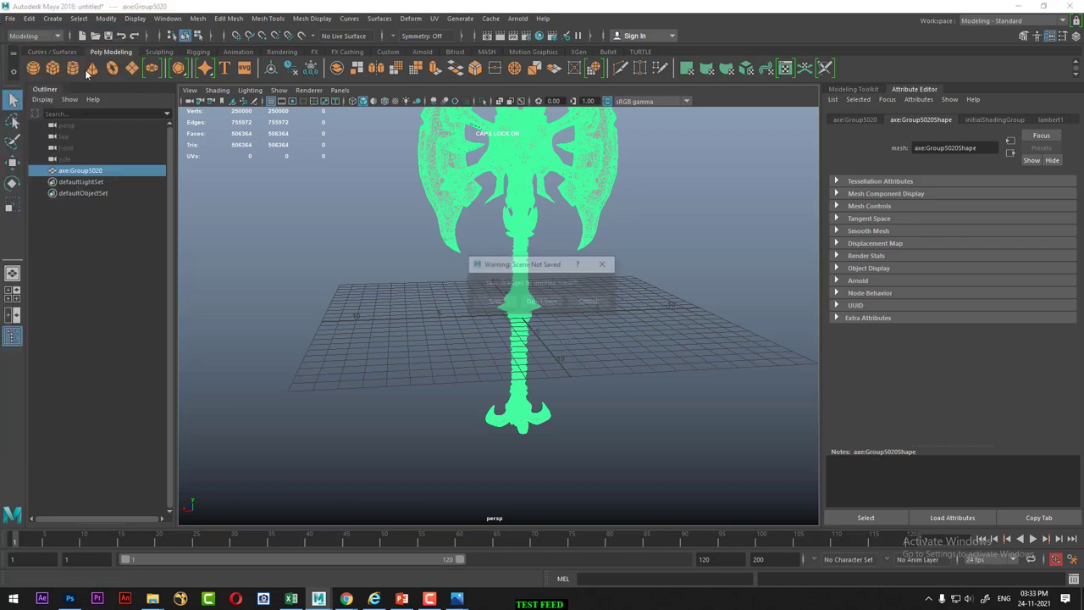
{"action": "left_click", "coordinate": [542, 301]}
{"action": "left_click", "coordinate": [11, 19]}
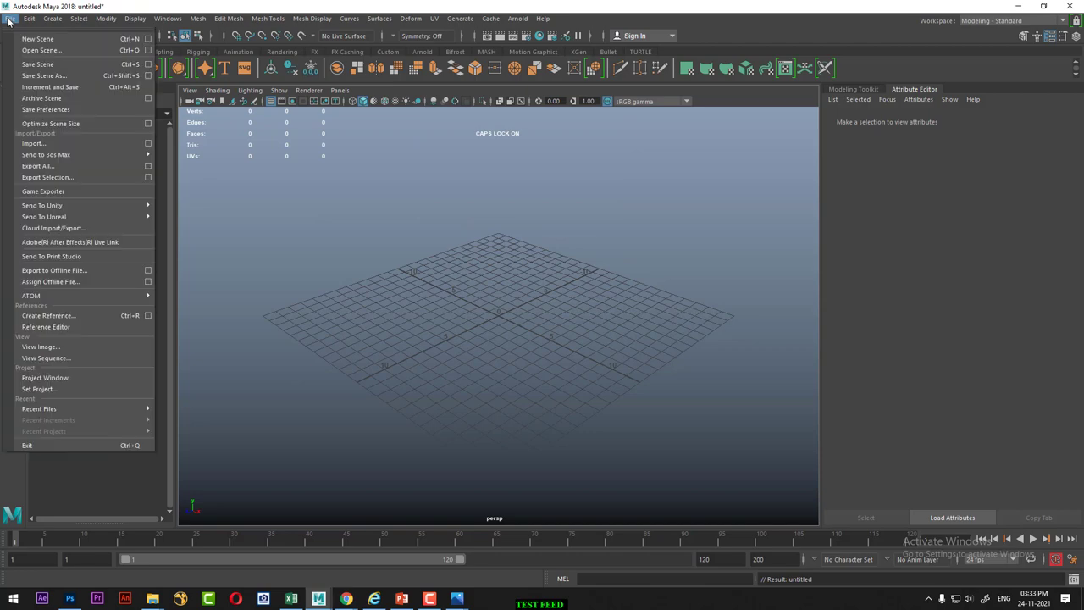
Import axe.fbx, frame it with F, and select the axe mesh
{"action": "left_click", "coordinate": [53, 144]}
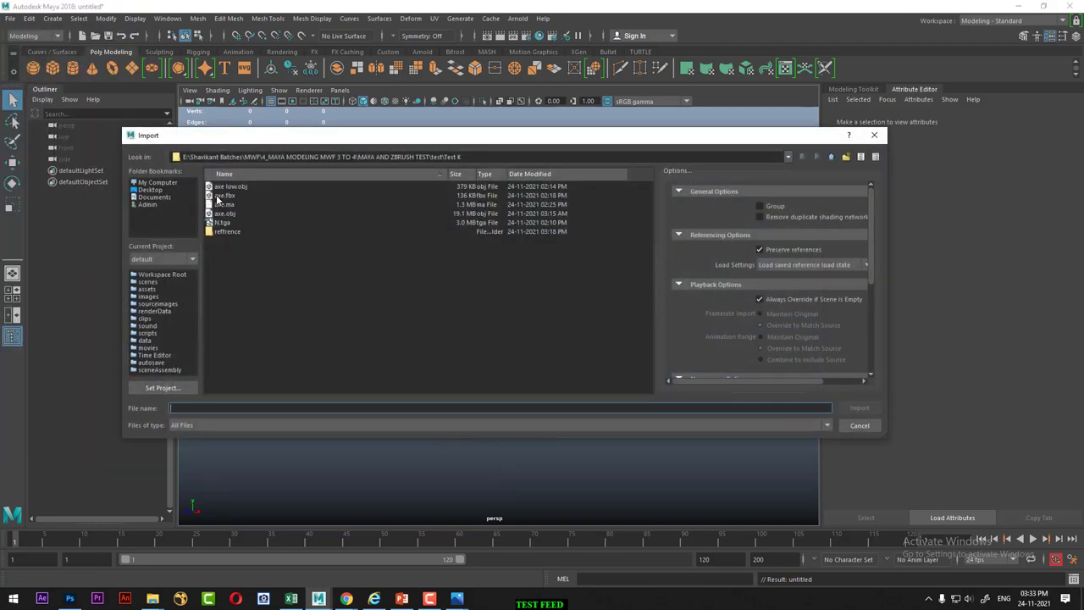
{"action": "double_click", "coordinate": [217, 196]}
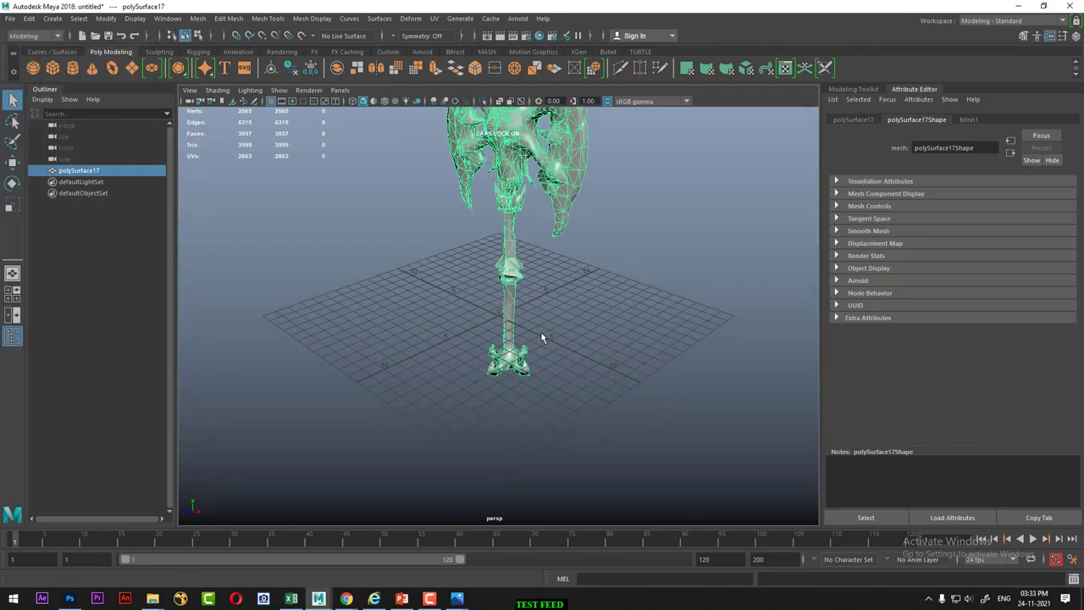
{"action": "key", "text": "f"}
{"action": "left_click", "coordinate": [610, 256]}
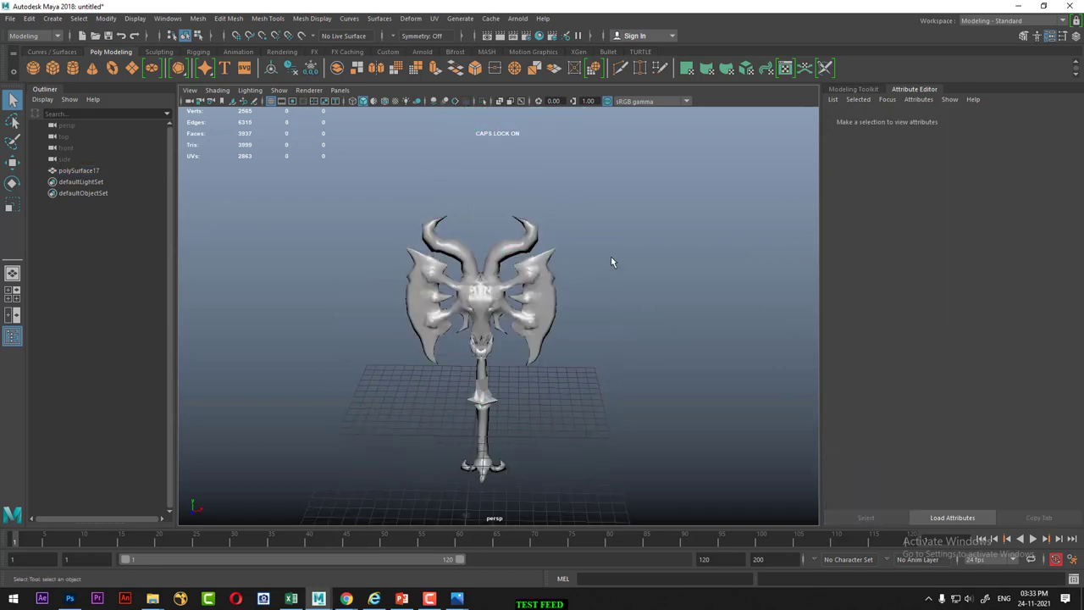
{"action": "left_click", "coordinate": [481, 373]}
{"action": "mouse_move", "coordinate": [559, 383]}
{"action": "left_mouse_down", "text": "alt"}
{"action": "mouse_move", "coordinate": [542, 398]}
{"action": "mouse_move", "coordinate": [564, 397]}
{"action": "mouse_move", "coordinate": [530, 407]}
{"action": "mouse_move", "coordinate": [554, 395]}
{"action": "mouse_move", "coordinate": [562, 427]}
{"action": "left_mouse_up", "text": "alt"}
In the front orthographic view, move the axe slightly sideways along X
{"action": "key", "text": "w"}
{"action": "key", "text": "space"}
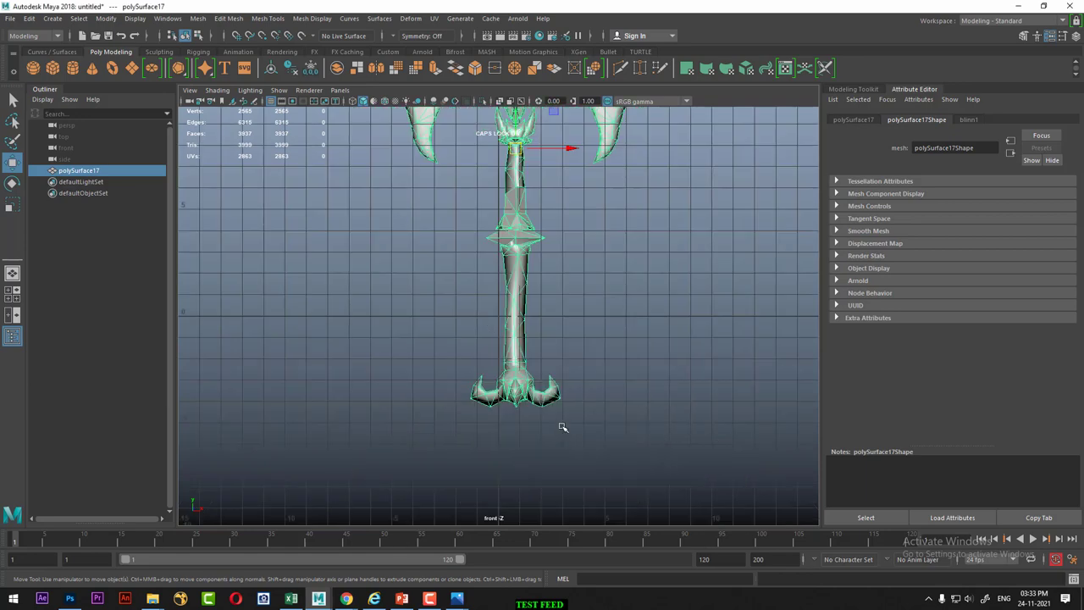
{"action": "middle_click_drag", "start_coordinate": [562, 426], "coordinate": [460, 376], "text": "alt"}
{"action": "scroll", "coordinate": [506, 269], "scroll_direction": "down", "scroll_amount": 3}
{"action": "middle_click_drag", "start_coordinate": [491, 250], "coordinate": [508, 195], "text": "alt"}
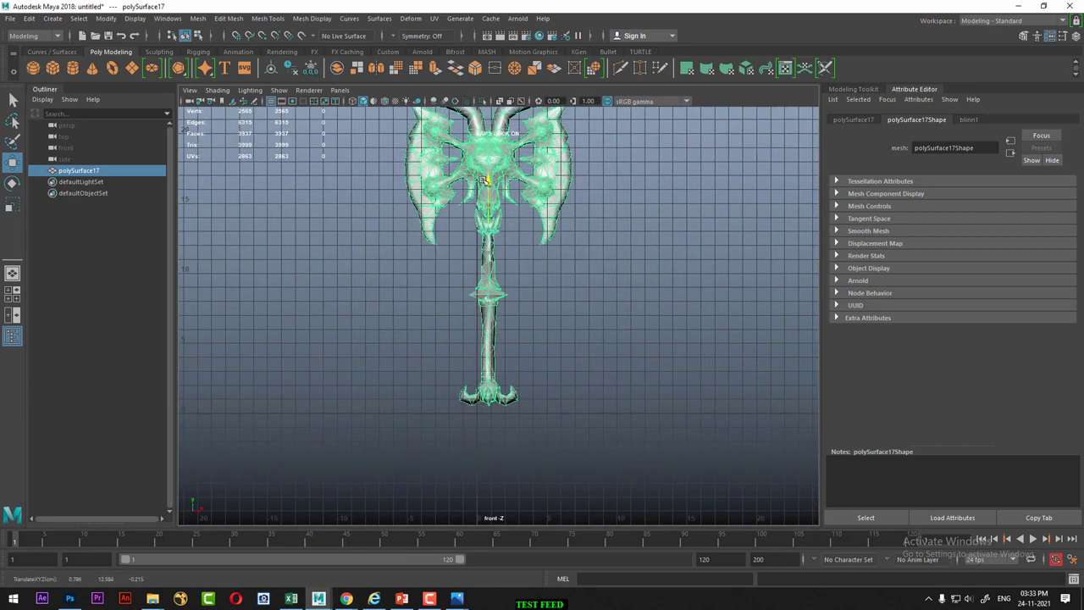
{"action": "scroll", "coordinate": [522, 365], "scroll_direction": "up", "scroll_amount": 1}
{"action": "scroll", "coordinate": [522, 364], "scroll_direction": "up", "scroll_amount": 1}
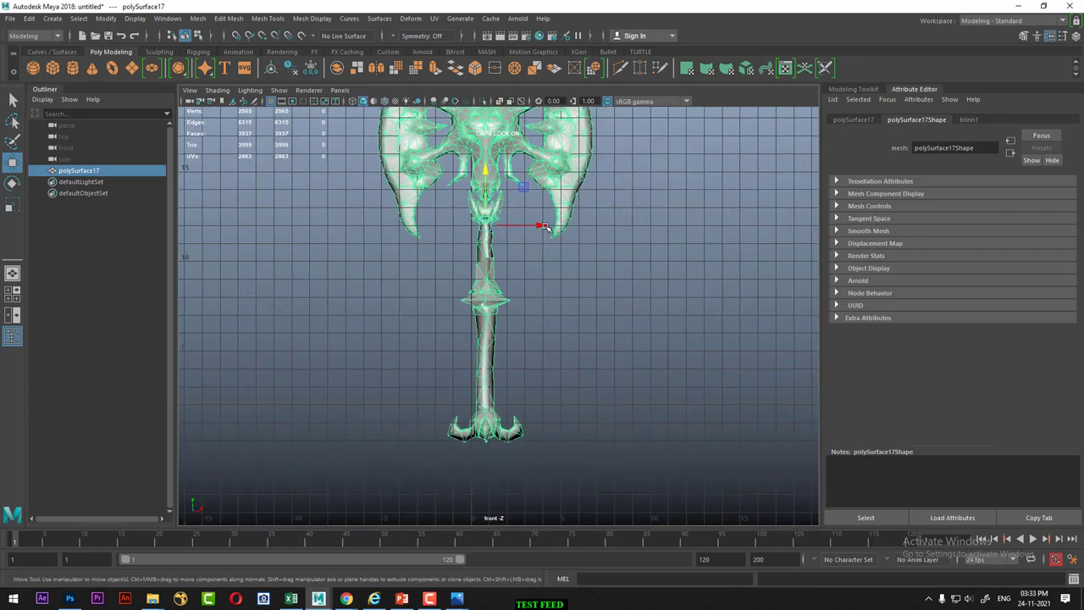
{"action": "left_click_drag", "start_coordinate": [542, 225], "coordinate": [525, 227]}
Return to the perspective view, orbit around the axe and reselect it
{"action": "mouse_move", "coordinate": [525, 227]}
{"action": "middle_mouse_down", "text": "alt"}
{"action": "mouse_move", "coordinate": [559, 375]}
{"action": "mouse_move", "coordinate": [554, 317]}
{"action": "middle_mouse_up", "text": "alt"}
{"action": "mouse_move", "coordinate": [559, 264]}
{"action": "left_mouse_down", "text": "alt"}
{"action": "mouse_move", "coordinate": [520, 310]}
{"action": "mouse_move", "coordinate": [576, 380]}
{"action": "mouse_move", "coordinate": [560, 171]}
{"action": "left_mouse_up", "text": "alt"}
{"action": "left_click", "coordinate": [576, 380]}
{"action": "left_click", "coordinate": [561, 171]}
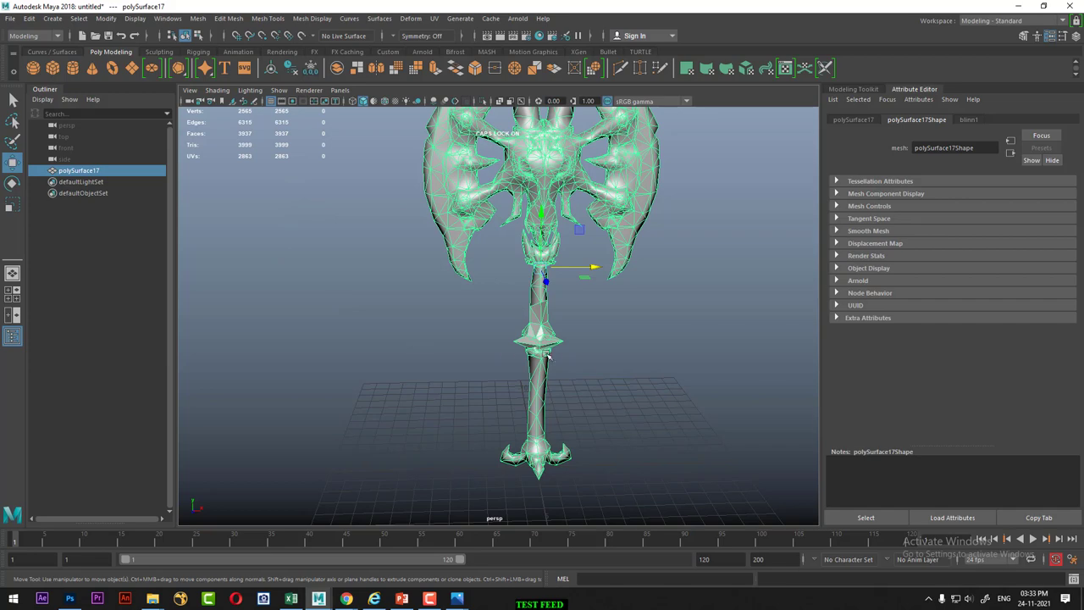
{"action": "left_click", "coordinate": [587, 385]}
{"action": "left_click", "coordinate": [536, 384]}
{"action": "mouse_move", "coordinate": [535, 384]}
{"action": "left_mouse_down", "text": "alt"}
{"action": "mouse_move", "coordinate": [596, 335]}
{"action": "mouse_move", "coordinate": [627, 358]}
{"action": "mouse_move", "coordinate": [616, 370]}
{"action": "mouse_move", "coordinate": [579, 349]}
{"action": "mouse_move", "coordinate": [581, 302]}
{"action": "left_mouse_up", "text": "alt"}
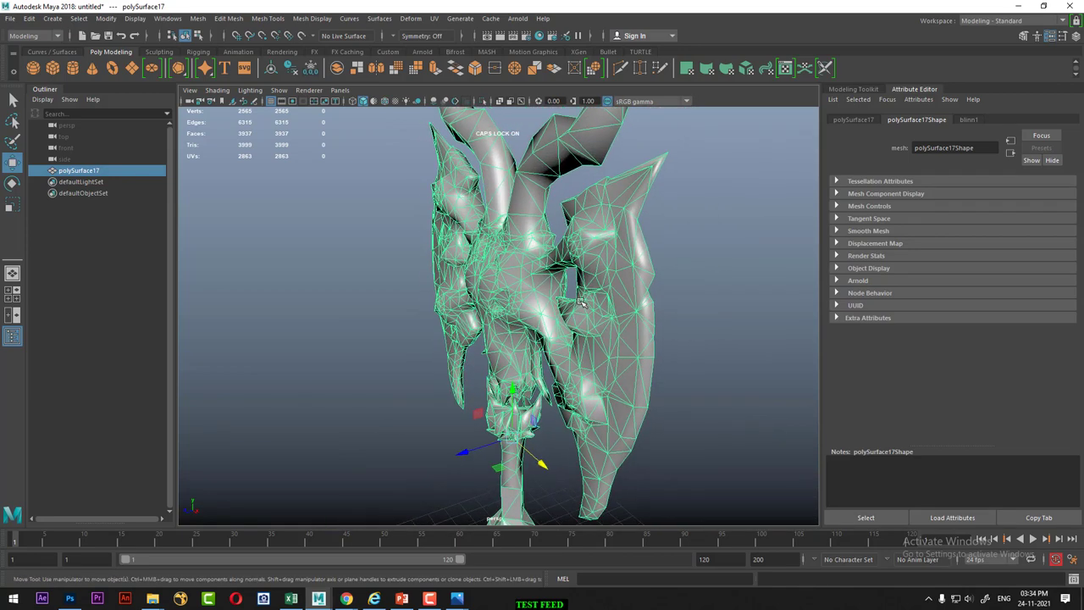
{"action": "mouse_move", "coordinate": [595, 380]}
{"action": "left_mouse_down", "text": "alt"}
{"action": "mouse_move", "coordinate": [631, 392]}
{"action": "mouse_move", "coordinate": [590, 375]}
{"action": "mouse_move", "coordinate": [545, 380]}
{"action": "mouse_move", "coordinate": [547, 453]}
{"action": "mouse_move", "coordinate": [557, 375]}
{"action": "left_mouse_up", "text": "alt"}
{"action": "scroll", "coordinate": [545, 381], "scroll_direction": "up", "scroll_amount": 2}
{"action": "scroll", "coordinate": [542, 423], "scroll_direction": "up", "scroll_amount": 2}
{"action": "left_click_drag", "start_coordinate": [544, 405], "coordinate": [536, 367], "text": "alt"}
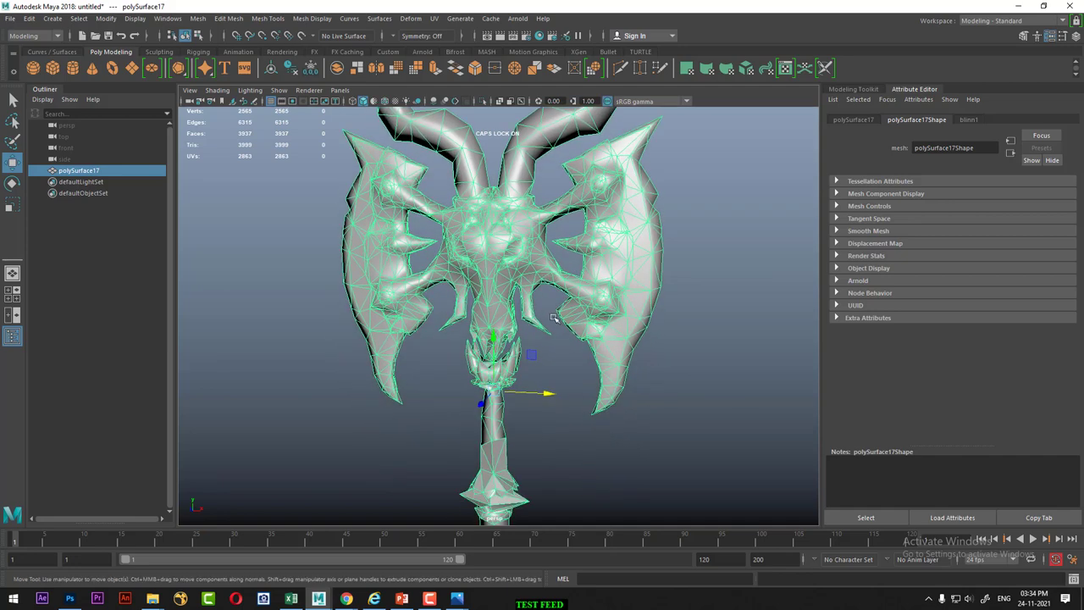
{"action": "right_click_drag", "start_coordinate": [536, 367], "coordinate": [547, 286], "text": "alt"}
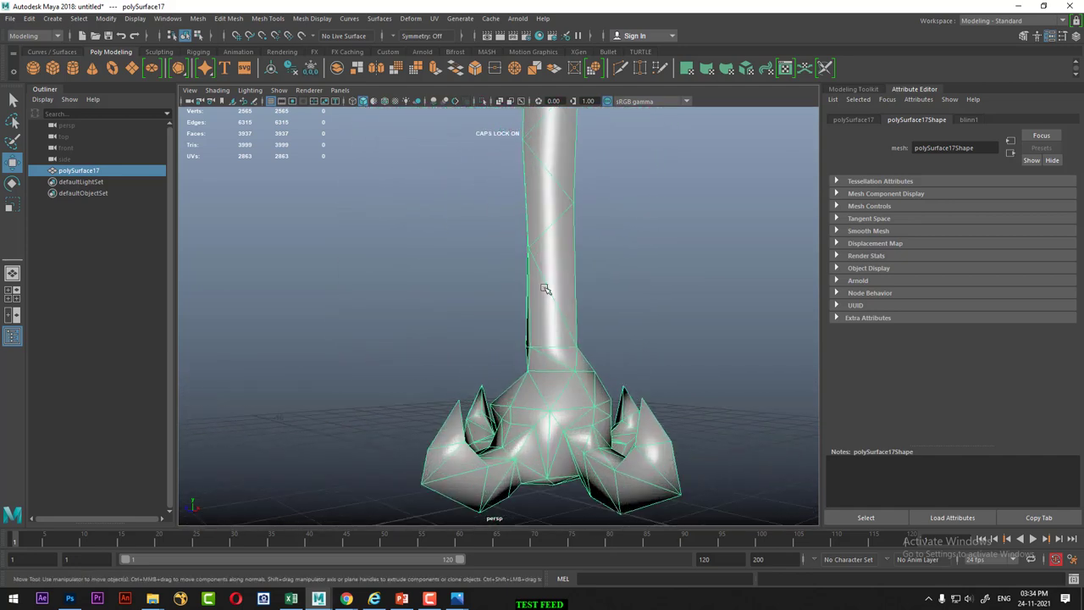
{"action": "mouse_move", "coordinate": [547, 286]}
{"action": "left_mouse_down", "text": "alt"}
{"action": "mouse_move", "coordinate": [516, 387]}
{"action": "mouse_move", "coordinate": [663, 375]}
{"action": "left_mouse_up", "text": "alt"}
{"action": "right_click_drag", "start_coordinate": [663, 376], "coordinate": [596, 383], "text": "alt"}
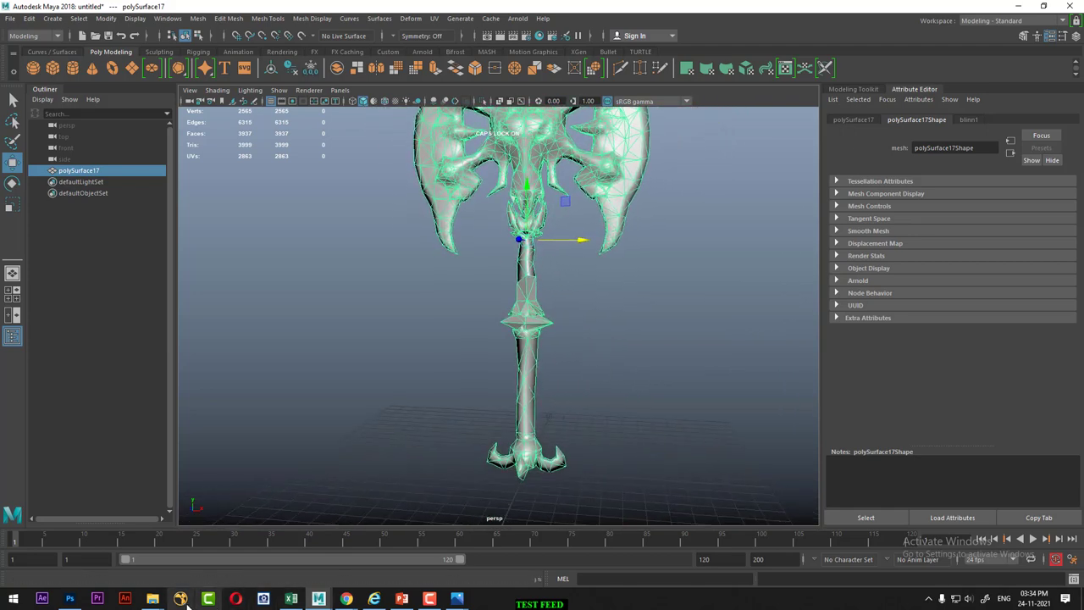
{"action": "mouse_move", "coordinate": [152, 599]}
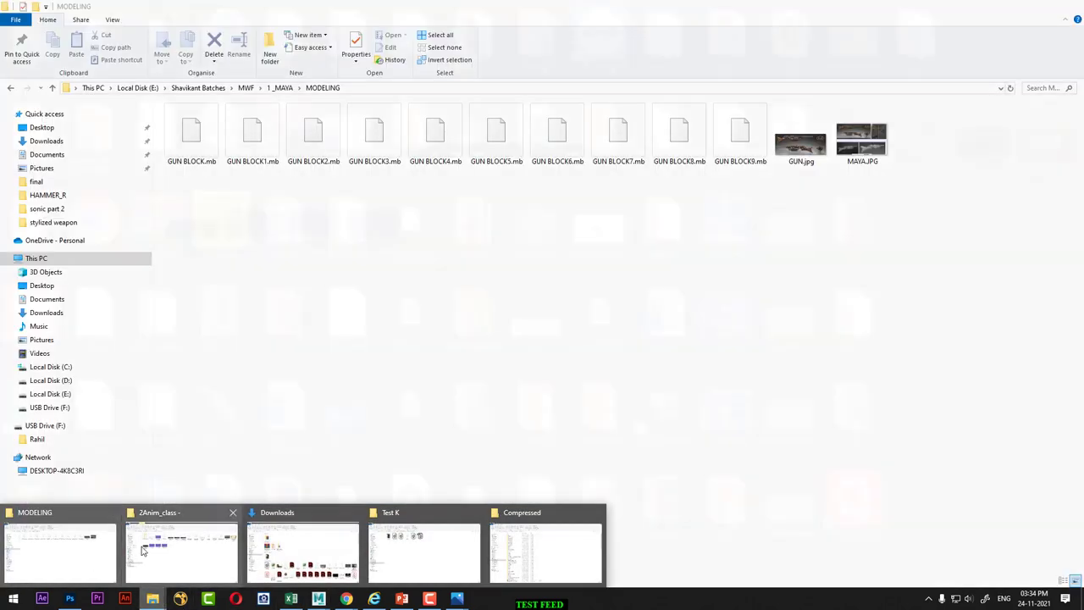
{"action": "left_click", "coordinate": [429, 548]}
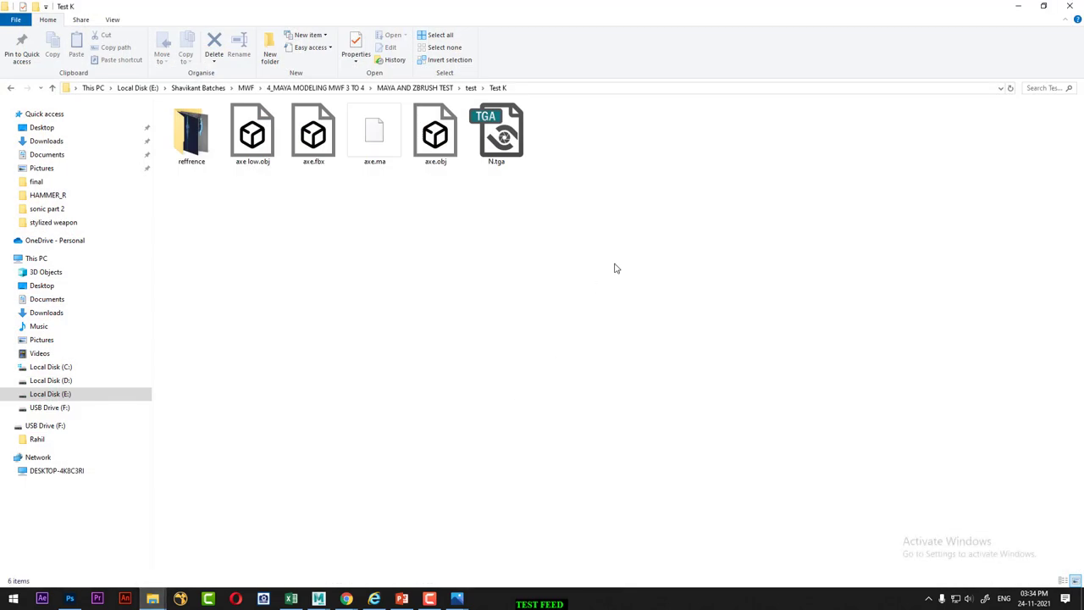
{"action": "left_click", "coordinate": [547, 89]}
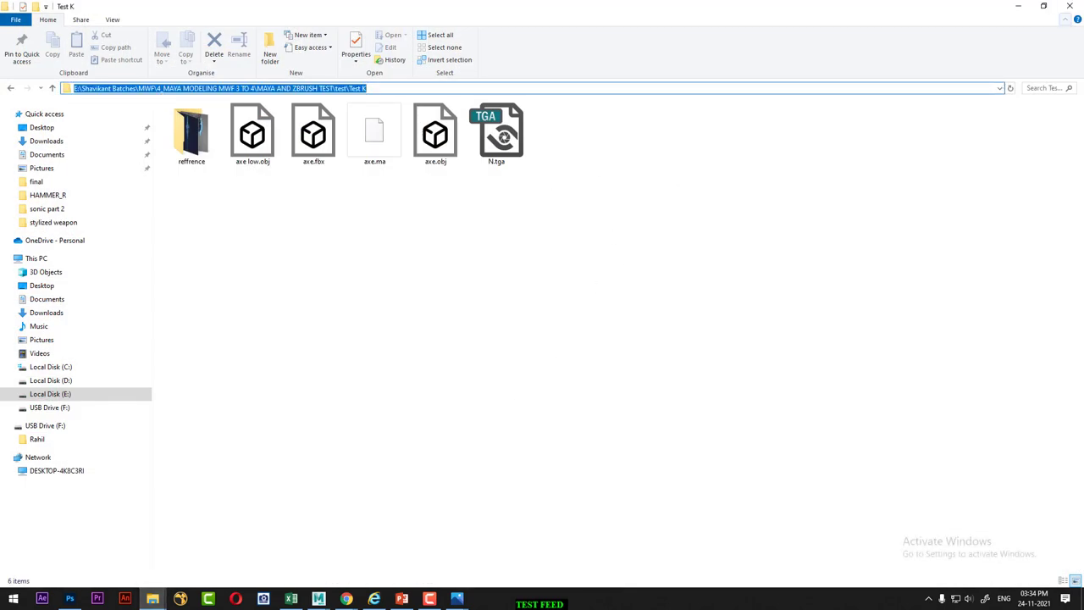
{"action": "left_click", "coordinate": [1018, 6]}
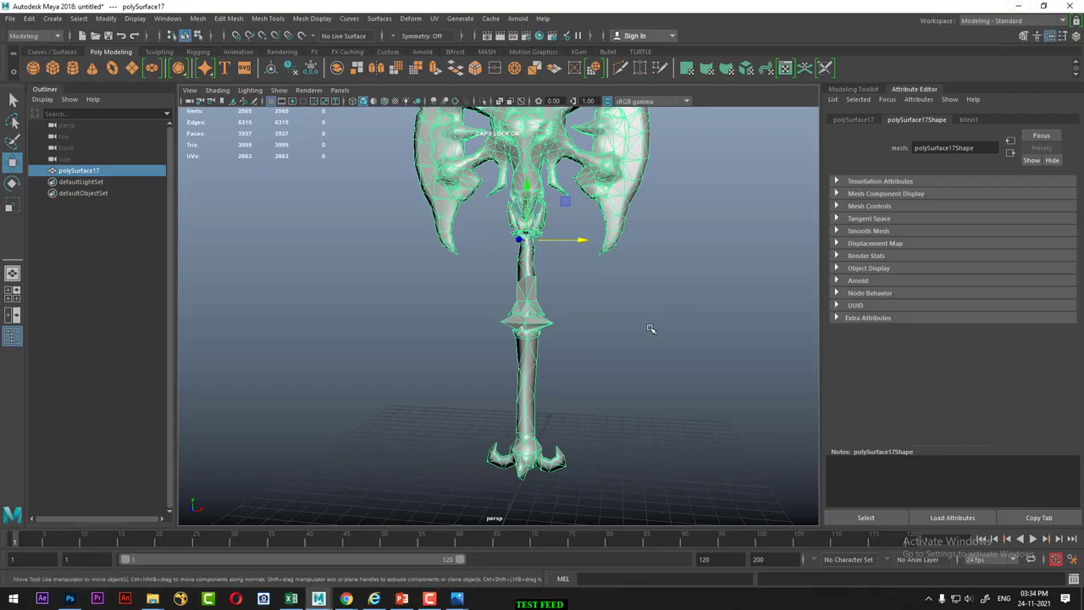
Assign a new Blinn material to the axe mesh
{"action": "right_click", "coordinate": [535, 180]}
{"action": "left_click", "coordinate": [542, 455]}
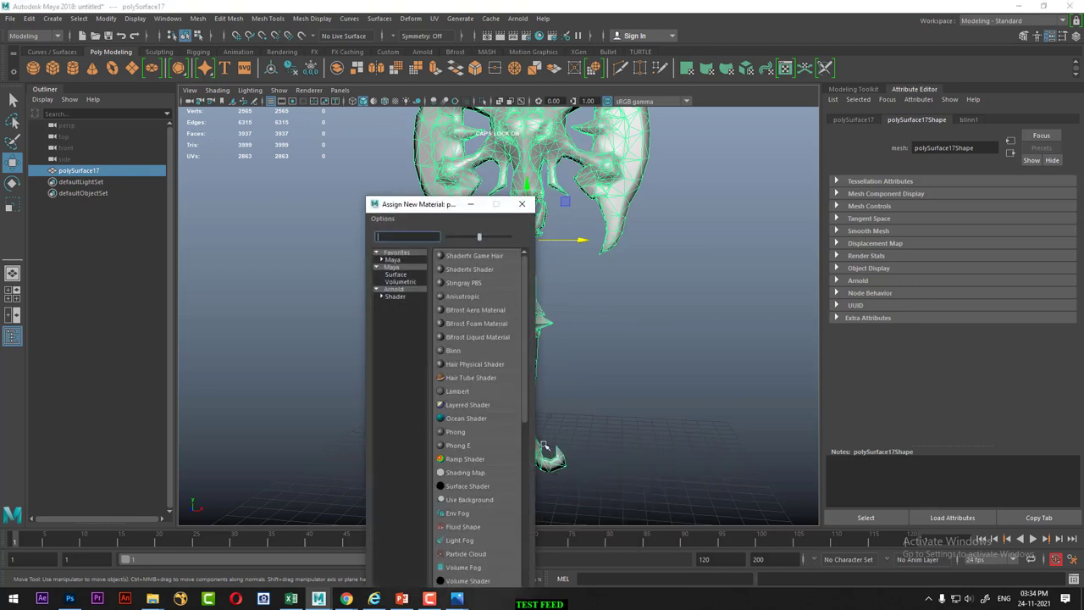
{"action": "left_click", "coordinate": [396, 274]}
{"action": "left_click", "coordinate": [457, 350]}
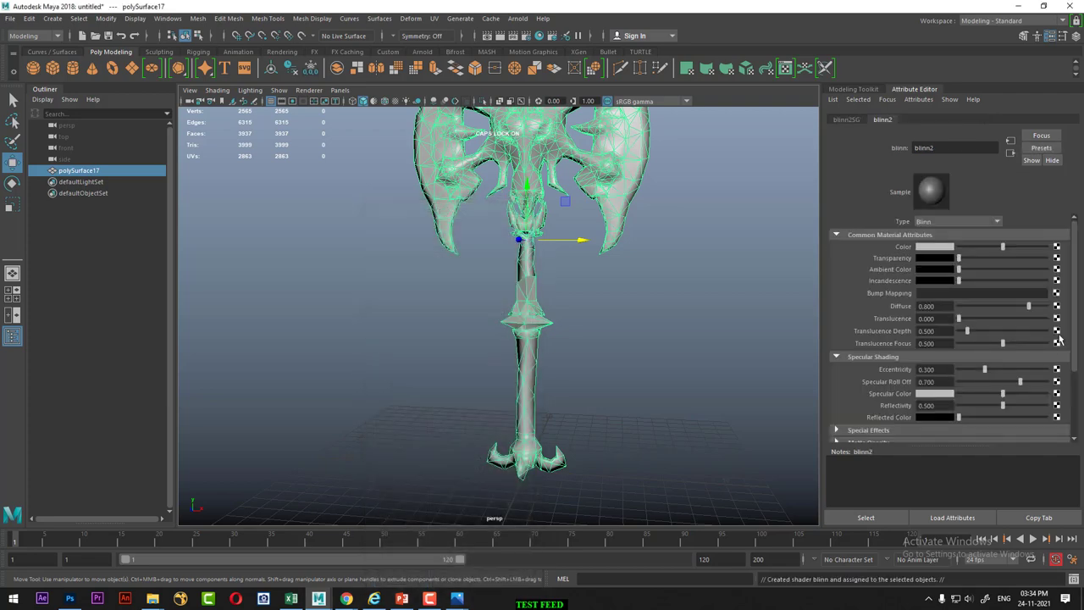
Connect a file texture to the Blinn's bump mapping, used as tangent space normals
{"action": "left_click", "coordinate": [1056, 293]}
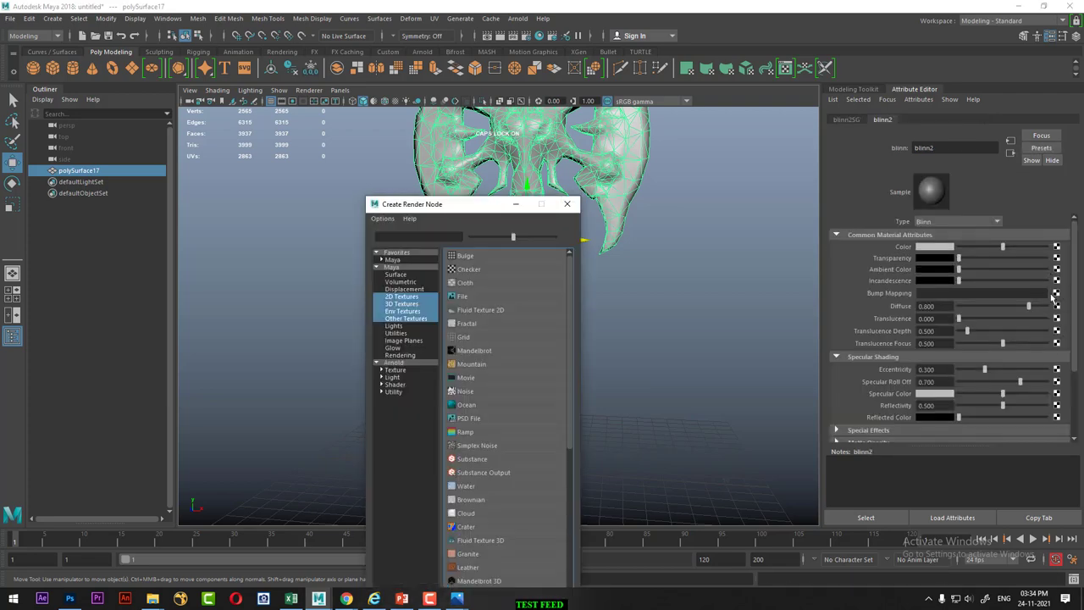
{"action": "left_click", "coordinate": [464, 298]}
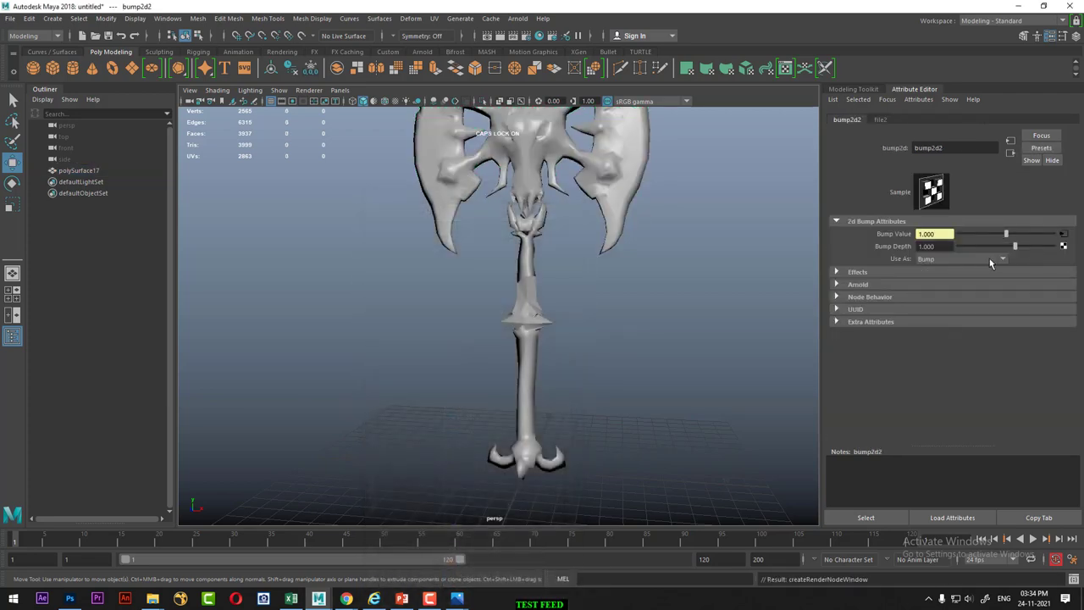
{"action": "left_click", "coordinate": [965, 259]}
{"action": "left_click", "coordinate": [962, 284]}
Load N.tga from the Test K folder into the file texture
{"action": "left_click", "coordinate": [1063, 237]}
{"action": "left_click", "coordinate": [1059, 274]}
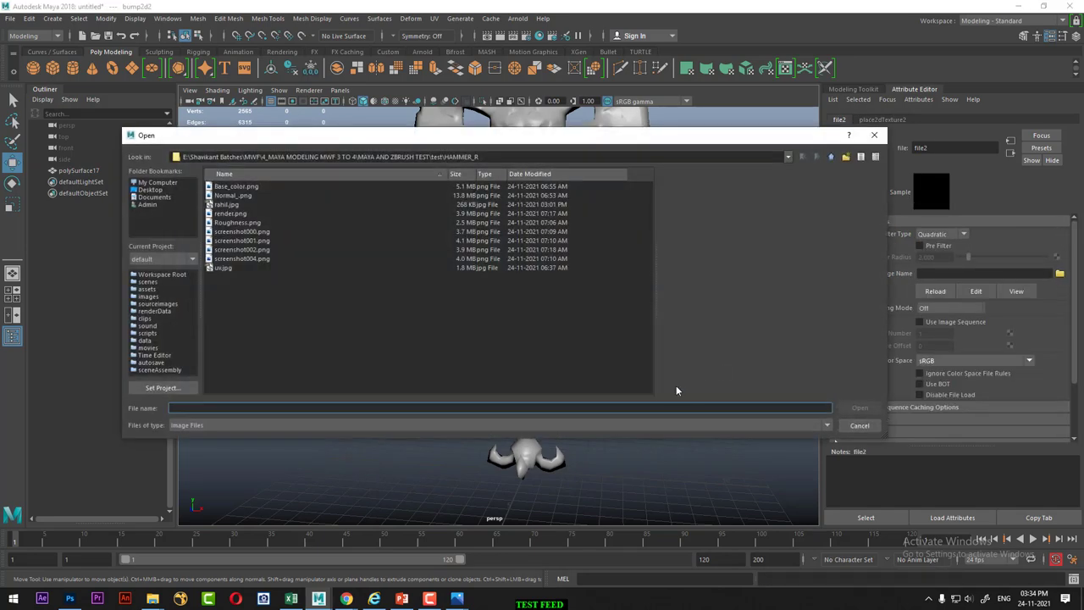
{"action": "type", "text": "E:\\Shavikant Batches\\MWF\\4_MAYA MODELING MWF 3 TO 4\\MAYA AND ZBRUSH TEST\\test\\Test K"}
{"action": "key", "text": "Return"}
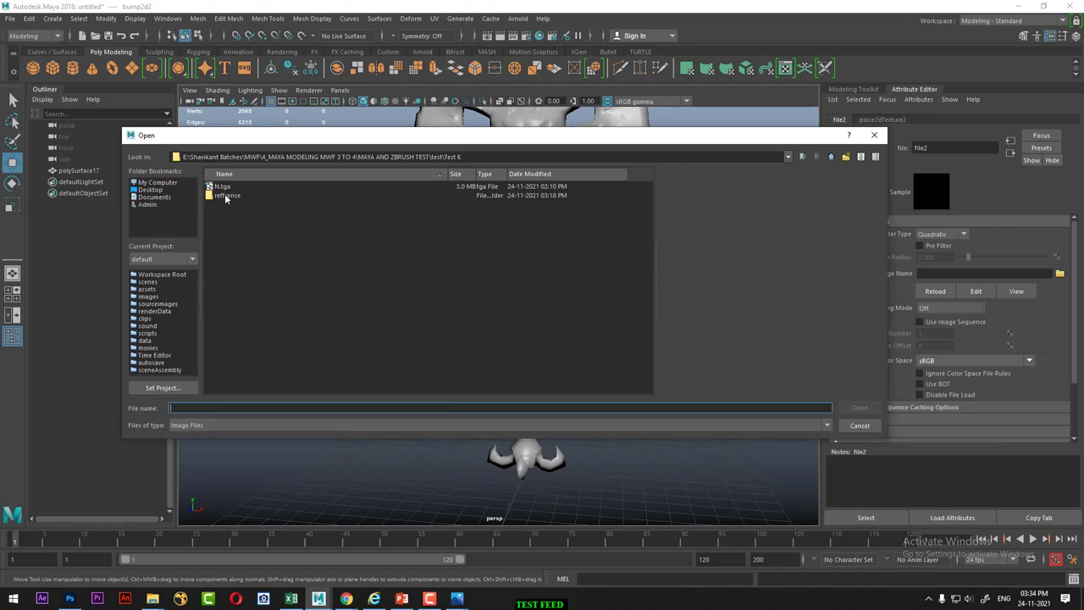
{"action": "left_click", "coordinate": [221, 187]}
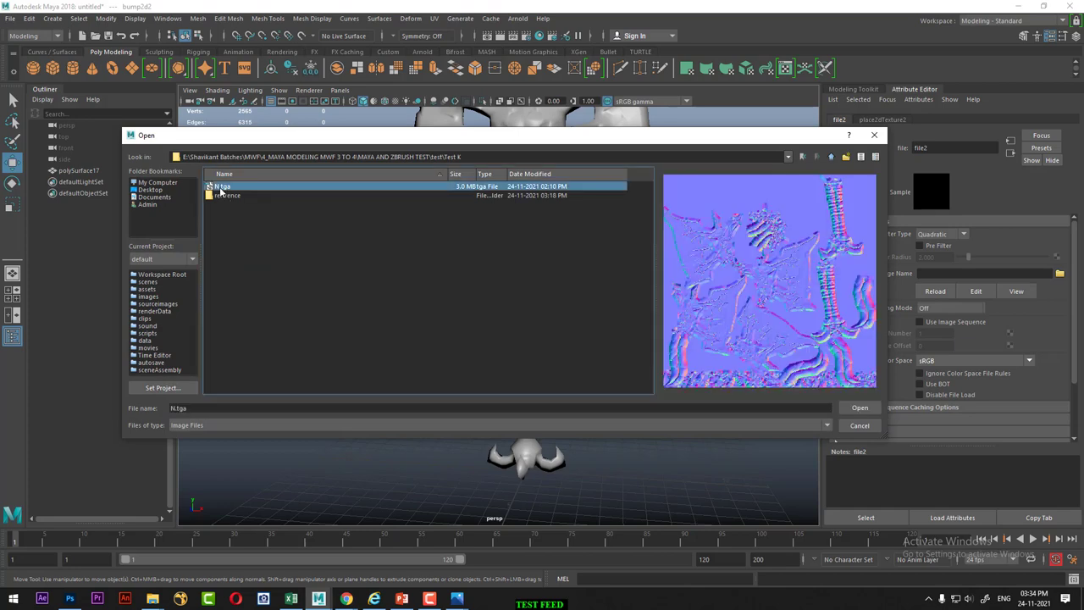
{"action": "double_click", "coordinate": [221, 188]}
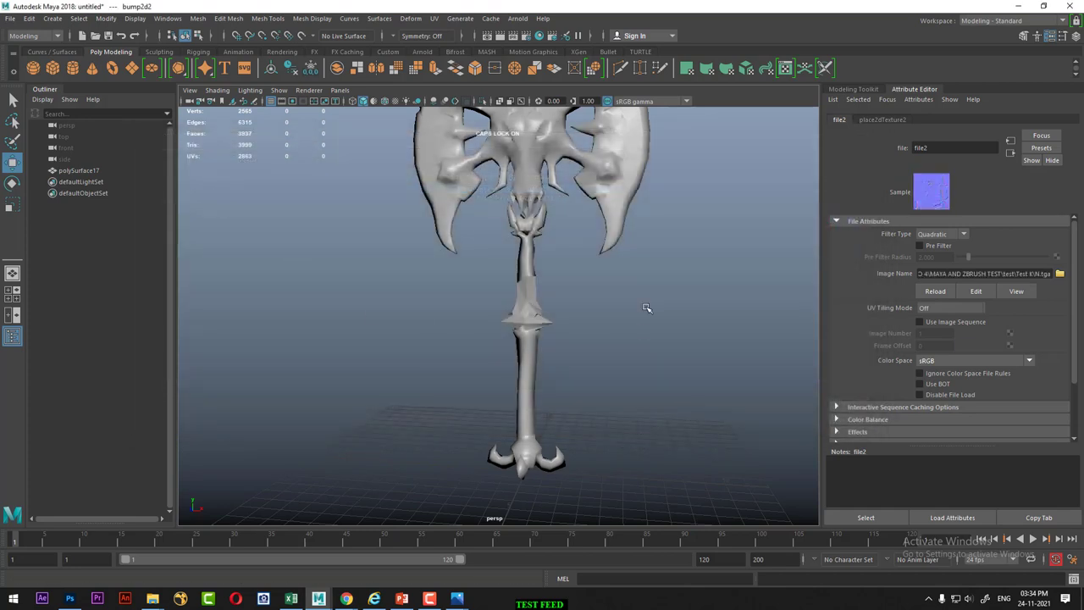
Show textures with 6, orbit to see the blade's normal detail, and reselect the axe
{"action": "key", "text": "6"}
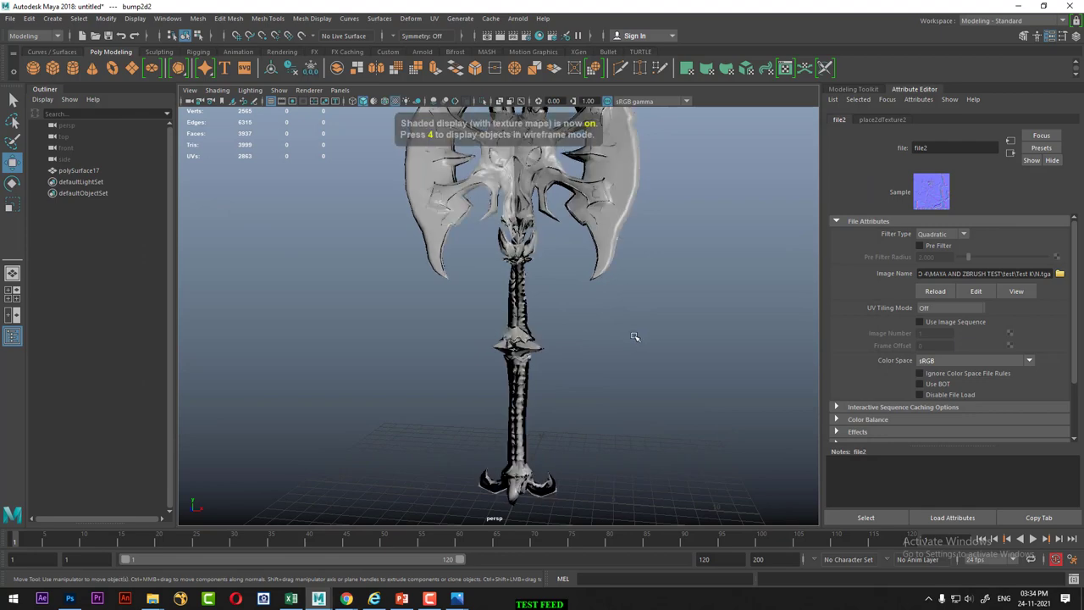
{"action": "scroll", "coordinate": [627, 322], "scroll_direction": "up", "scroll_amount": 5}
{"action": "mouse_move", "coordinate": [632, 344]}
{"action": "left_mouse_down", "text": "alt"}
{"action": "mouse_move", "coordinate": [574, 347]}
{"action": "mouse_move", "coordinate": [580, 303]}
{"action": "mouse_move", "coordinate": [327, 392]}
{"action": "mouse_move", "coordinate": [557, 347]}
{"action": "left_mouse_up", "text": "alt"}
{"action": "left_click", "coordinate": [581, 303]}
Preview the N.tga normal map from the Test K folder in the image viewer, then close it
{"action": "key", "text": "alt+Tab"}
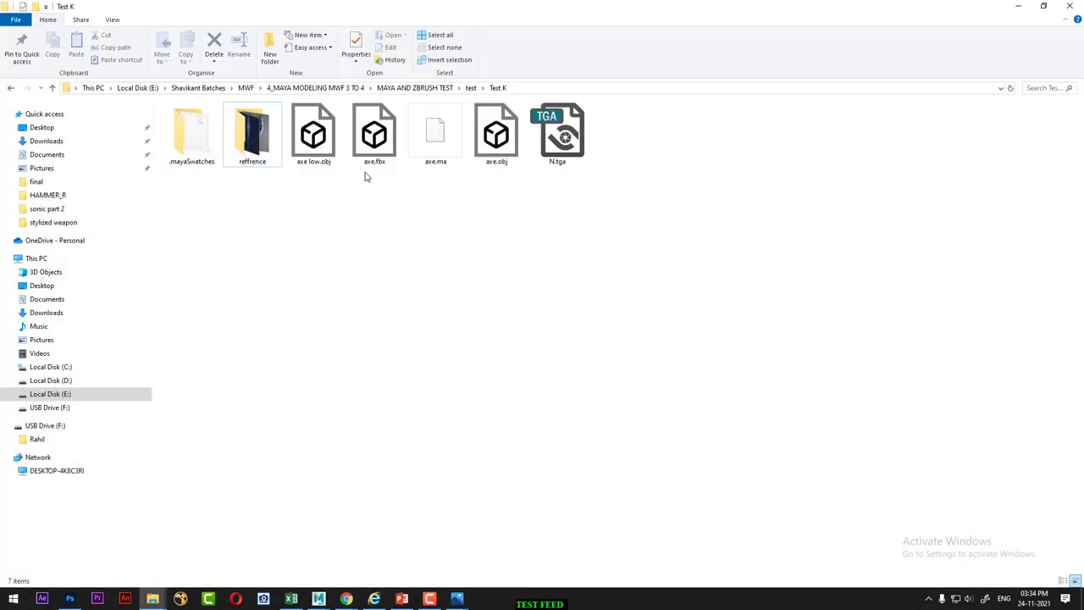
{"action": "double_click", "coordinate": [563, 159]}
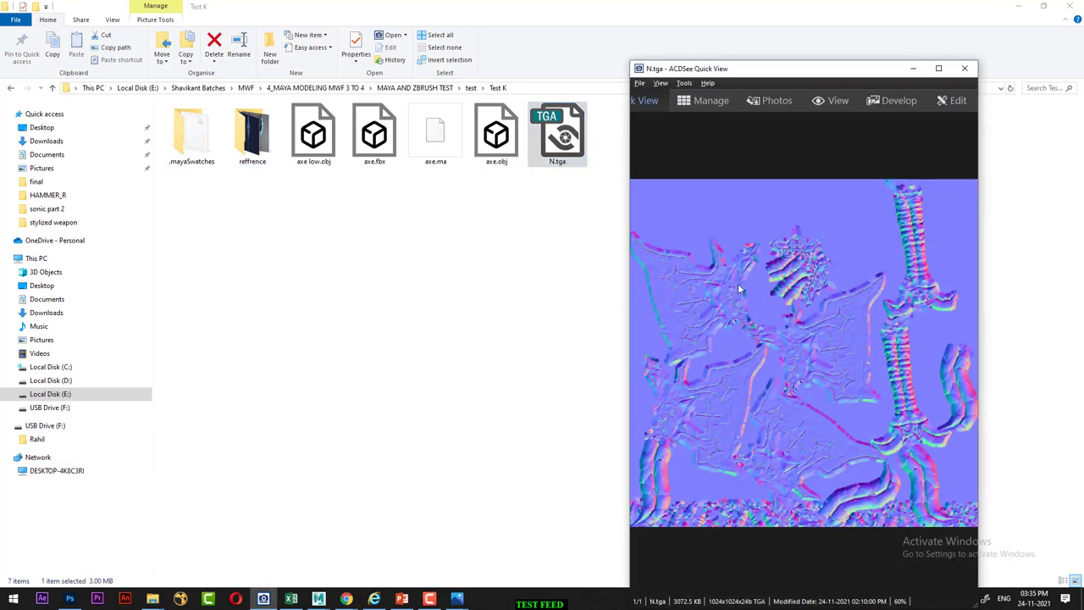
{"action": "left_click", "coordinate": [965, 69]}
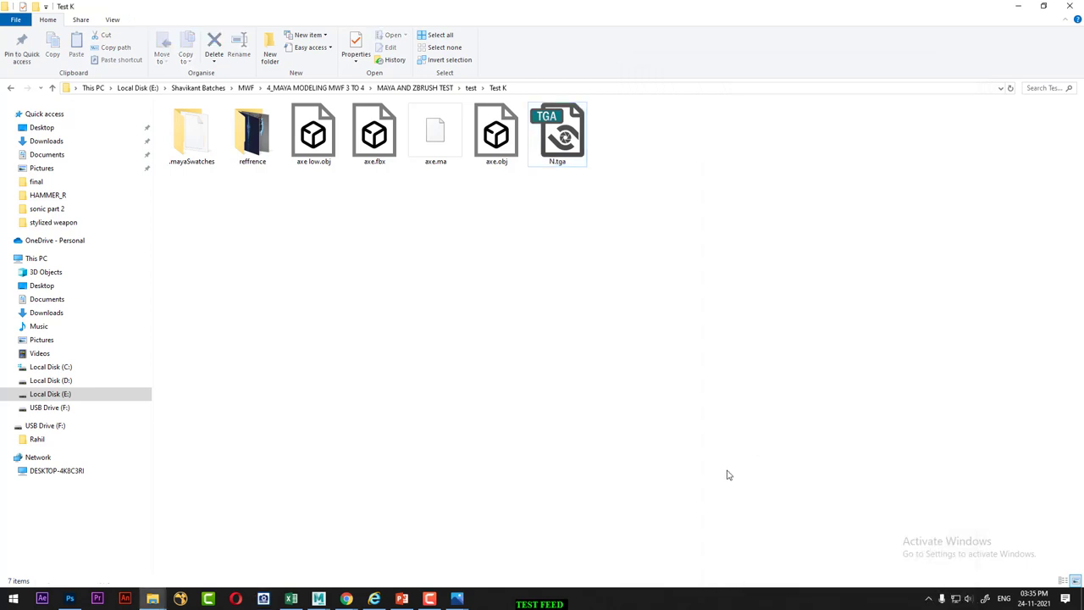
{"action": "mouse_move", "coordinate": [319, 599]}
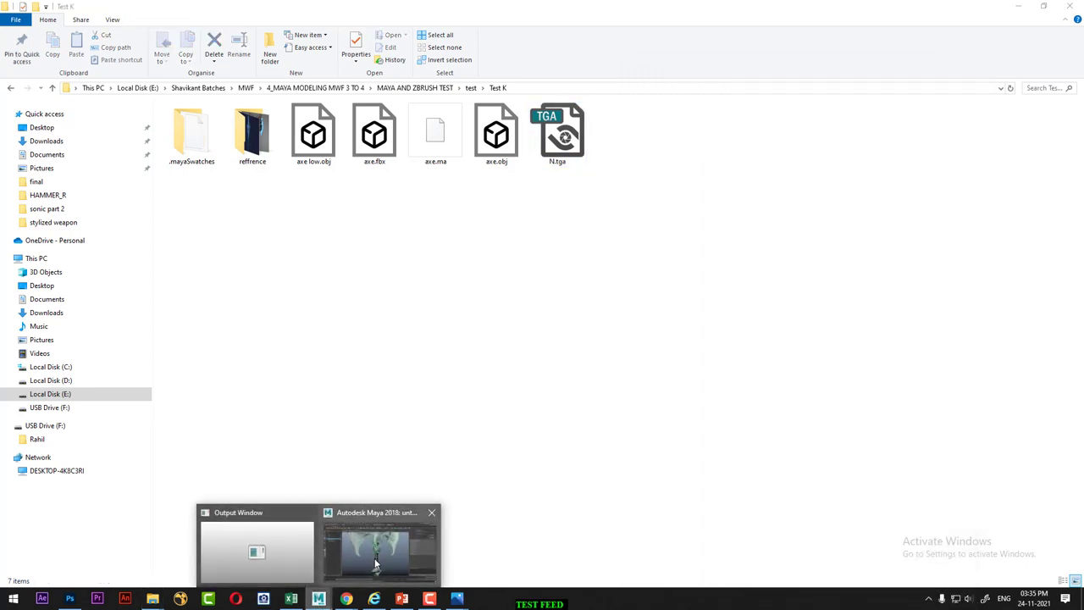
Back in Maya, select the skull axe and frame it in the viewport
{"action": "left_click", "coordinate": [378, 559]}
{"action": "left_click", "coordinate": [528, 346]}
{"action": "key", "text": "f"}
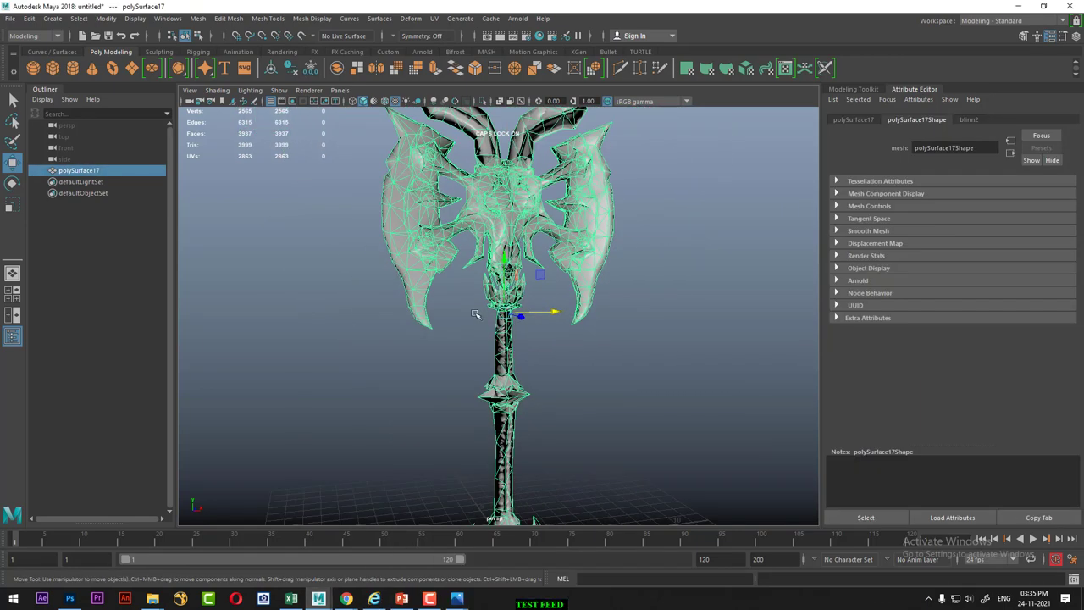
{"action": "scroll", "coordinate": [537, 322], "scroll_direction": "up", "scroll_amount": 2}
Check the Test K folder's full path in Explorer, then return to Maya's File menu
{"action": "key", "text": "alt+Tab"}
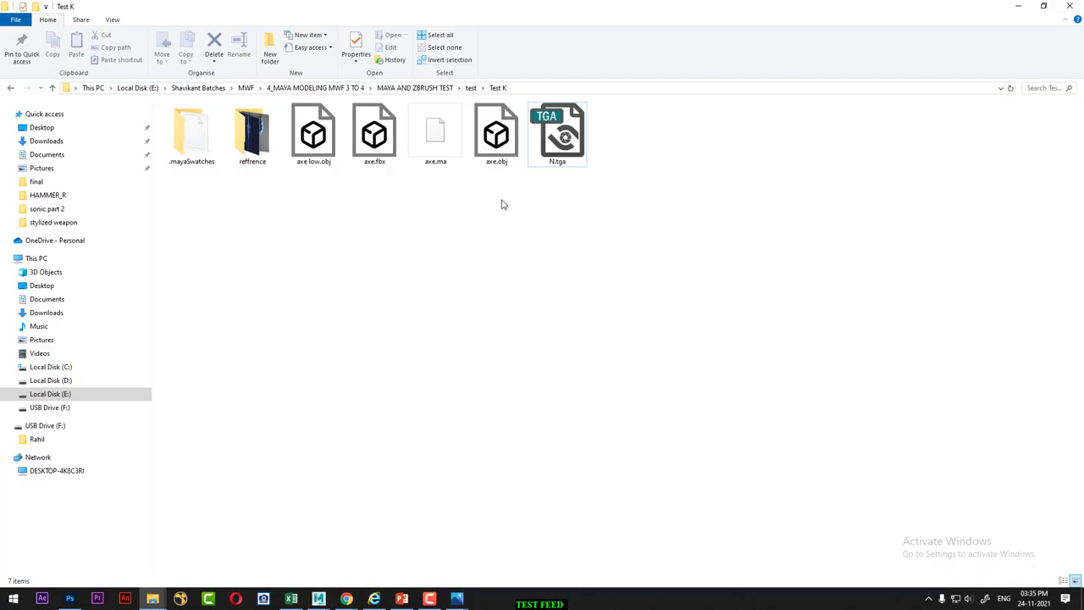
{"action": "left_click", "coordinate": [536, 87]}
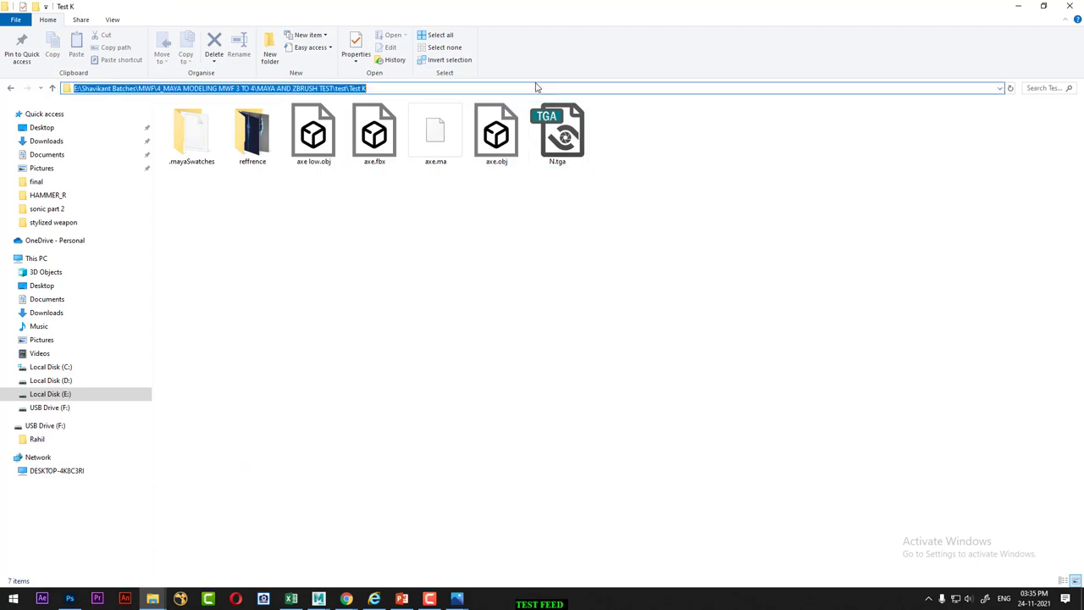
{"action": "left_click", "coordinate": [476, 380]}
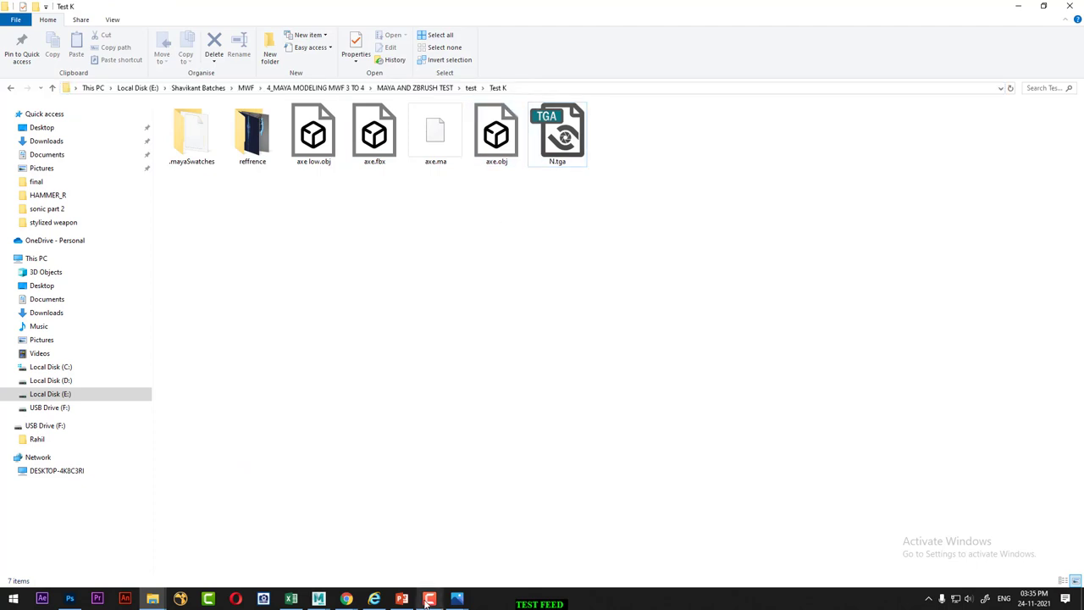
{"action": "mouse_move", "coordinate": [318, 599]}
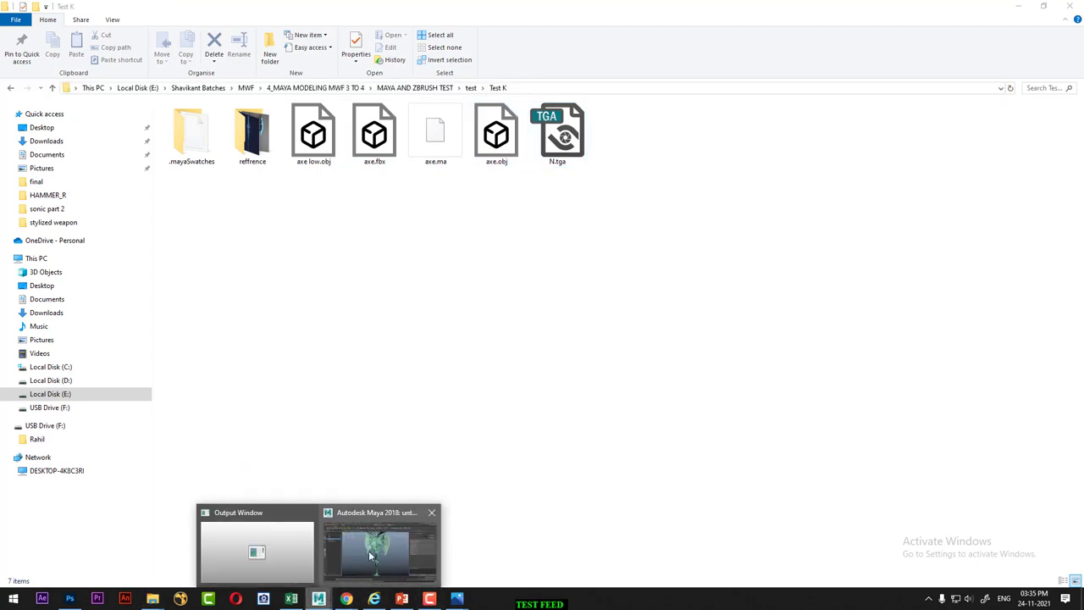
{"action": "left_click", "coordinate": [371, 546]}
{"action": "left_click", "coordinate": [11, 18]}
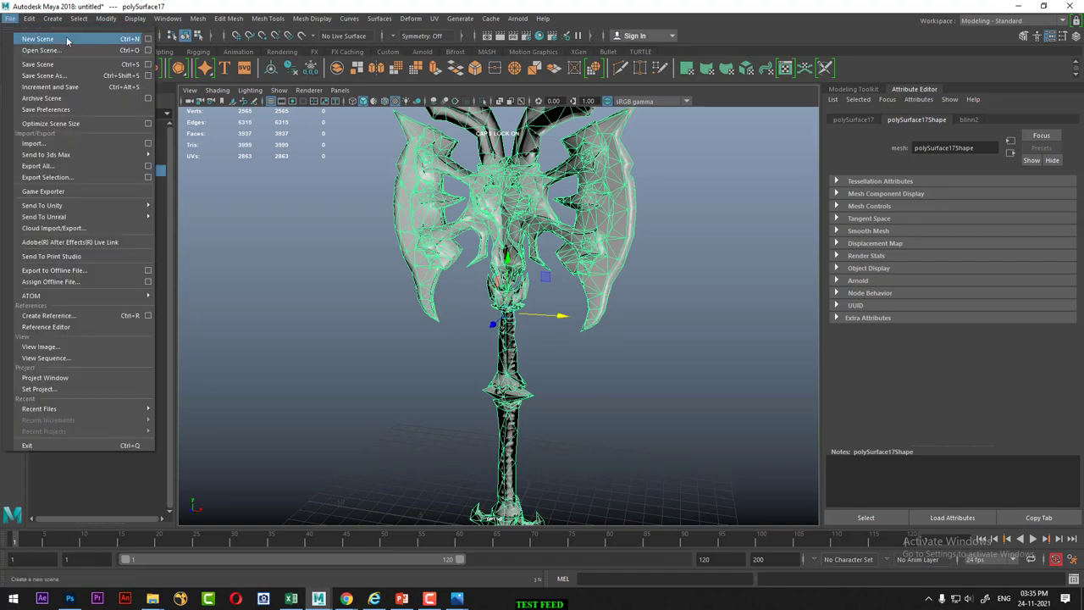
Start an empty scene, then open axe.ma without saving changes
{"action": "left_click", "coordinate": [34, 38]}
{"action": "left_click", "coordinate": [538, 302]}
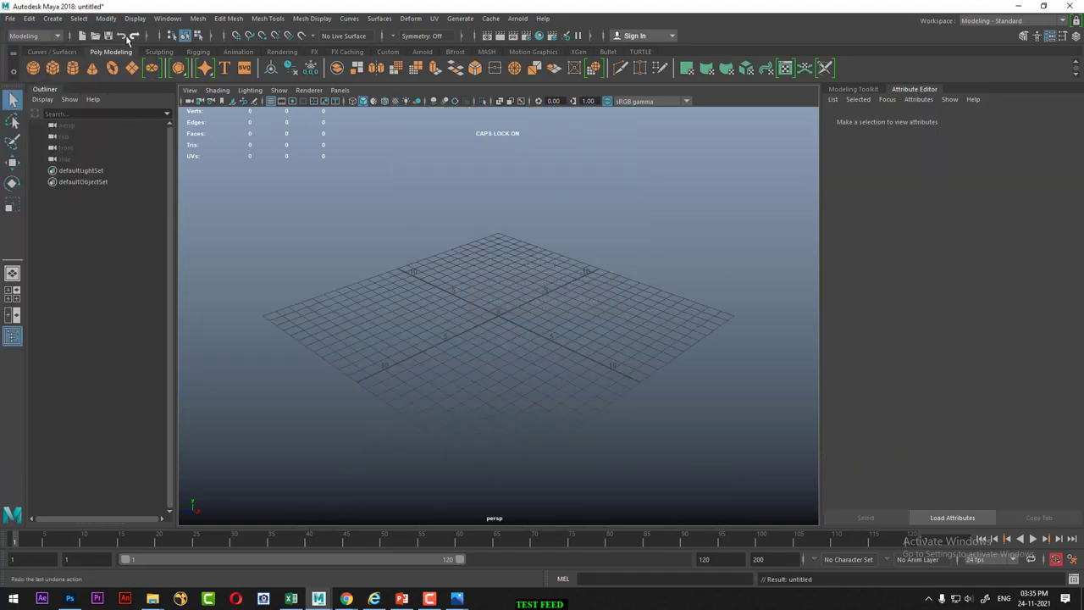
{"action": "left_click", "coordinate": [10, 17]}
{"action": "left_click", "coordinate": [59, 51]}
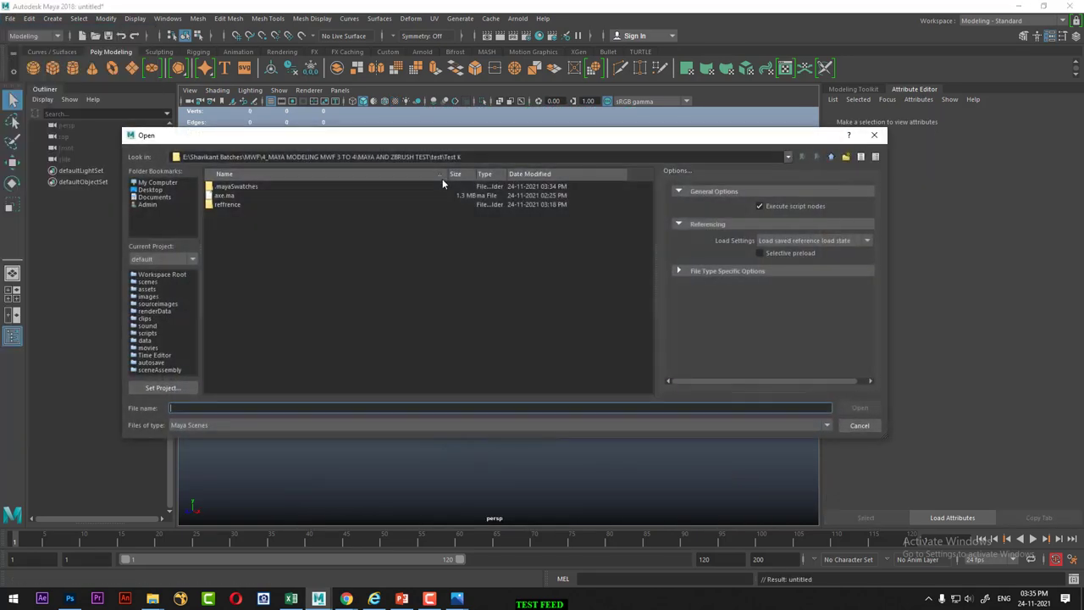
{"action": "left_click", "coordinate": [225, 196]}
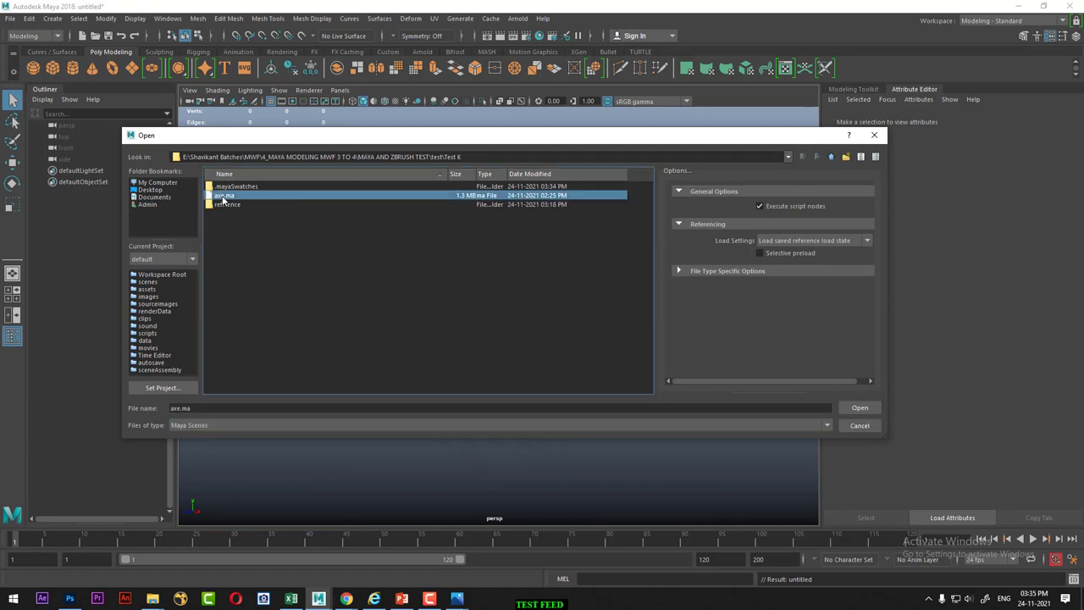
{"action": "left_click", "coordinate": [859, 408]}
{"action": "left_click", "coordinate": [543, 302]}
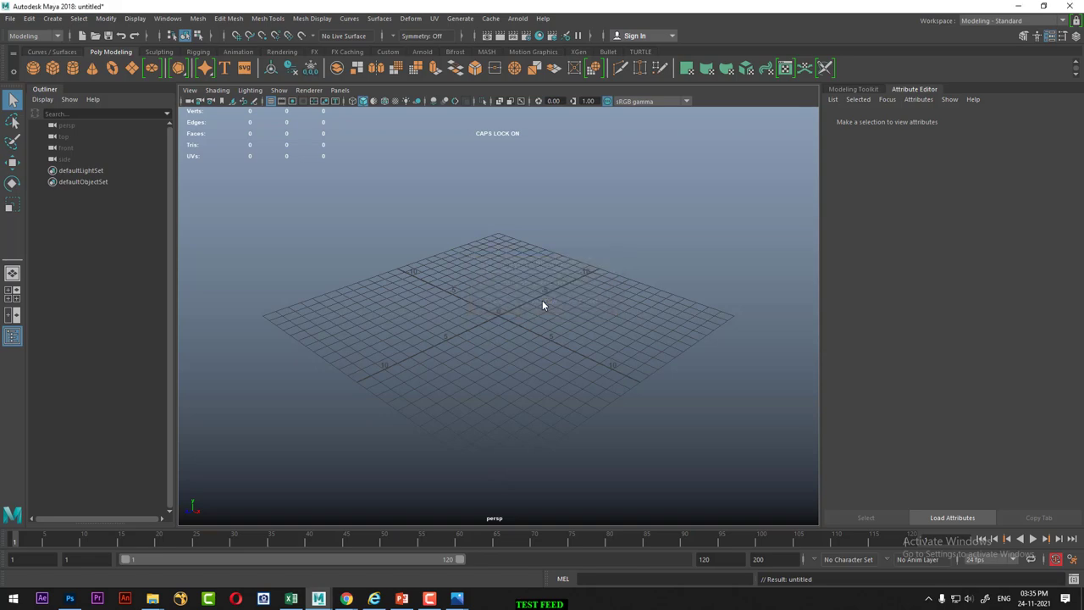
{"action": "left_click", "coordinate": [473, 290]}
Load N.tga as the file1 texture driving the axe material's bump mapping
{"action": "scroll", "coordinate": [466, 389], "scroll_direction": "up", "scroll_amount": 5}
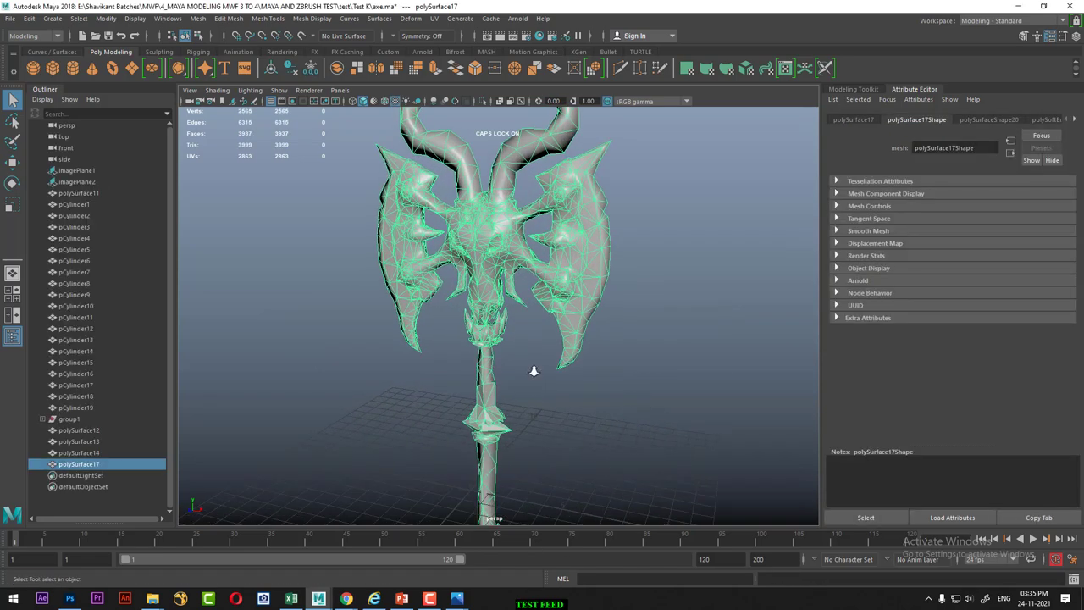
{"action": "scroll", "coordinate": [535, 370], "scroll_direction": "down", "scroll_amount": 3}
{"action": "mouse_move", "coordinate": [535, 370]}
{"action": "left_mouse_down", "text": "alt"}
{"action": "mouse_move", "coordinate": [560, 256]}
{"action": "mouse_move", "coordinate": [481, 178]}
{"action": "left_mouse_up", "text": "alt"}
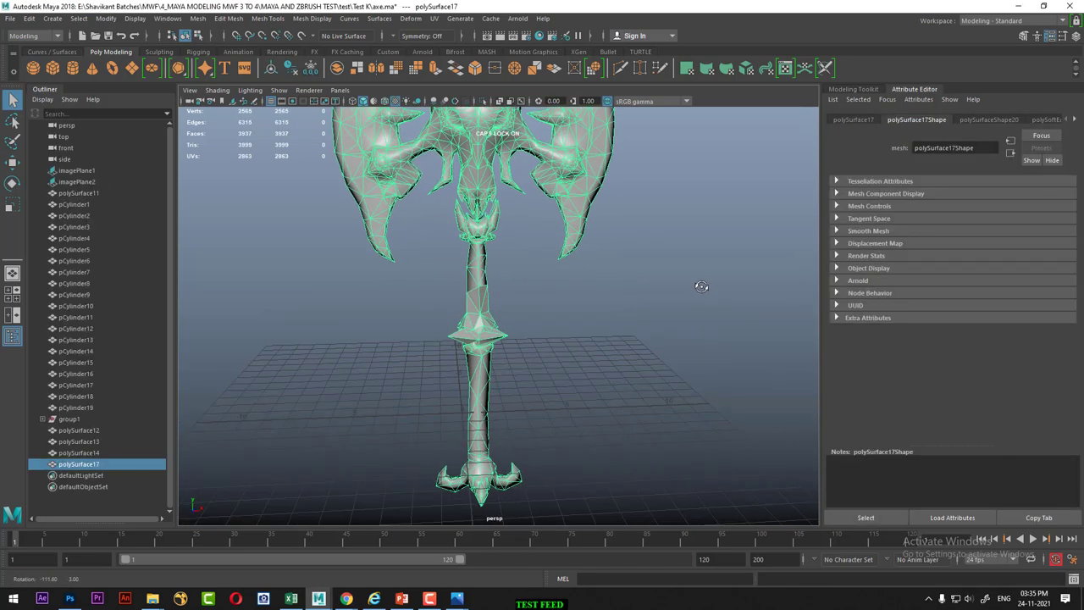
{"action": "right_click_drag", "start_coordinate": [478, 168], "coordinate": [513, 453]}
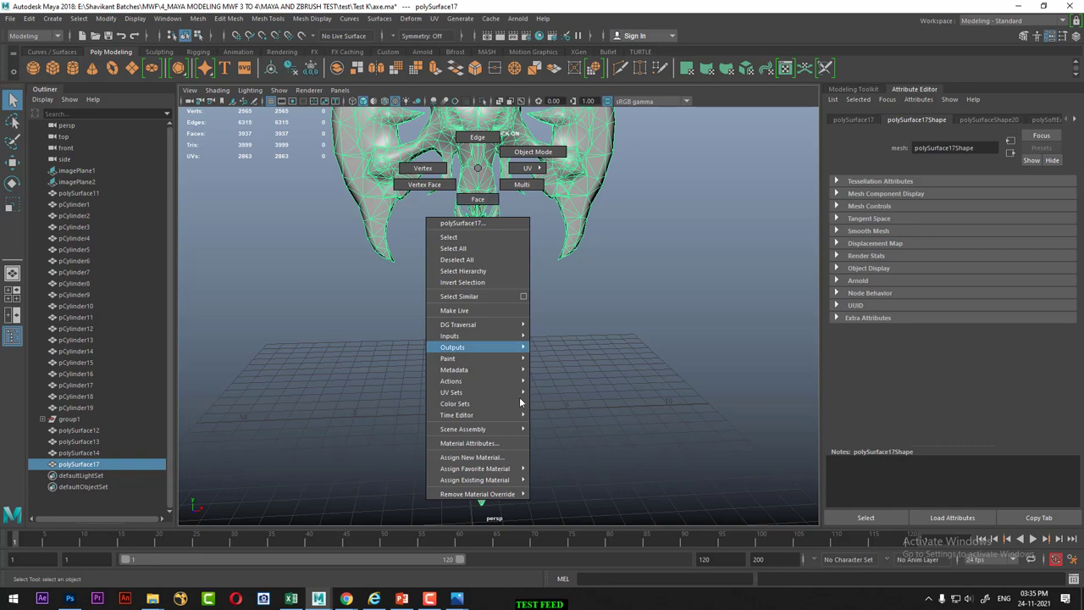
{"action": "left_click", "coordinate": [494, 443]}
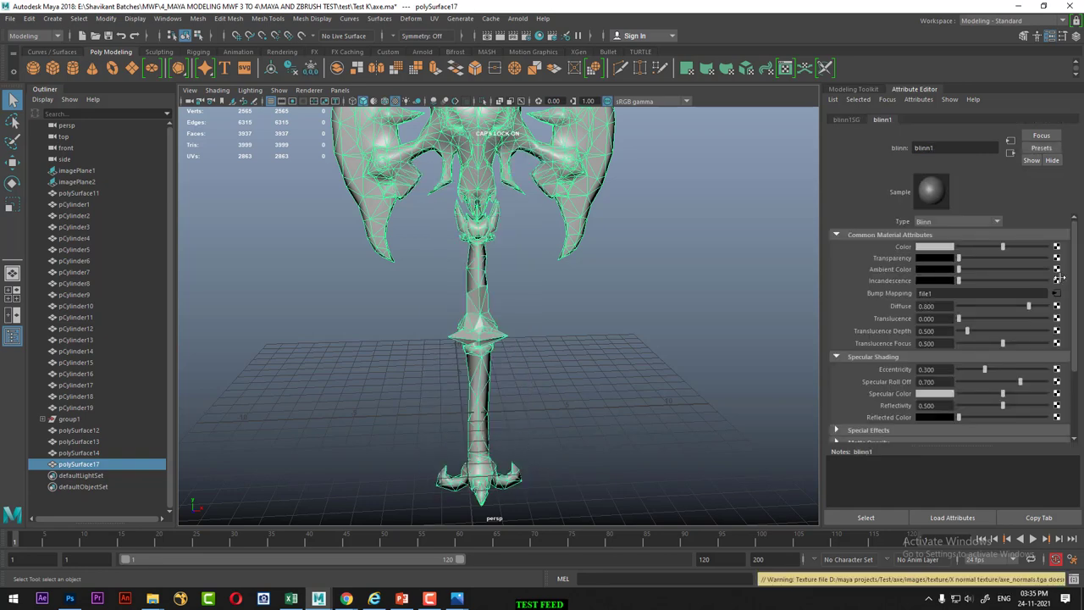
{"action": "left_click", "coordinate": [1058, 292]}
{"action": "left_click", "coordinate": [1059, 275]}
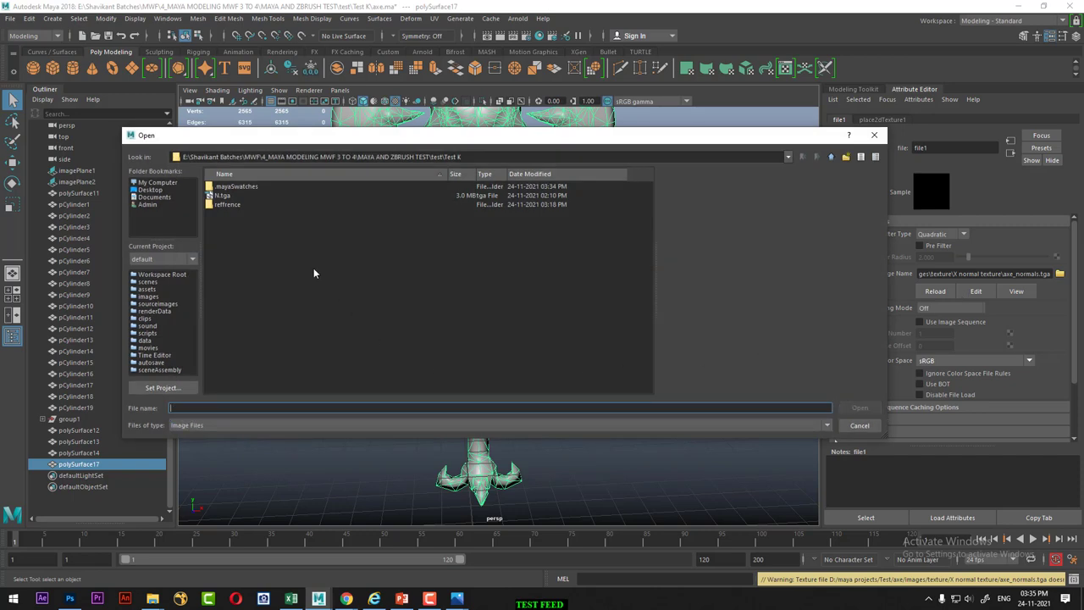
{"action": "double_click", "coordinate": [225, 197]}
Inspect the bump-mapped shading on the axe from a closer frontal view
{"action": "left_click", "coordinate": [564, 296]}
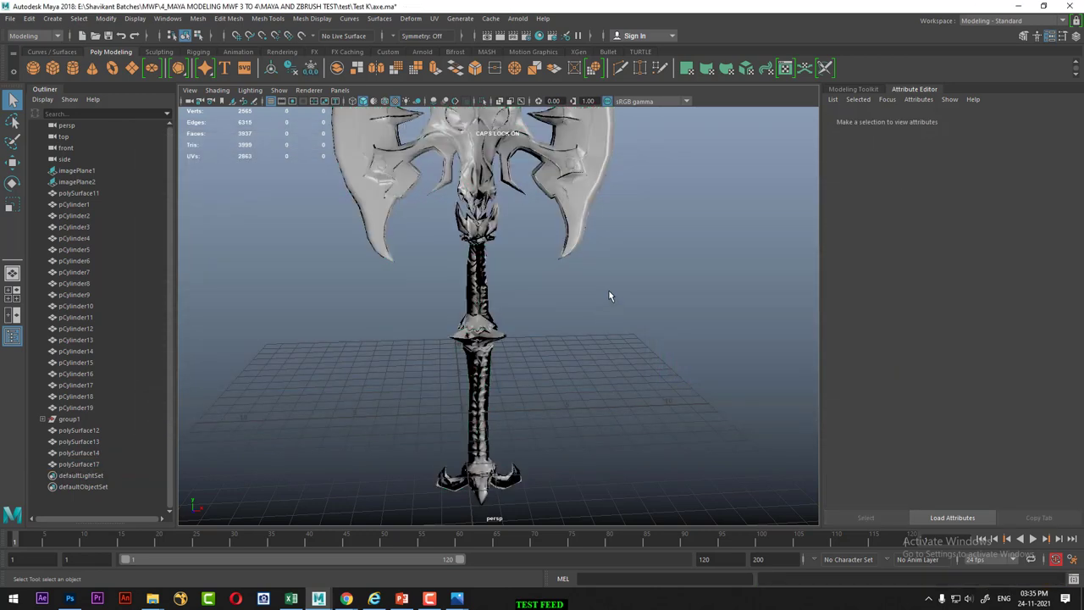
{"action": "scroll", "coordinate": [585, 305], "scroll_direction": "up", "scroll_amount": 3}
{"action": "mouse_move", "coordinate": [563, 322]}
{"action": "left_mouse_down", "text": "alt"}
{"action": "mouse_move", "coordinate": [637, 344]}
{"action": "mouse_move", "coordinate": [520, 301]}
{"action": "mouse_move", "coordinate": [487, 333]}
{"action": "mouse_move", "coordinate": [510, 269]}
{"action": "mouse_move", "coordinate": [719, 315]}
{"action": "left_mouse_up", "text": "alt"}
{"action": "scroll", "coordinate": [519, 301], "scroll_direction": "up", "scroll_amount": 4}
{"action": "left_click", "coordinate": [487, 333]}
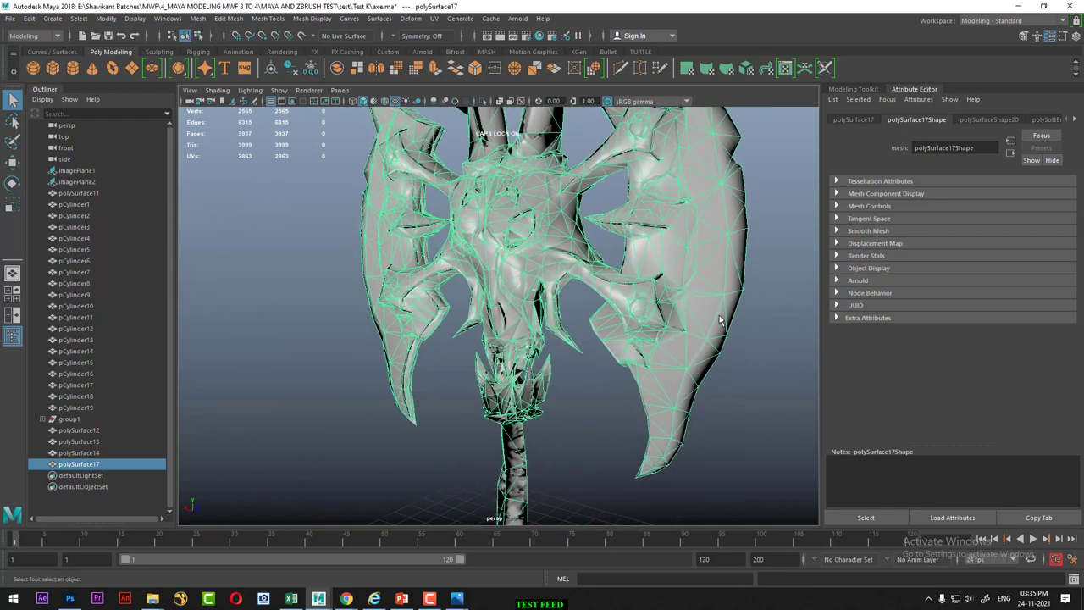
{"action": "left_click", "coordinate": [722, 433]}
{"action": "mouse_move", "coordinate": [554, 415]}
{"action": "left_mouse_down", "text": "alt"}
{"action": "mouse_move", "coordinate": [585, 406]}
{"action": "mouse_move", "coordinate": [593, 416]}
{"action": "mouse_move", "coordinate": [501, 262]}
{"action": "left_mouse_up", "text": "alt"}
Apply Soften Edge to all of the axe mesh's edges and reselect the whole axe
{"action": "left_click", "coordinate": [500, 262]}
{"action": "mouse_move", "coordinate": [424, 232]}
{"action": "right_mouse_down", "text": "shift"}
{"action": "mouse_move", "coordinate": [517, 220]}
{"action": "mouse_move", "coordinate": [535, 240]}
{"action": "right_mouse_up", "text": "shift"}
{"action": "left_click", "coordinate": [736, 407]}
{"action": "scroll", "coordinate": [507, 335], "scroll_direction": "down", "scroll_amount": 5}
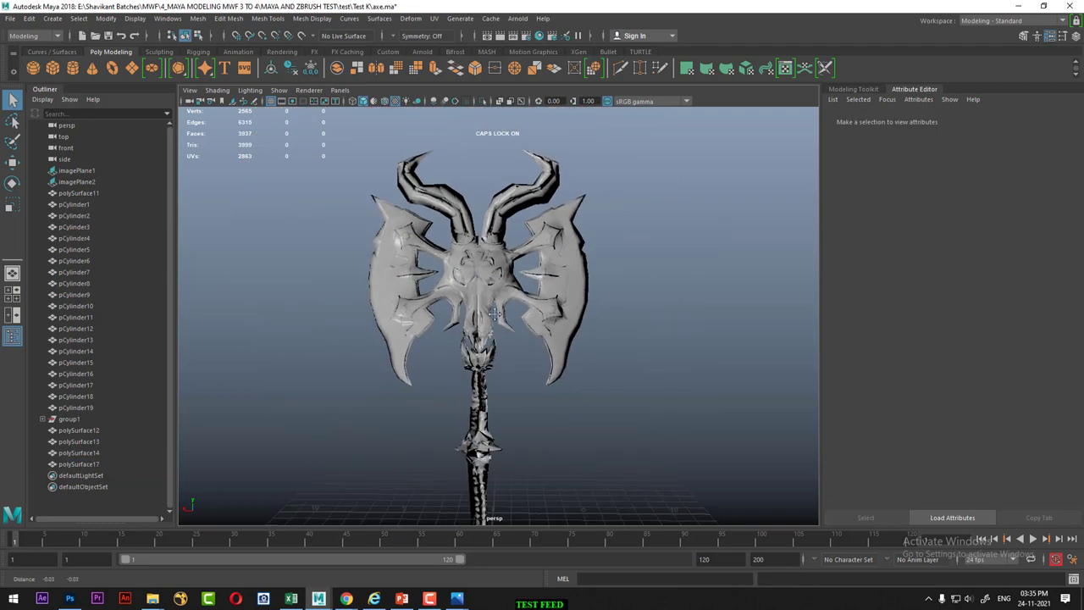
{"action": "scroll", "coordinate": [507, 335], "scroll_direction": "up", "scroll_amount": 5}
{"action": "mouse_move", "coordinate": [506, 334]}
{"action": "left_mouse_down", "text": "alt"}
{"action": "mouse_move", "coordinate": [508, 302]}
{"action": "mouse_move", "coordinate": [479, 319]}
{"action": "mouse_move", "coordinate": [517, 296]}
{"action": "mouse_move", "coordinate": [465, 240]}
{"action": "left_mouse_up", "text": "alt"}
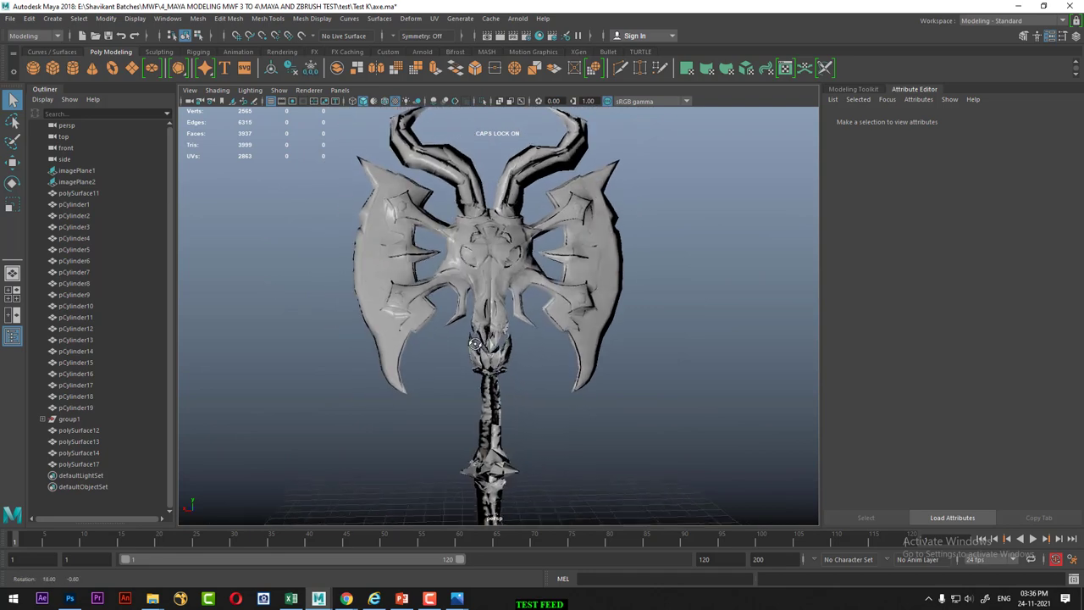
{"action": "left_click_drag", "start_coordinate": [654, 201], "coordinate": [254, 354]}
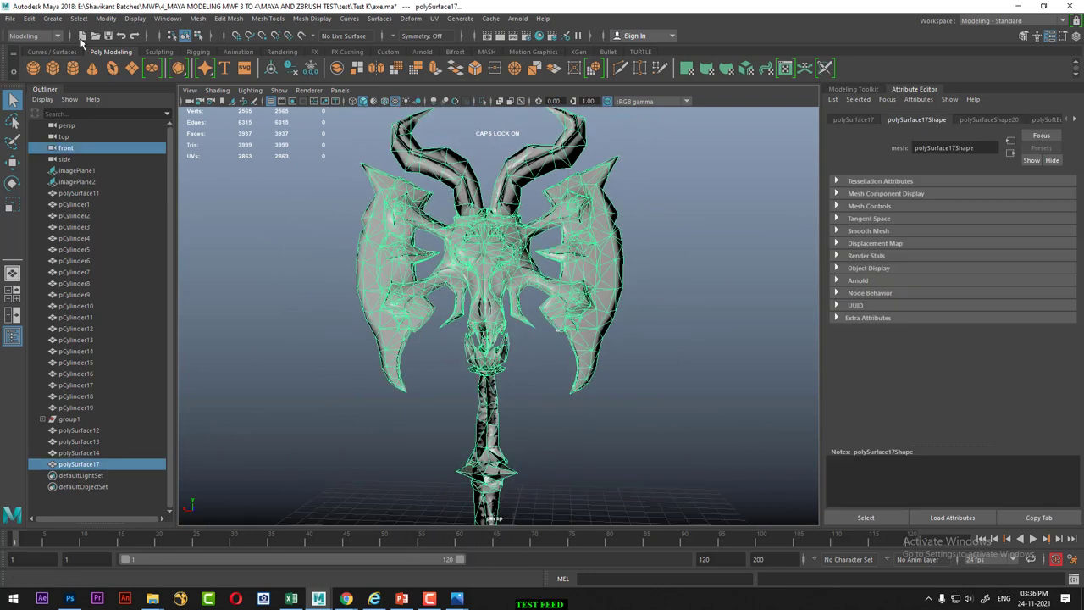
Start a new scene without saving the axe, dismissing the Open Scene dialog
{"action": "left_click", "coordinate": [10, 18]}
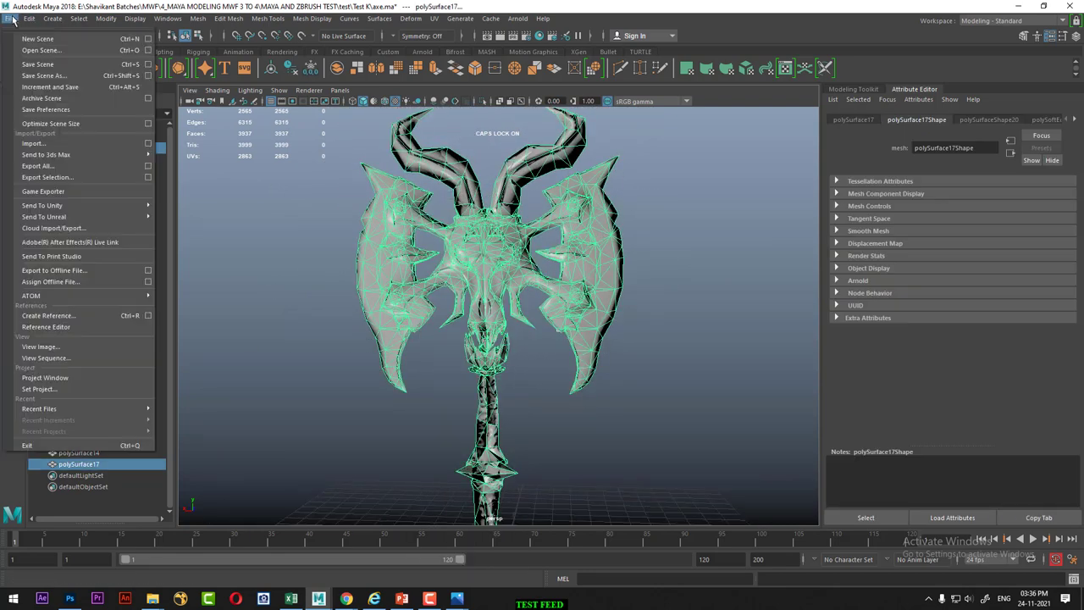
{"action": "left_click", "coordinate": [34, 39]}
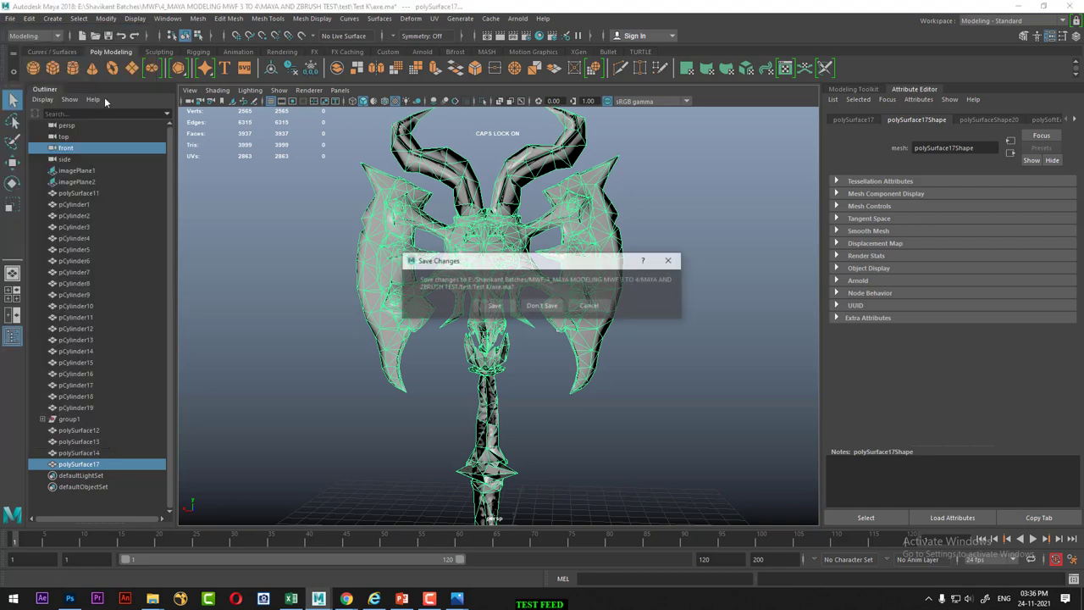
{"action": "left_click", "coordinate": [533, 310]}
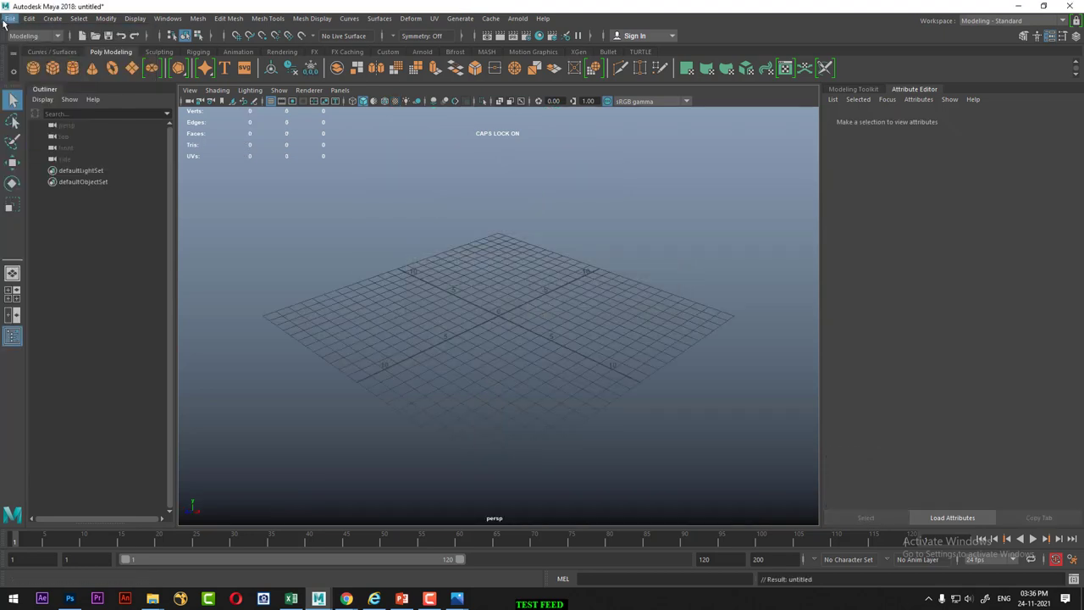
{"action": "left_click", "coordinate": [10, 18]}
{"action": "left_click", "coordinate": [36, 50]}
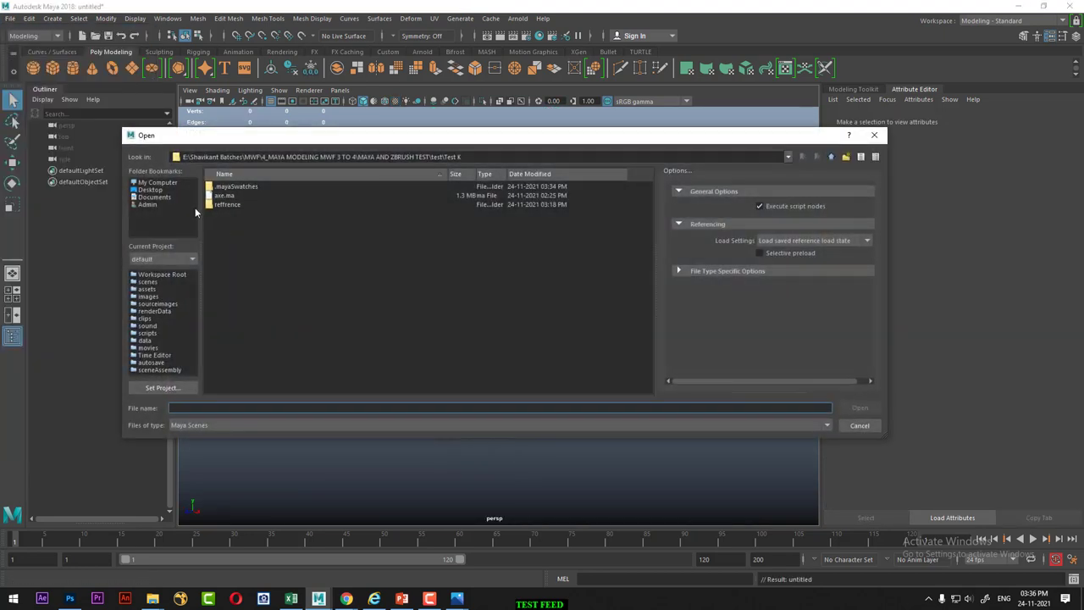
{"action": "left_click", "coordinate": [876, 429]}
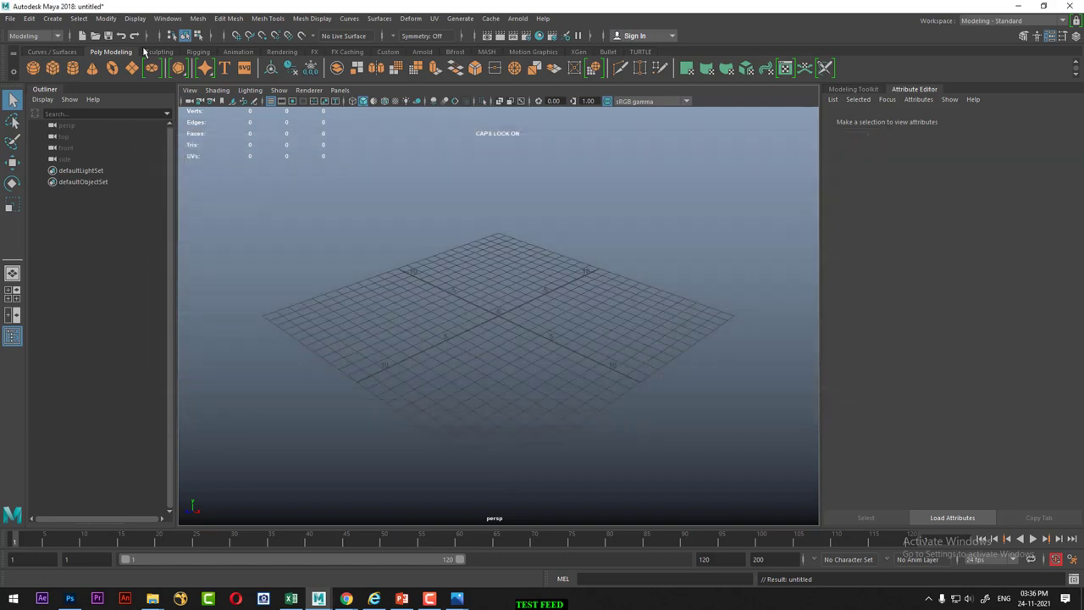
Import the high-poly axe.obj into the empty scene
{"action": "left_click", "coordinate": [10, 18]}
{"action": "left_click", "coordinate": [38, 144]}
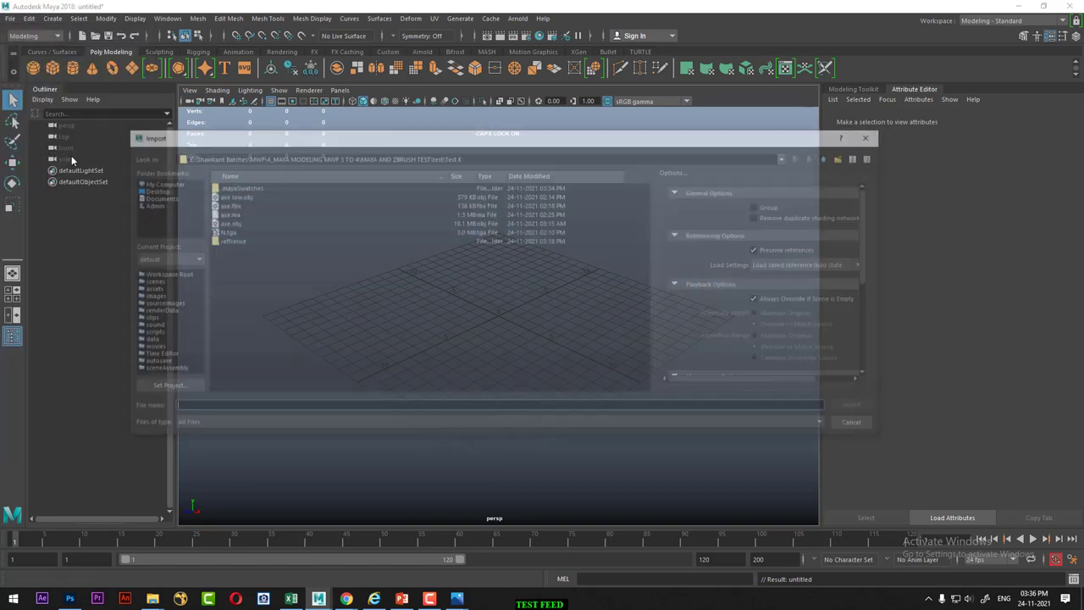
{"action": "left_click", "coordinate": [227, 222]}
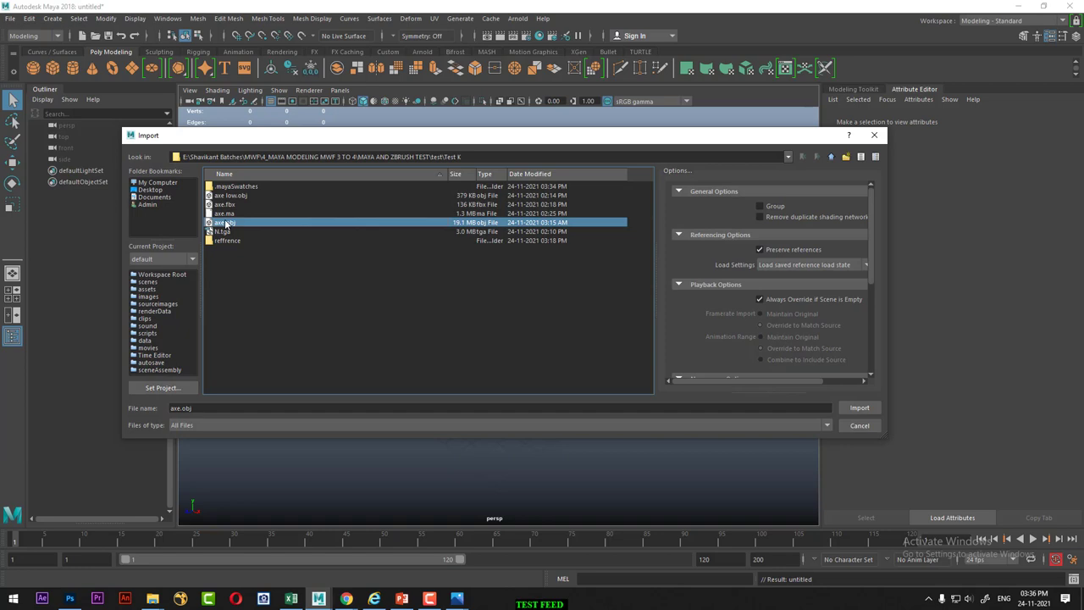
{"action": "double_click", "coordinate": [227, 223]}
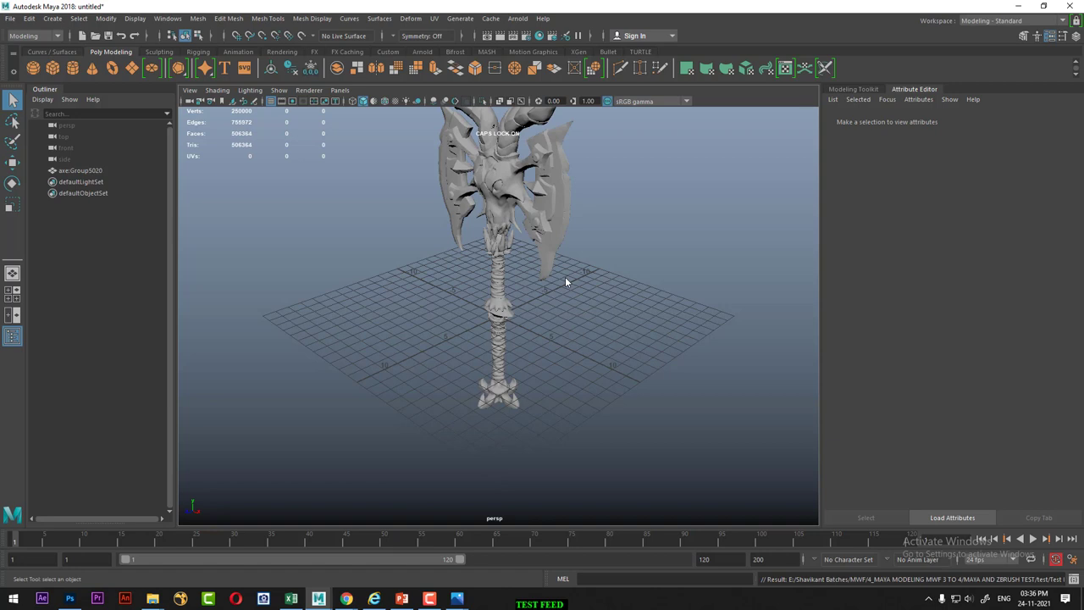
Pull back to see the whole imported axe and orbit to a lower angle
{"action": "right_click_drag", "start_coordinate": [557, 295], "coordinate": [455, 273], "text": "alt"}
{"action": "left_click_drag", "start_coordinate": [455, 273], "coordinate": [476, 265], "text": "alt"}
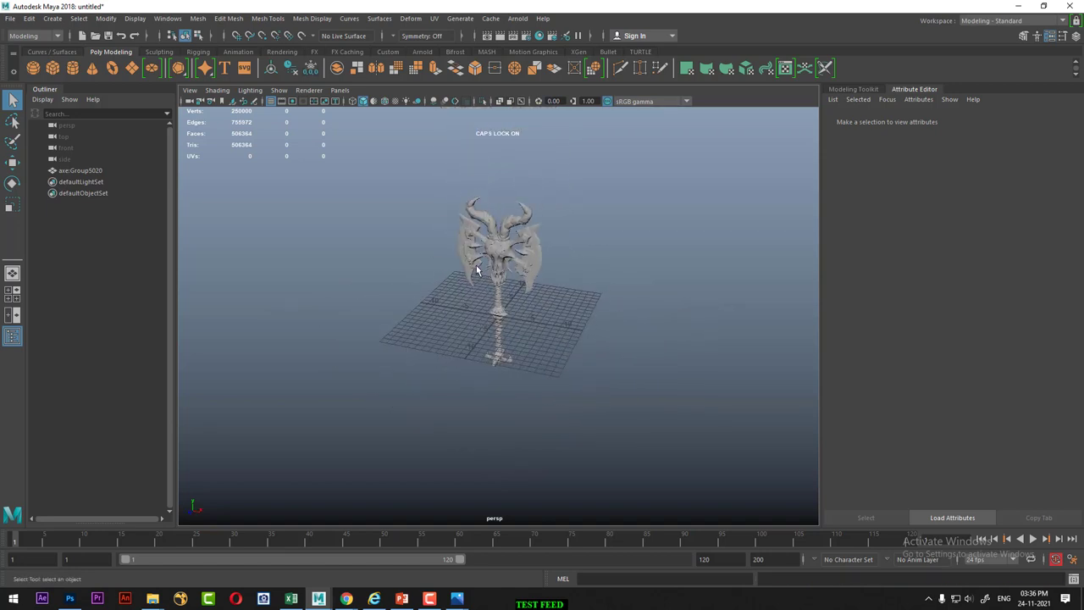
{"action": "scroll", "coordinate": [466, 271], "scroll_direction": "up", "scroll_amount": 2}
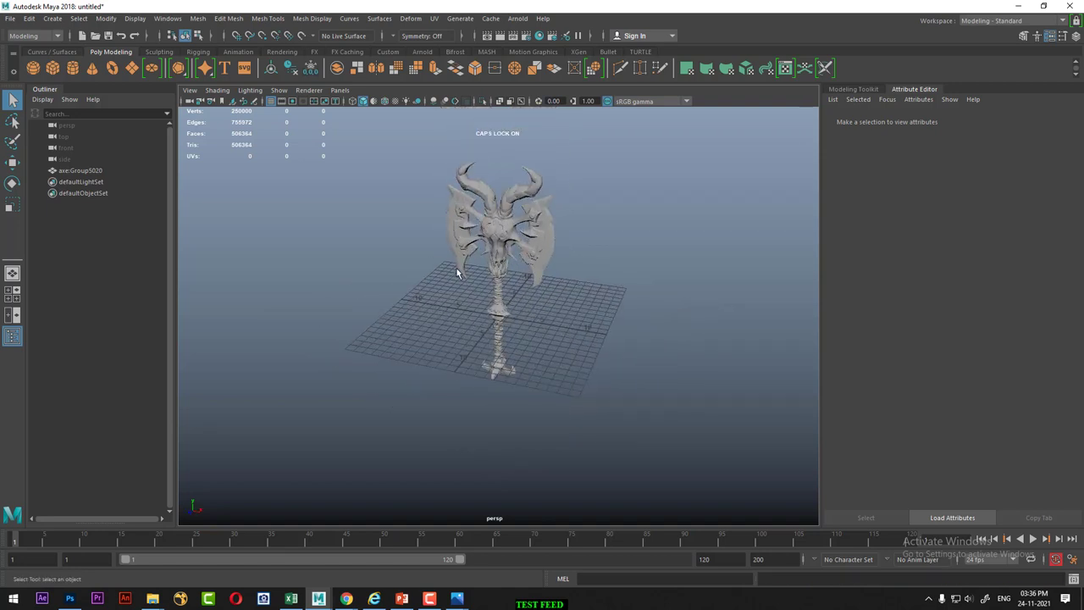
{"action": "left_click", "coordinate": [467, 204]}
{"action": "scroll", "coordinate": [585, 353], "scroll_direction": "up", "scroll_amount": 3}
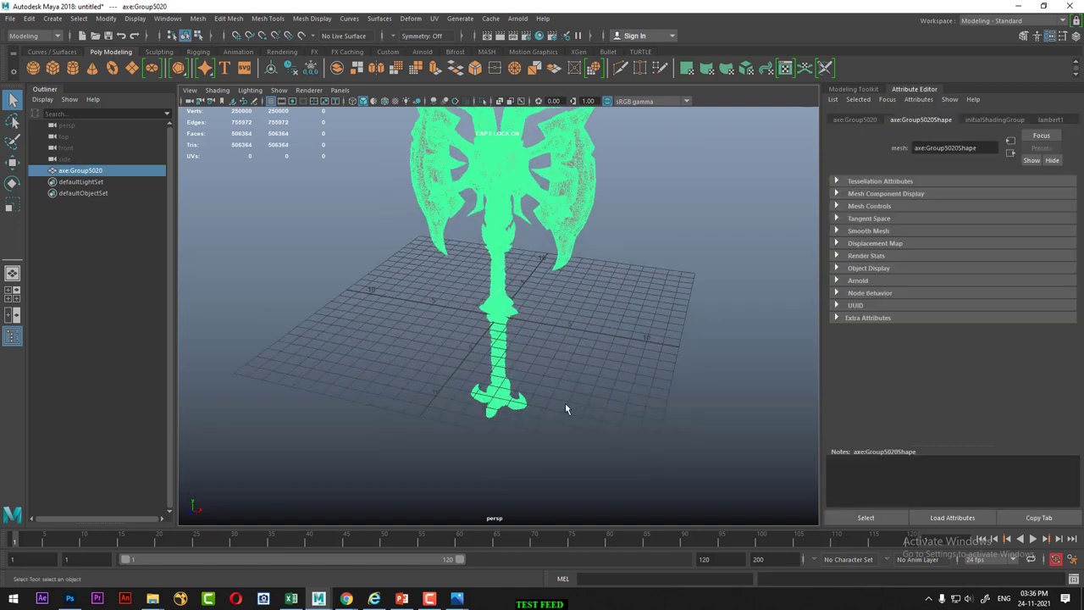
{"action": "key", "text": "w"}
{"action": "left_click", "coordinate": [633, 309]}
{"action": "left_click_drag", "start_coordinate": [634, 314], "coordinate": [631, 389], "text": "alt"}
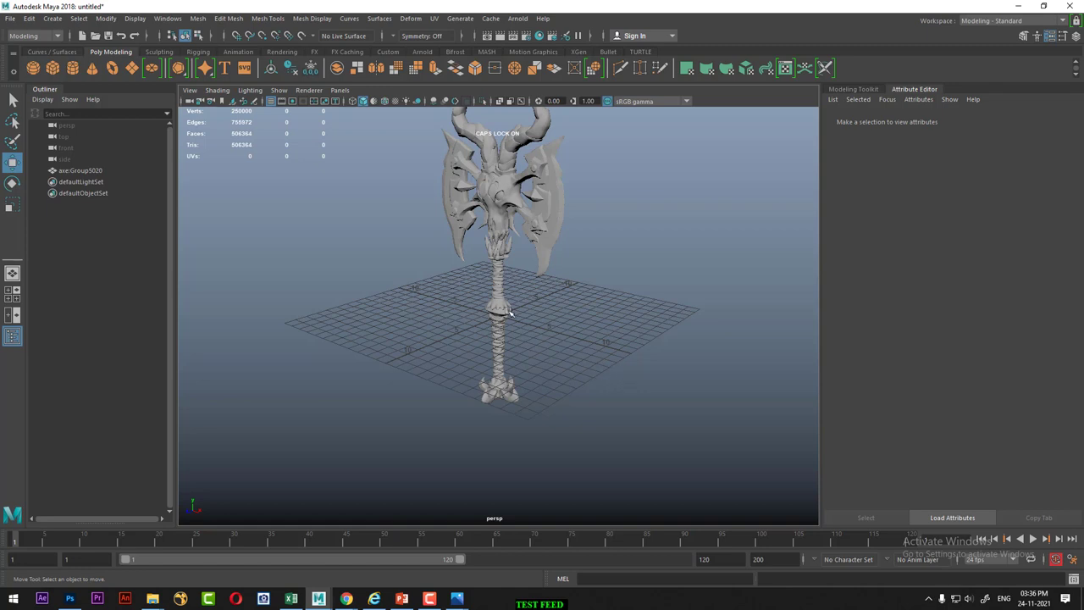
Orbit and zoom closer around the axe, selecting and deselecting it
{"action": "left_click_drag", "start_coordinate": [508, 312], "coordinate": [560, 247], "text": "alt"}
{"action": "left_click_drag", "start_coordinate": [588, 176], "coordinate": [399, 514]}
{"action": "scroll", "coordinate": [476, 386], "scroll_direction": "up", "scroll_amount": 2}
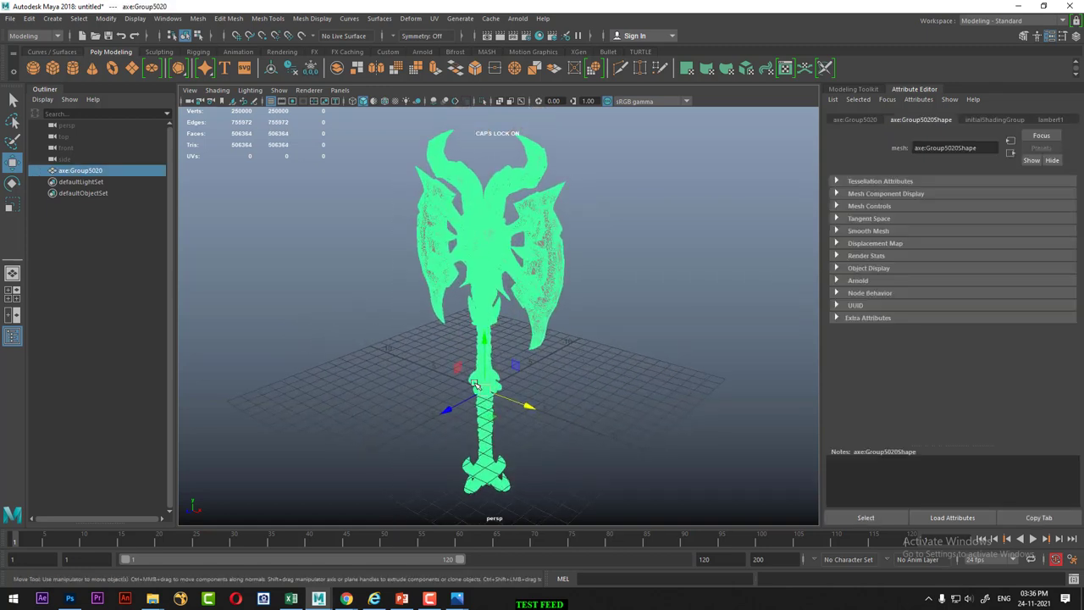
{"action": "scroll", "coordinate": [481, 345], "scroll_direction": "up", "scroll_amount": 2}
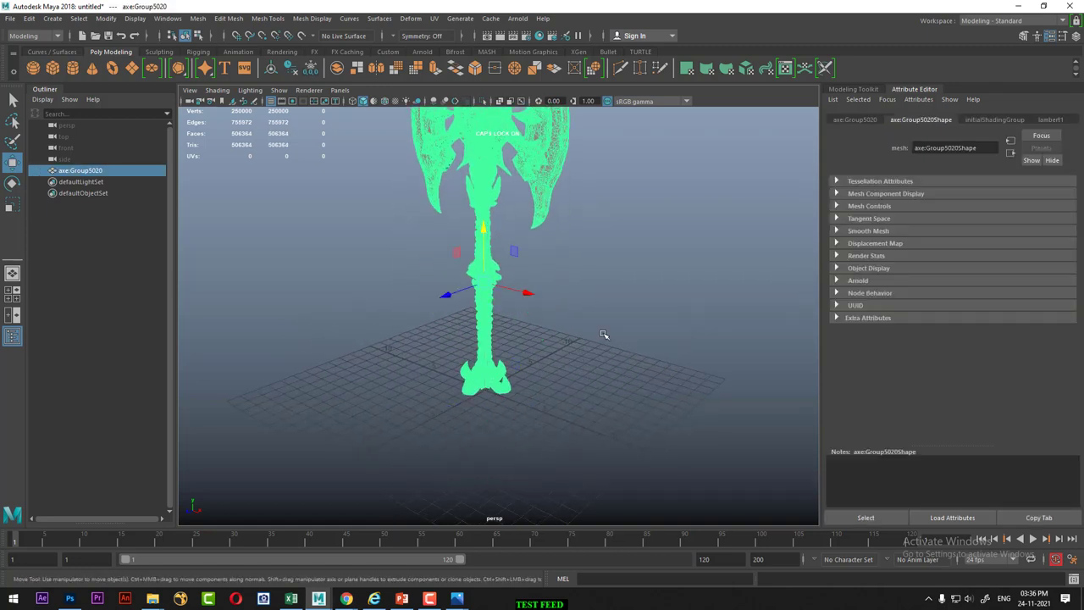
{"action": "left_click", "coordinate": [578, 457]}
{"action": "scroll", "coordinate": [578, 457], "scroll_direction": "up", "scroll_amount": 2}
{"action": "mouse_move", "coordinate": [579, 457]}
{"action": "left_mouse_down", "text": "alt"}
{"action": "mouse_move", "coordinate": [584, 350]}
{"action": "mouse_move", "coordinate": [614, 395]}
{"action": "mouse_move", "coordinate": [600, 394]}
{"action": "mouse_move", "coordinate": [676, 385]}
{"action": "mouse_move", "coordinate": [646, 392]}
{"action": "left_mouse_up", "text": "alt"}
{"action": "scroll", "coordinate": [646, 392], "scroll_direction": "down", "scroll_amount": 3}
{"action": "scroll", "coordinate": [533, 405], "scroll_direction": "up", "scroll_amount": 2}
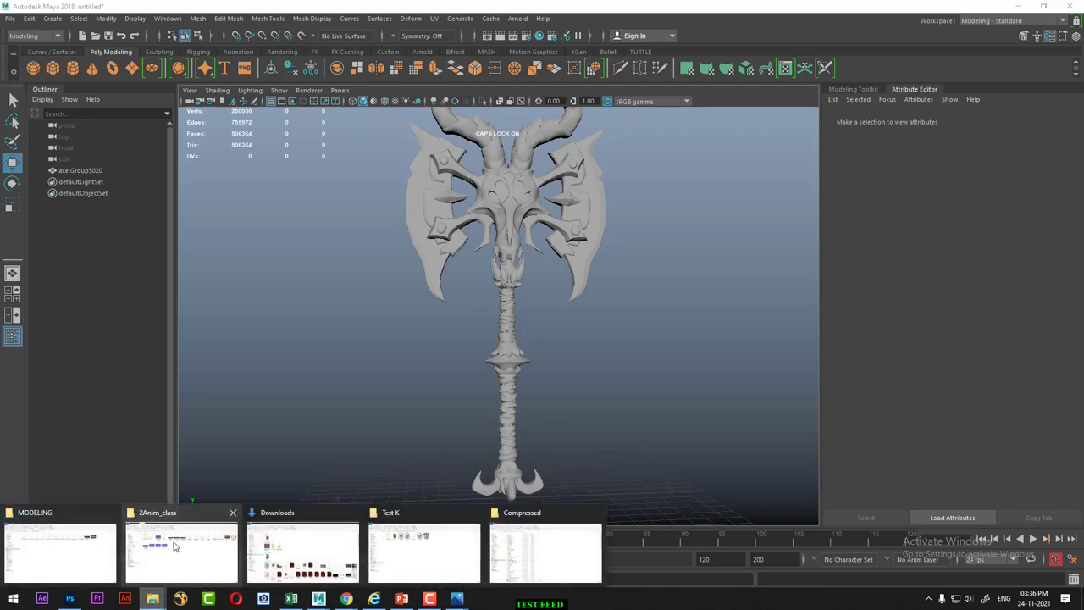
{"action": "mouse_move", "coordinate": [152, 599]}
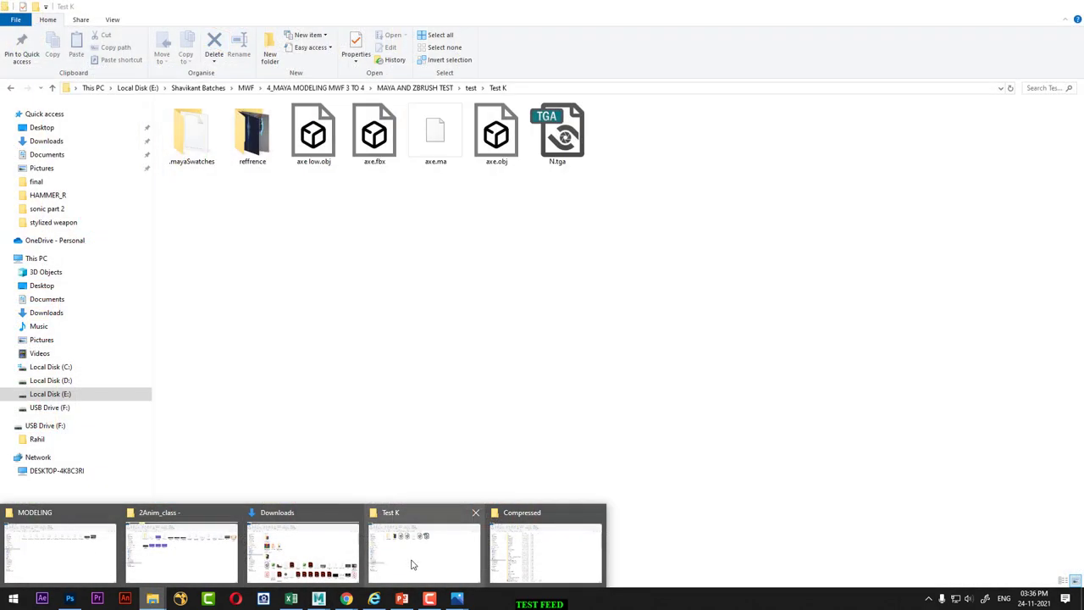
Open front.jpg from the refference folder in the quick image viewer
{"action": "left_click", "coordinate": [413, 564]}
{"action": "double_click", "coordinate": [247, 161]}
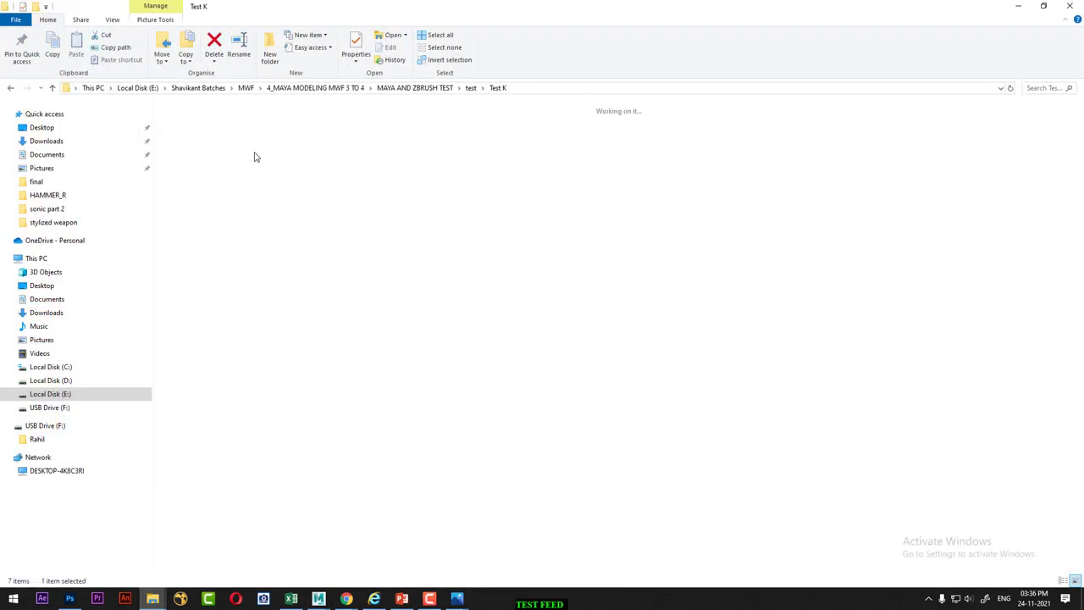
{"action": "left_click", "coordinate": [245, 136]}
{"action": "right_click", "coordinate": [246, 138]}
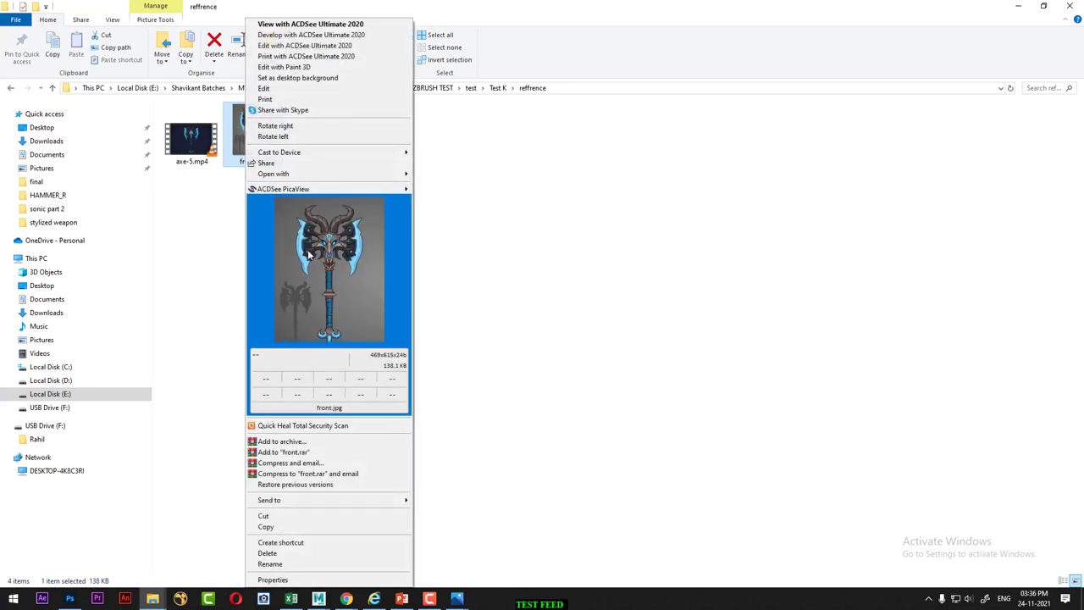
{"action": "left_click", "coordinate": [346, 279]}
Minimize Explorer and move the camera in face-on to the axe head
{"action": "left_click", "coordinate": [1021, 7]}
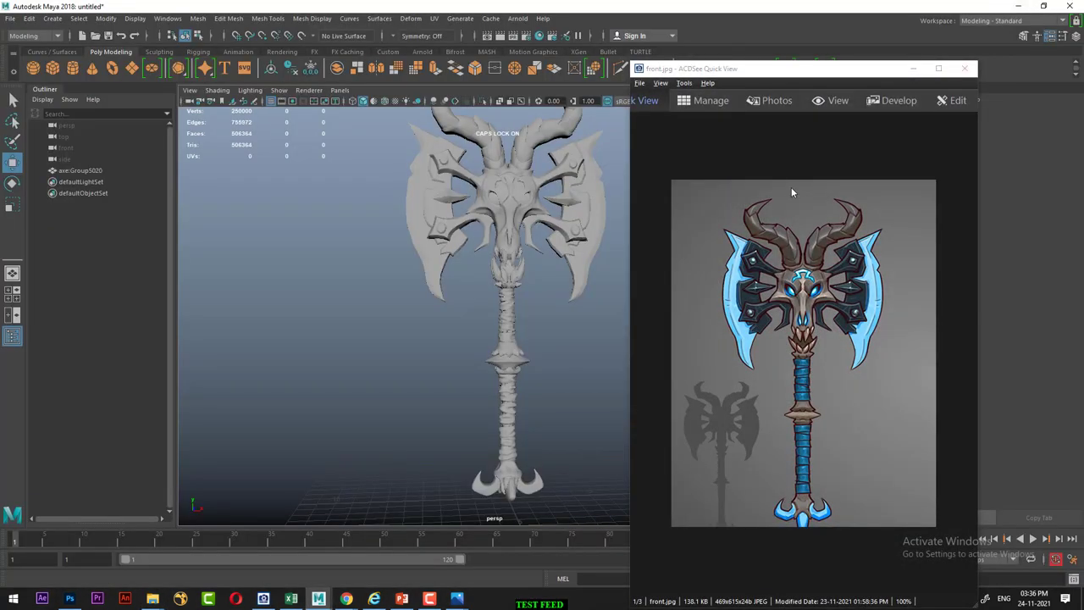
{"action": "left_click_drag", "start_coordinate": [527, 240], "coordinate": [522, 286], "text": "alt"}
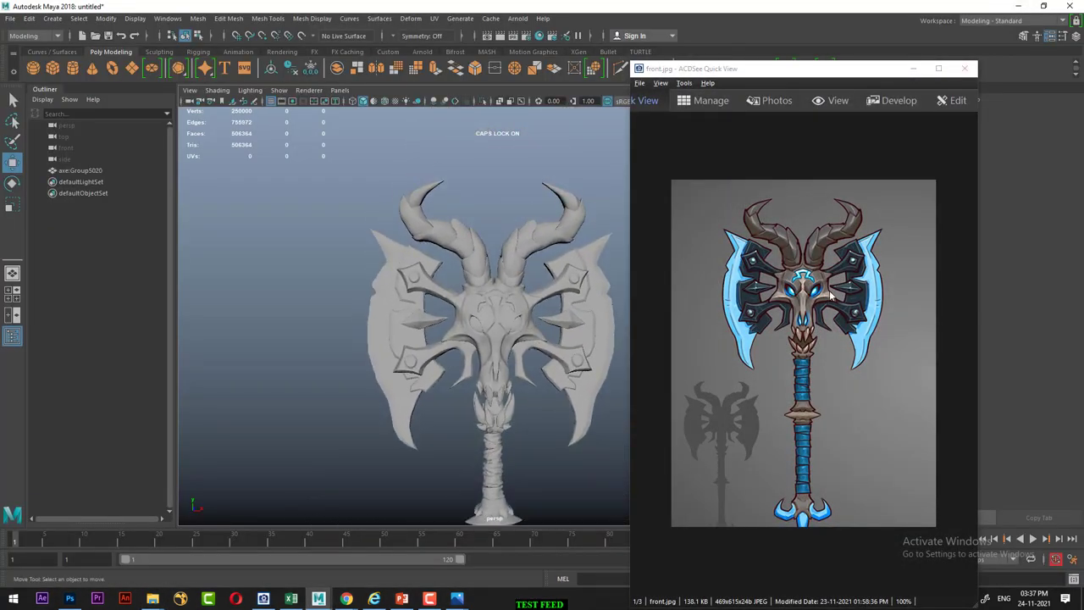
{"action": "scroll", "coordinate": [831, 294], "scroll_direction": "up", "scroll_amount": 2}
{"action": "right_click_drag", "start_coordinate": [424, 283], "coordinate": [447, 347], "text": "alt"}
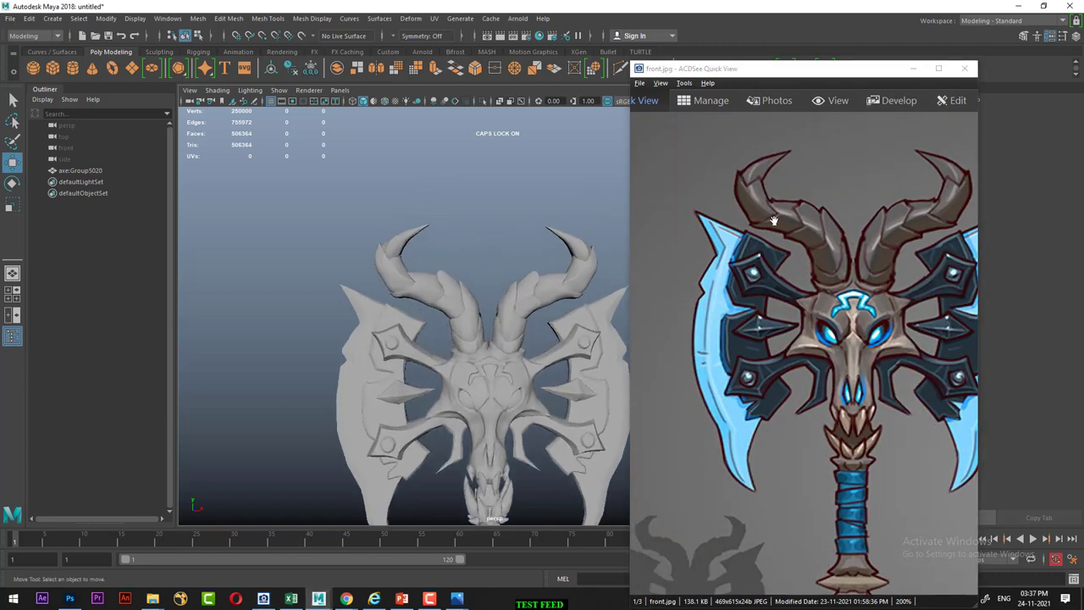
{"action": "scroll", "coordinate": [502, 318], "scroll_direction": "up", "scroll_amount": 3}
{"action": "scroll", "coordinate": [435, 387], "scroll_direction": "up", "scroll_amount": 3}
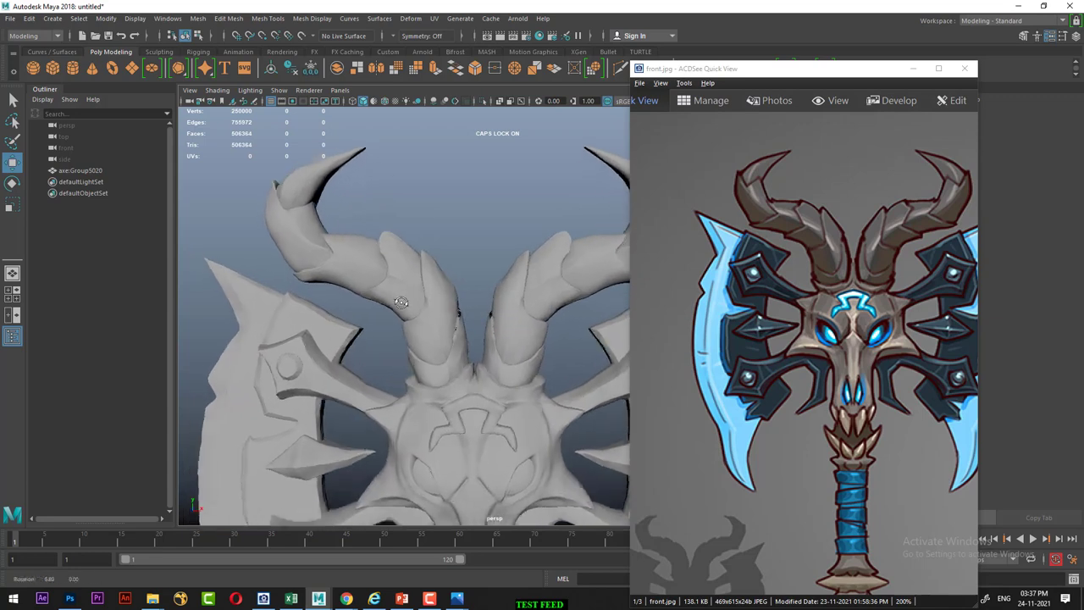
{"action": "scroll", "coordinate": [391, 296], "scroll_direction": "up", "scroll_amount": 3}
{"action": "left_click", "coordinate": [372, 260]}
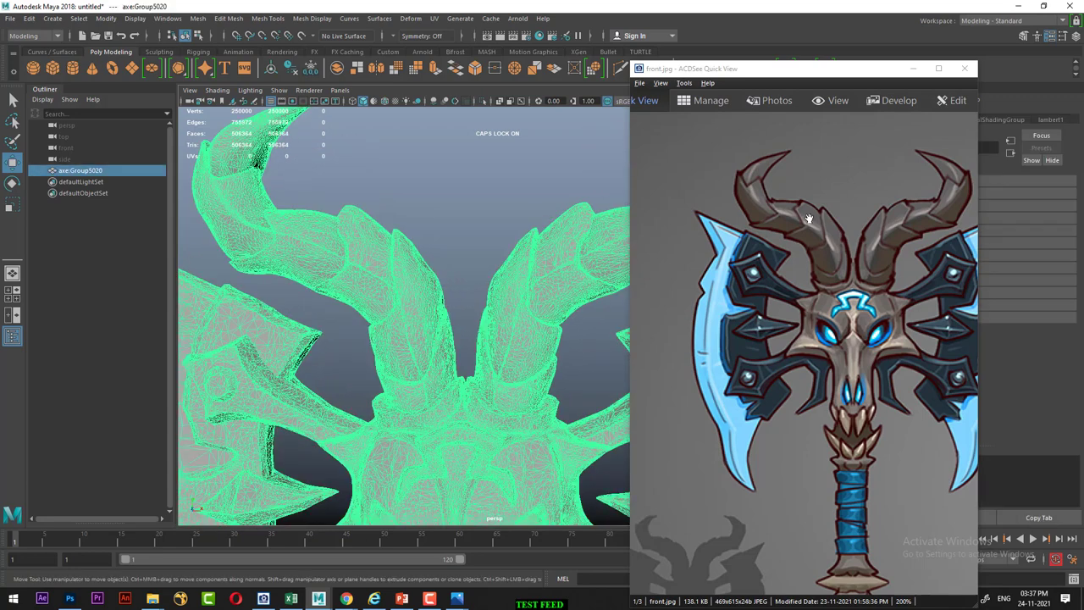
{"action": "left_click", "coordinate": [458, 203]}
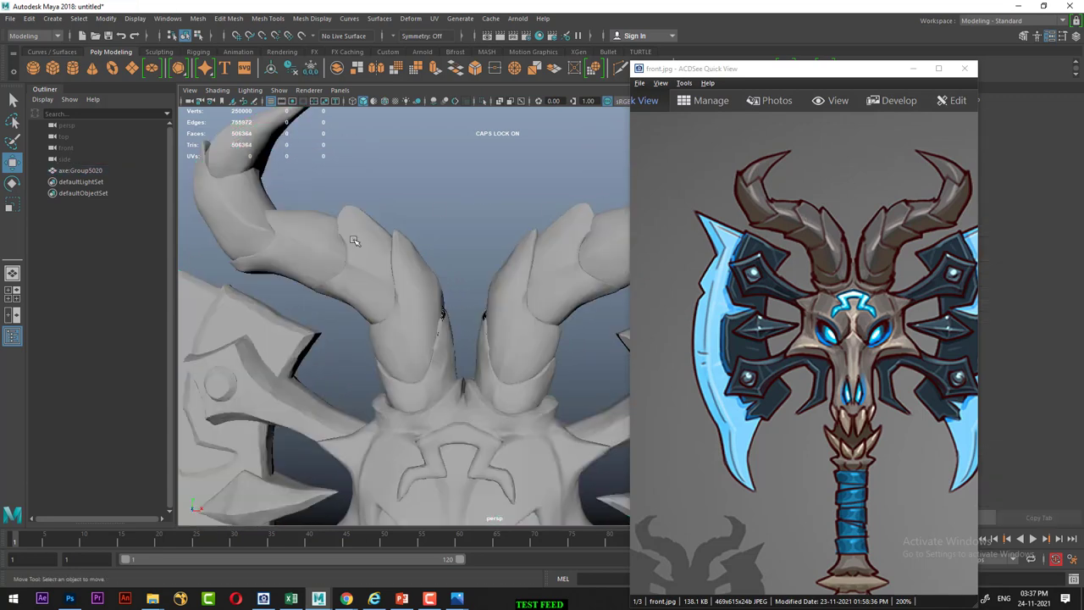
Tumble around the axe horns and blade stud, then frame and select the whole axe
{"action": "mouse_move", "coordinate": [362, 241]}
{"action": "left_mouse_down", "text": "alt"}
{"action": "mouse_move", "coordinate": [350, 252]}
{"action": "mouse_move", "coordinate": [368, 240]}
{"action": "left_mouse_up", "text": "alt"}
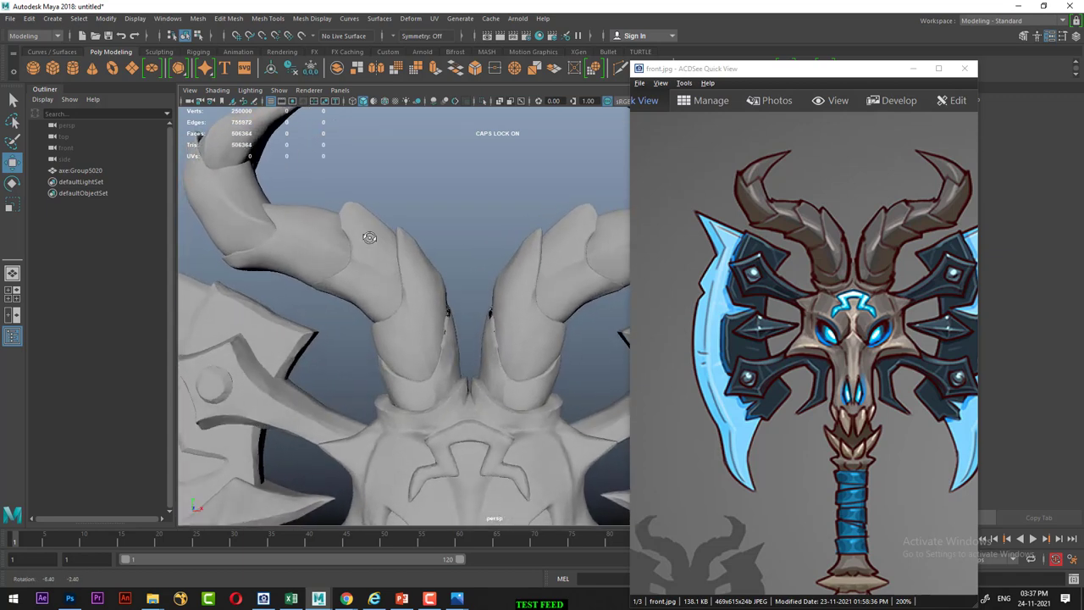
{"action": "left_click_drag", "start_coordinate": [368, 240], "coordinate": [403, 256], "text": "alt"}
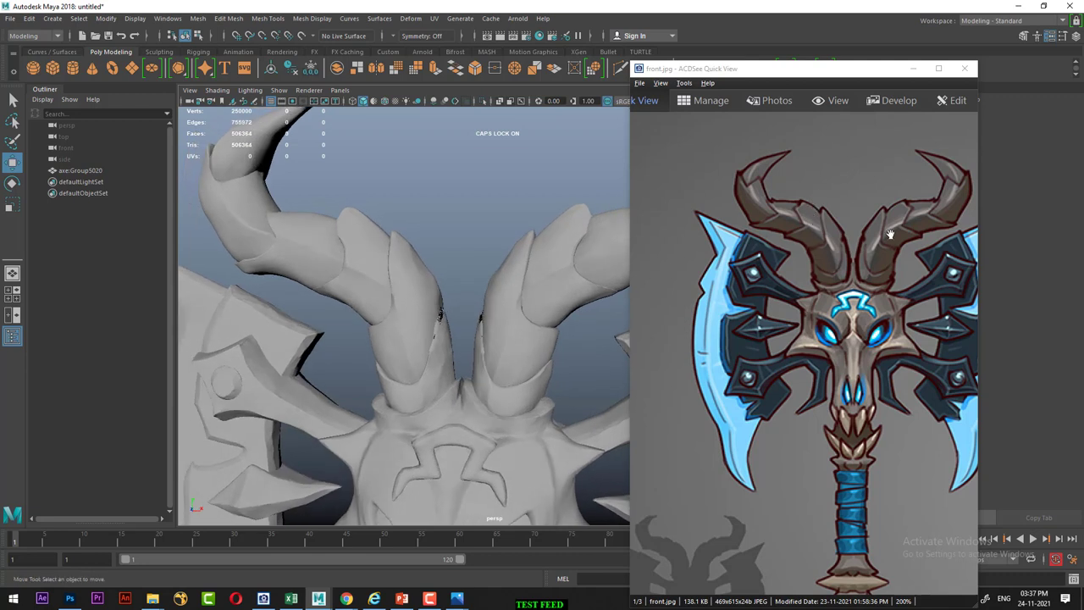
{"action": "left_click_drag", "start_coordinate": [409, 346], "coordinate": [451, 338], "text": "alt"}
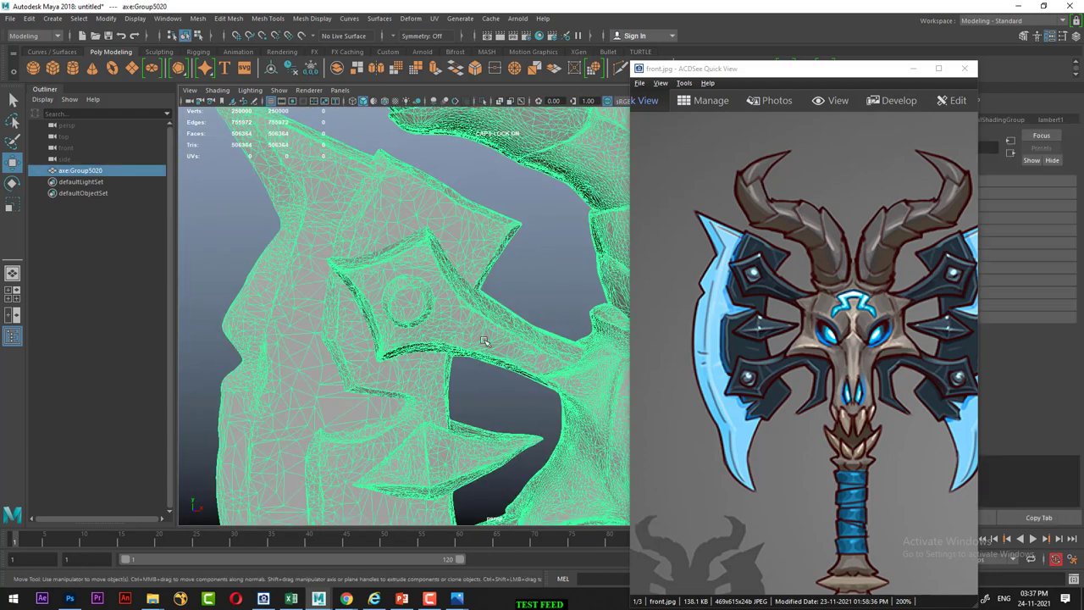
{"action": "mouse_move", "coordinate": [527, 315]}
{"action": "left_mouse_down", "text": "alt"}
{"action": "mouse_move", "coordinate": [465, 367]}
{"action": "mouse_move", "coordinate": [442, 360]}
{"action": "mouse_move", "coordinate": [455, 305]}
{"action": "left_mouse_up", "text": "alt"}
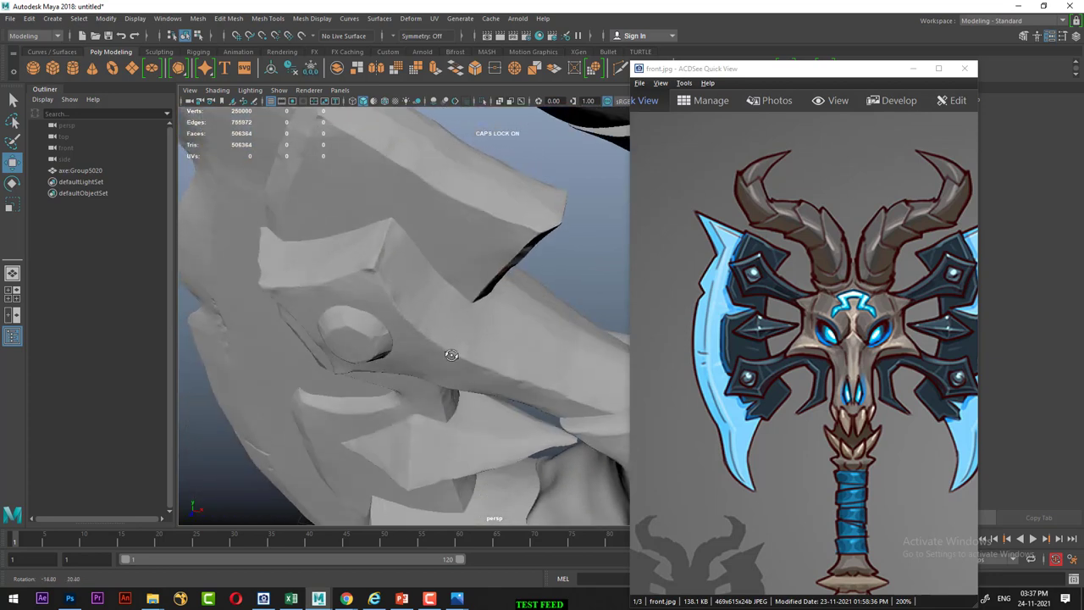
{"action": "key", "text": "f"}
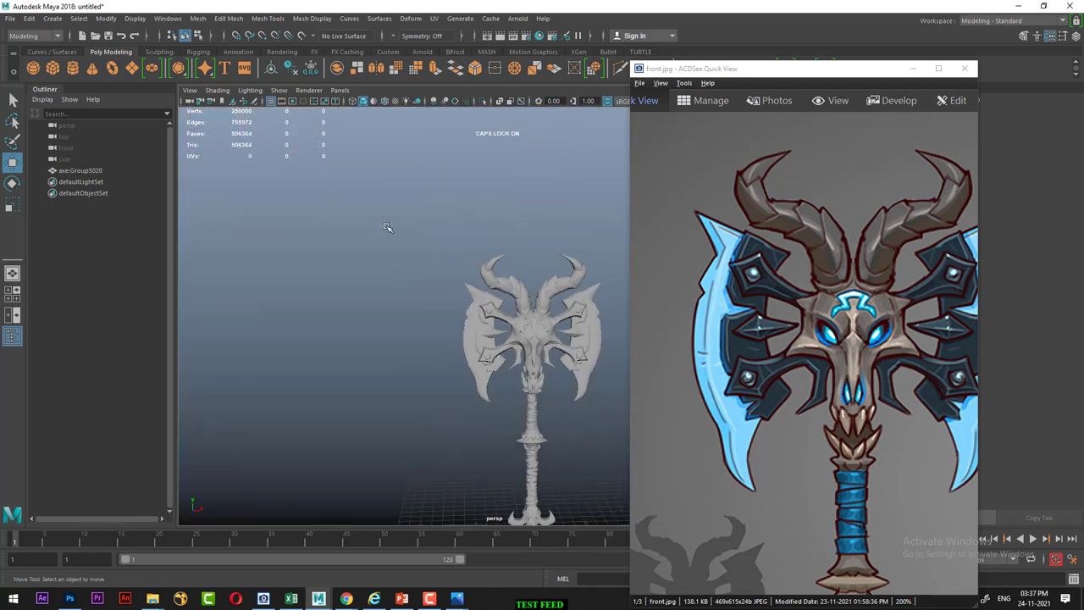
{"action": "left_click_drag", "start_coordinate": [448, 243], "coordinate": [581, 471]}
Assign a Blinn favorite material to the selected axe
{"action": "right_click", "coordinate": [491, 273]}
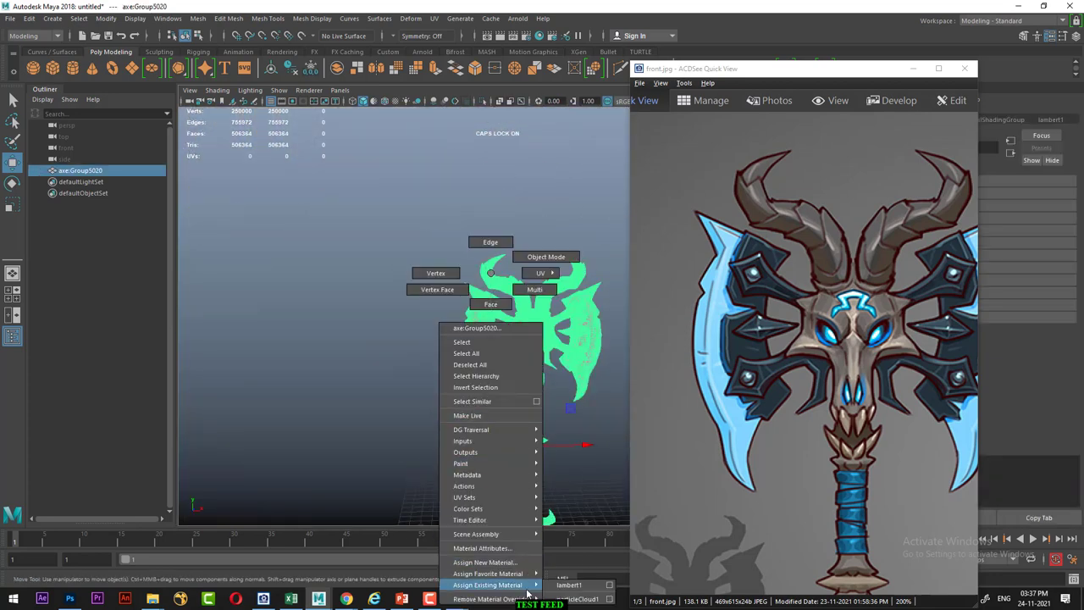
{"action": "mouse_move", "coordinate": [488, 574]}
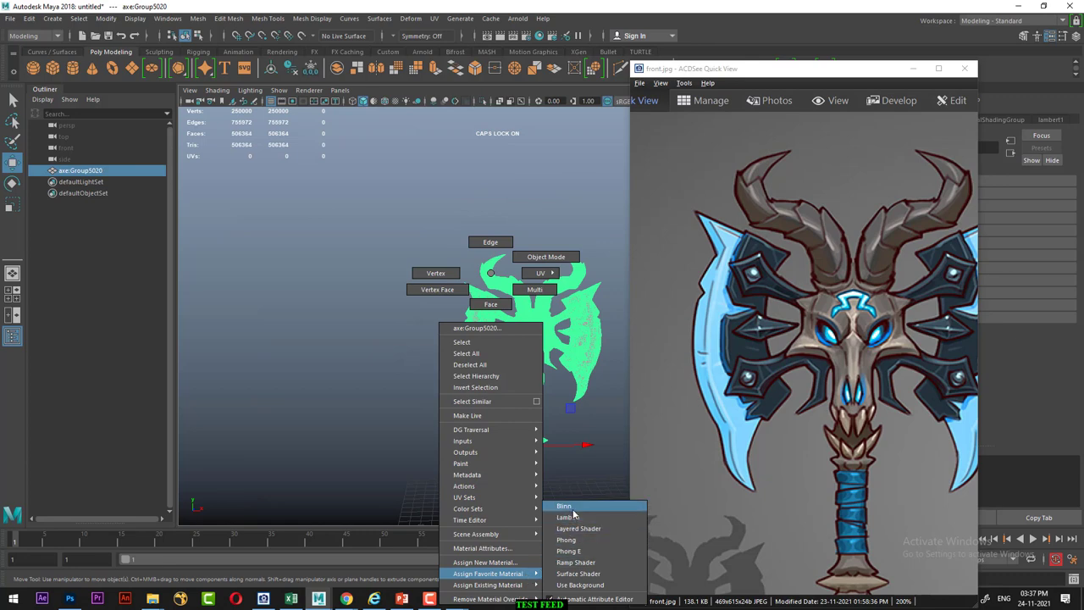
{"action": "left_click", "coordinate": [564, 506]}
{"action": "left_click", "coordinate": [375, 298]}
Zoom and tumble to view the skull face front-on, down to its jaw and teeth
{"action": "scroll", "coordinate": [495, 396], "scroll_direction": "up", "scroll_amount": 5}
{"action": "middle_click_drag", "start_coordinate": [495, 397], "coordinate": [428, 389], "text": "alt"}
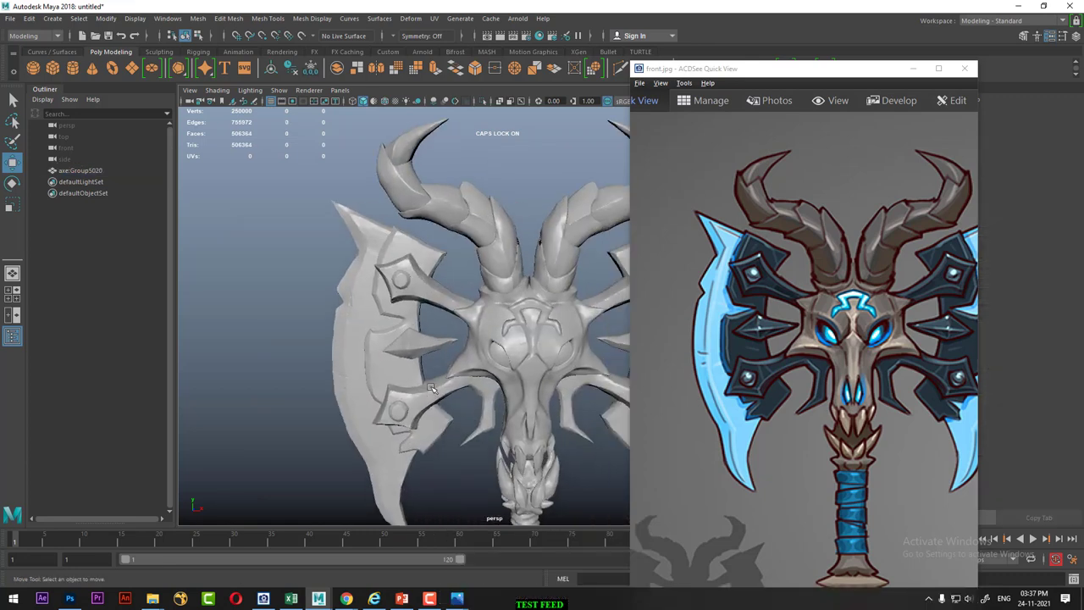
{"action": "scroll", "coordinate": [428, 389], "scroll_direction": "up", "scroll_amount": 3}
{"action": "scroll", "coordinate": [395, 353], "scroll_direction": "up", "scroll_amount": 3}
{"action": "left_click_drag", "start_coordinate": [396, 353], "coordinate": [474, 338], "text": "alt"}
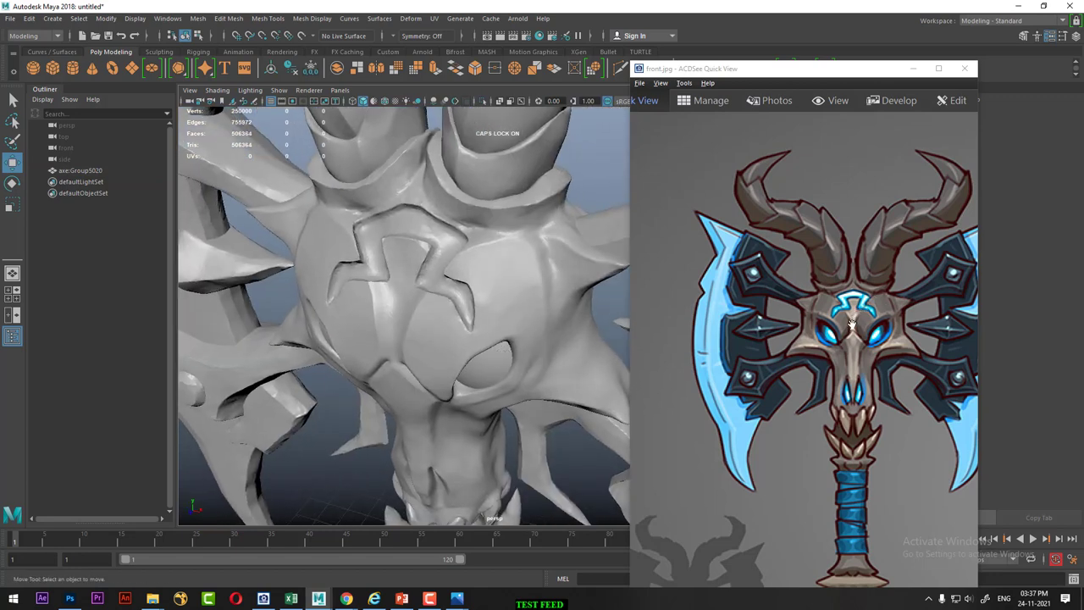
{"action": "left_click_drag", "start_coordinate": [431, 387], "coordinate": [464, 320], "text": "alt"}
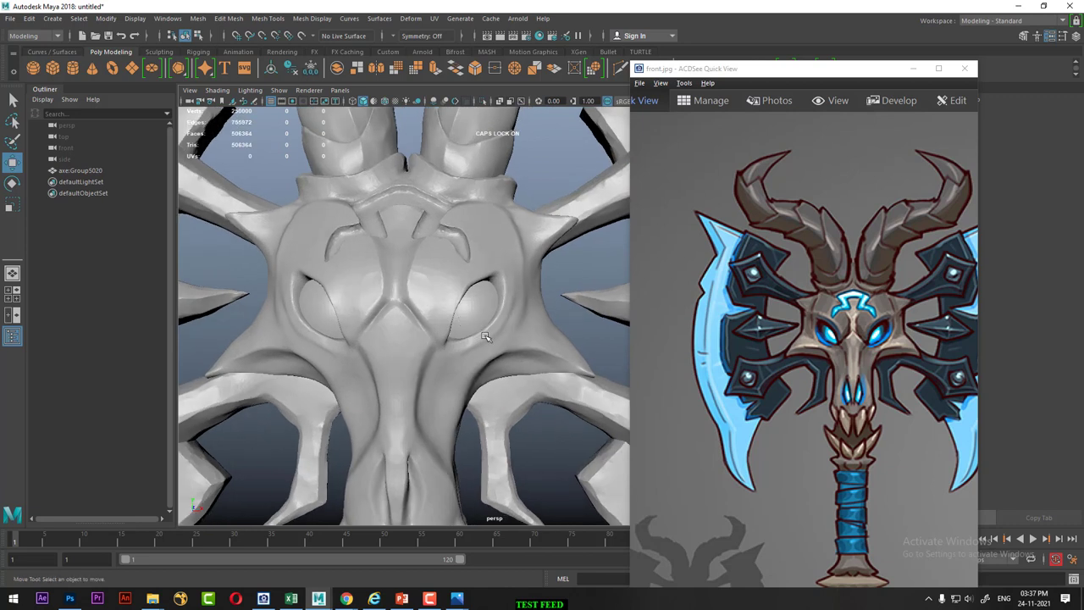
{"action": "mouse_move", "coordinate": [284, 364]}
{"action": "left_mouse_down", "text": "alt"}
{"action": "mouse_move", "coordinate": [430, 387]}
{"action": "mouse_move", "coordinate": [508, 370]}
{"action": "mouse_move", "coordinate": [432, 393]}
{"action": "mouse_move", "coordinate": [479, 382]}
{"action": "left_mouse_up", "text": "alt"}
{"action": "scroll", "coordinate": [484, 382], "scroll_direction": "up", "scroll_amount": 3}
{"action": "scroll", "coordinate": [479, 382], "scroll_direction": "up", "scroll_amount": 2}
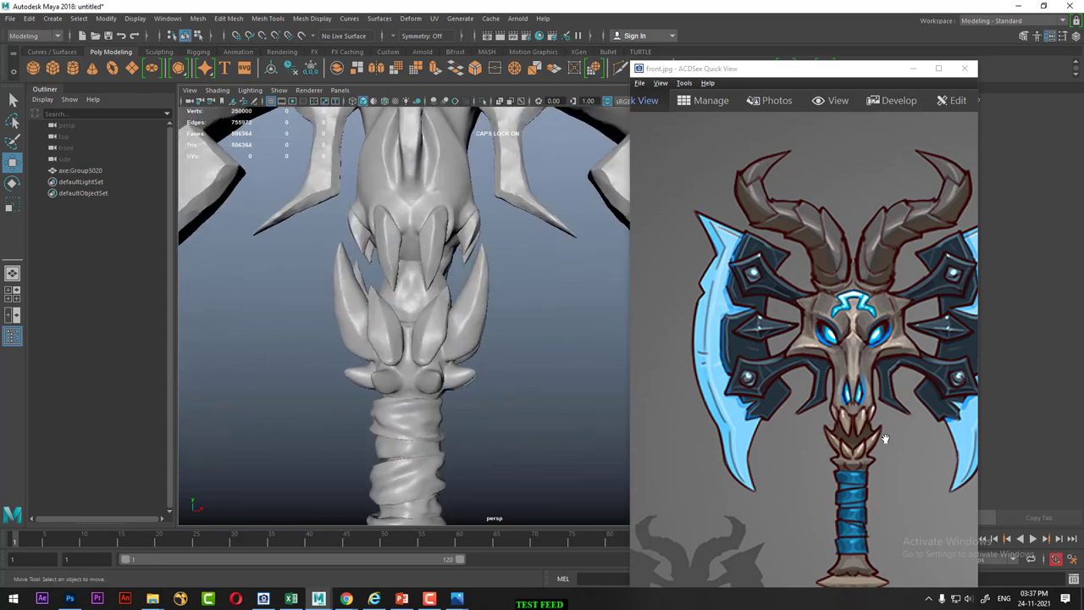
Bring the front reference forward and orbit the axe between angled and front views
{"action": "left_click", "coordinate": [881, 449]}
{"action": "scroll", "coordinate": [881, 445], "scroll_direction": "up", "scroll_amount": 1}
{"action": "scroll", "coordinate": [877, 433], "scroll_direction": "up", "scroll_amount": 2}
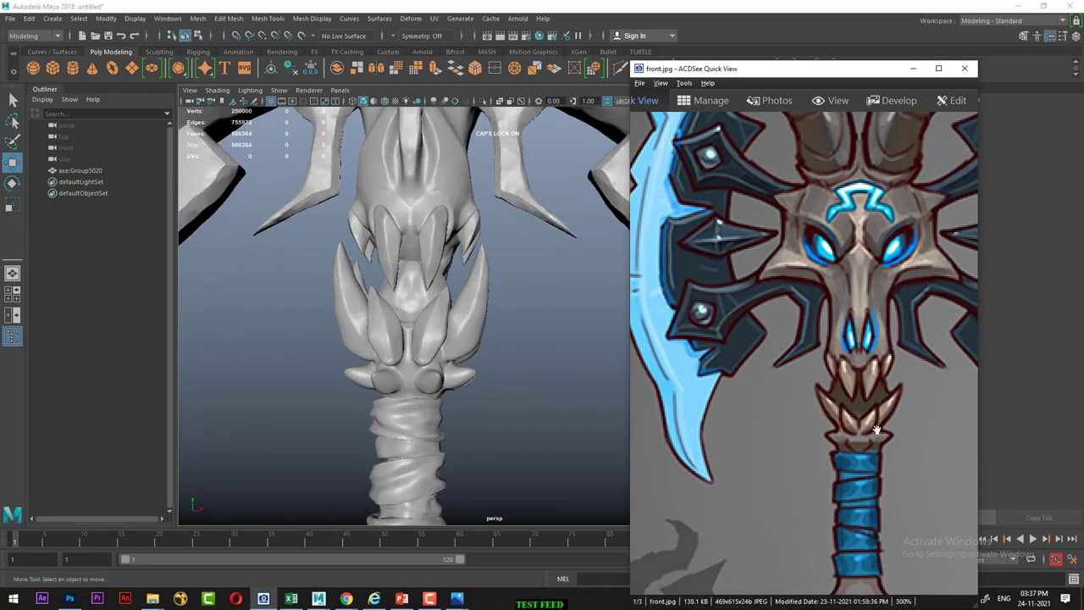
{"action": "left_click_drag", "start_coordinate": [486, 385], "coordinate": [381, 368], "text": "alt"}
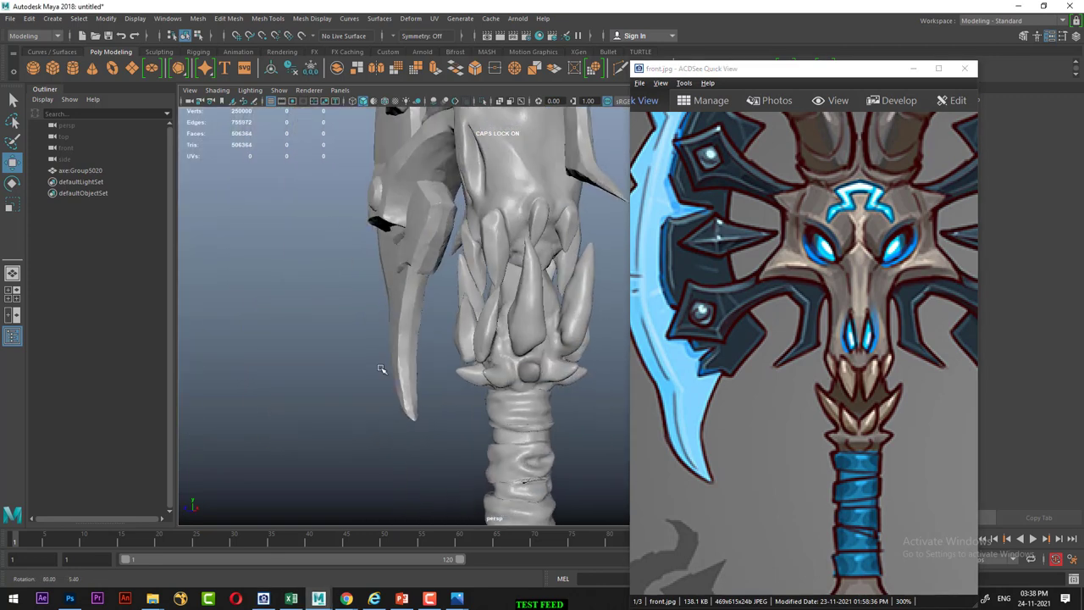
{"action": "left_click", "coordinate": [487, 336]}
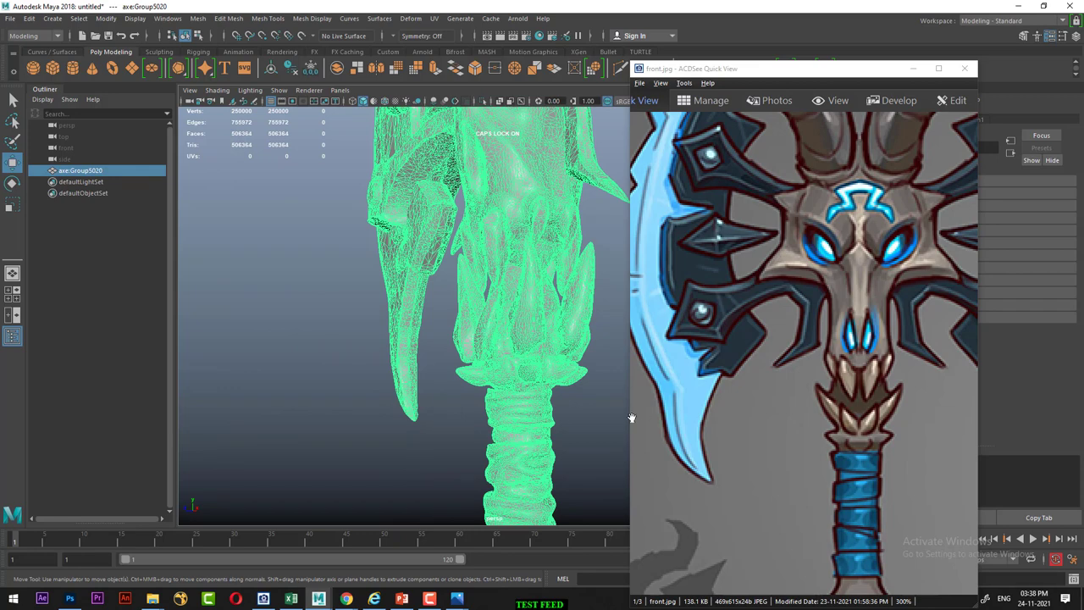
{"action": "left_click", "coordinate": [479, 415]}
{"action": "mouse_move", "coordinate": [515, 343]}
{"action": "left_mouse_down", "text": "alt"}
{"action": "mouse_move", "coordinate": [385, 335]}
{"action": "mouse_move", "coordinate": [455, 420]}
{"action": "mouse_move", "coordinate": [469, 395]}
{"action": "left_mouse_up", "text": "alt"}
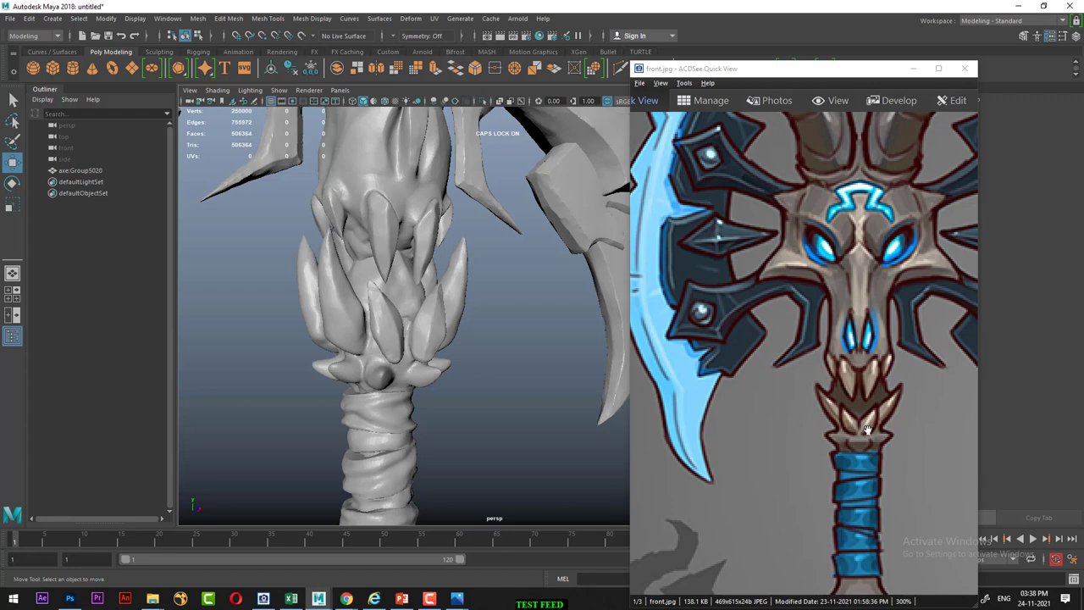
Zoom along the wrapped handle while panning the reference down the shaft
{"action": "left_click_drag", "start_coordinate": [415, 358], "coordinate": [398, 347], "text": "alt"}
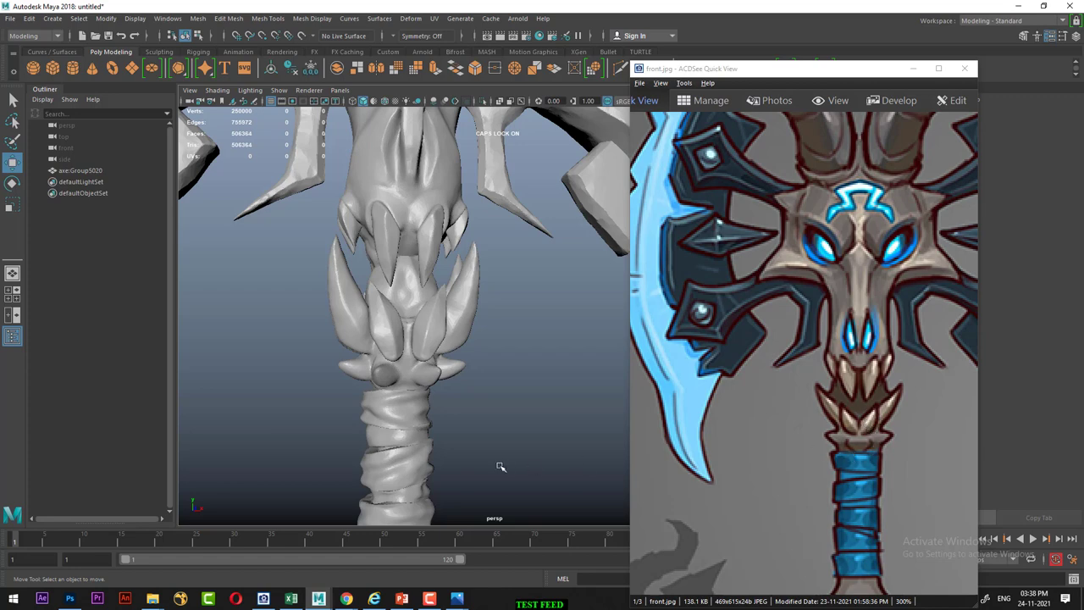
{"action": "left_click_drag", "start_coordinate": [462, 445], "coordinate": [425, 294], "text": "alt"}
{"action": "right_click_drag", "start_coordinate": [424, 294], "coordinate": [449, 356], "text": "alt"}
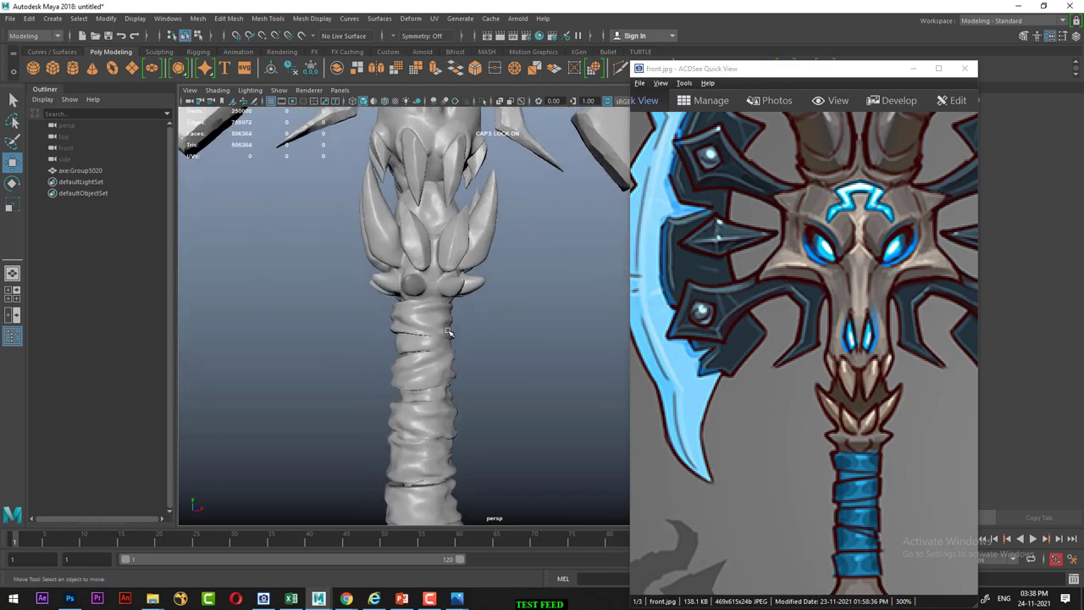
{"action": "mouse_move", "coordinate": [485, 348]}
{"action": "left_mouse_down", "text": "alt"}
{"action": "mouse_move", "coordinate": [450, 336]}
{"action": "mouse_move", "coordinate": [462, 302]}
{"action": "left_mouse_up", "text": "alt"}
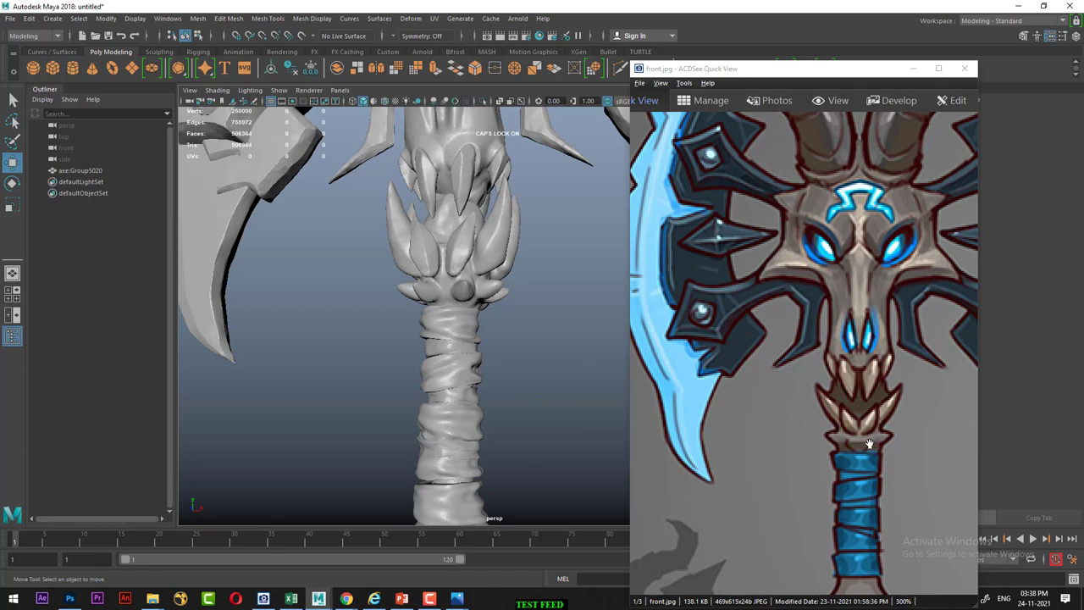
{"action": "scroll", "coordinate": [472, 341], "scroll_direction": "up", "scroll_amount": 5}
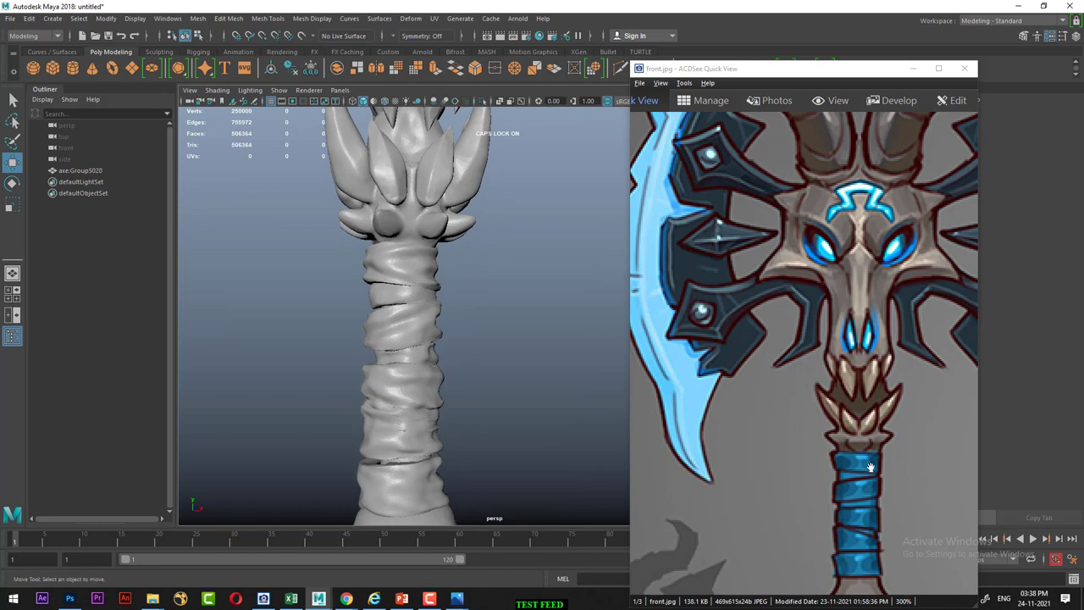
{"action": "left_click_drag", "start_coordinate": [874, 465], "coordinate": [868, 401]}
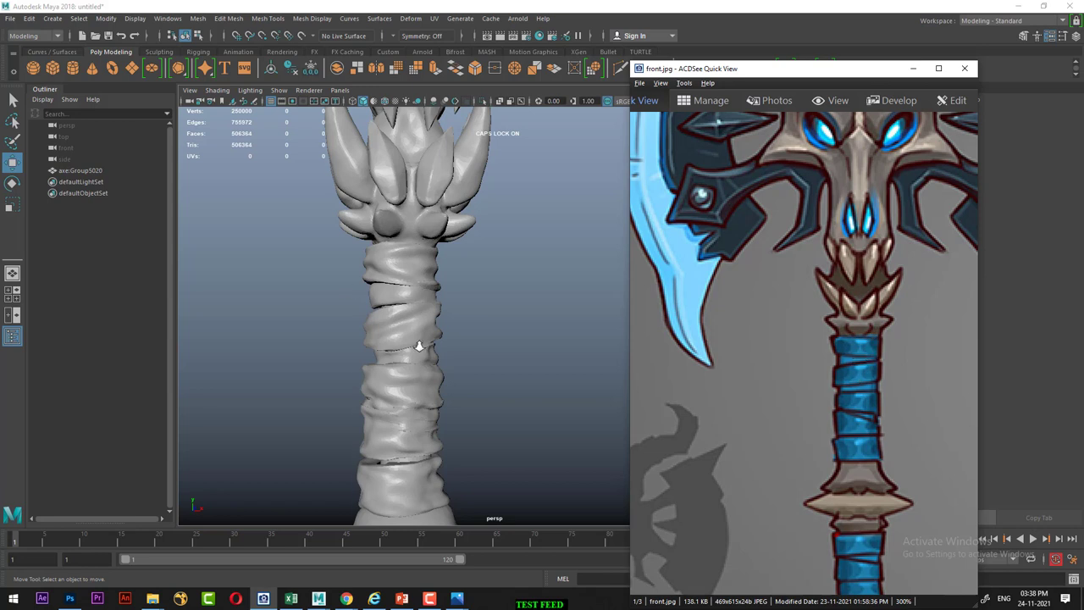
{"action": "right_click_drag", "start_coordinate": [420, 345], "coordinate": [425, 377], "text": "alt"}
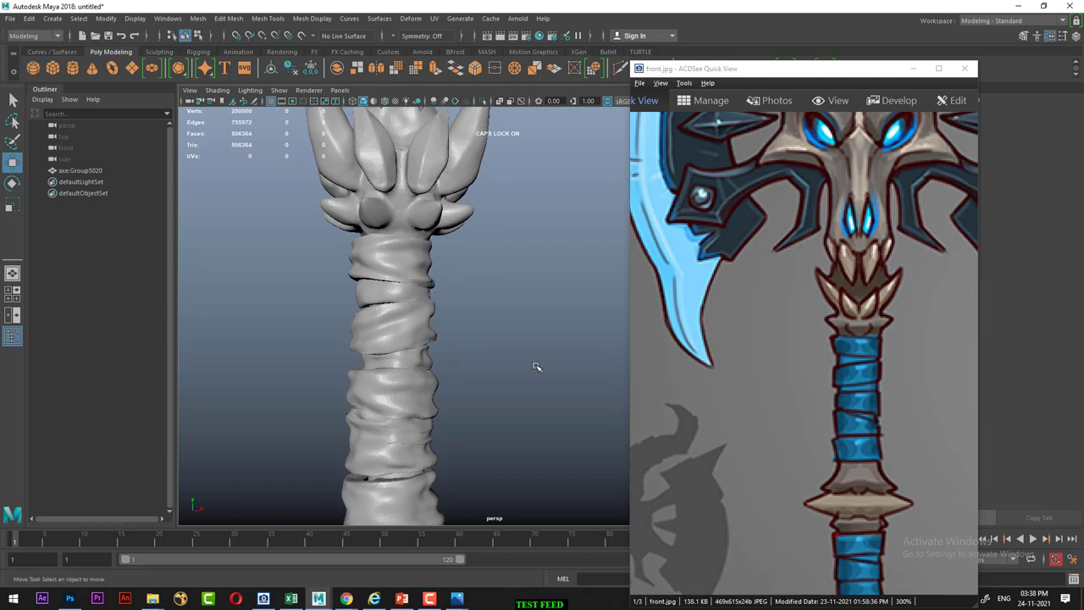
{"action": "left_click_drag", "start_coordinate": [860, 394], "coordinate": [866, 299]}
Tumble around the handle's flared guard disc and its underside, then switch to Front view
{"action": "right_click_drag", "start_coordinate": [374, 423], "coordinate": [354, 350], "text": "alt"}
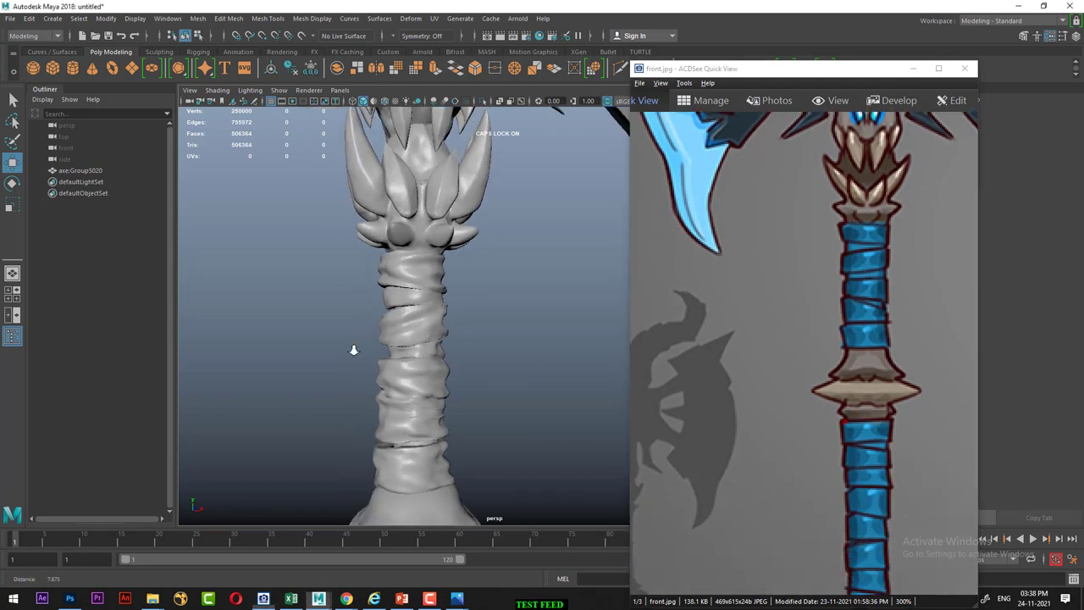
{"action": "middle_click_drag", "start_coordinate": [354, 350], "coordinate": [385, 284], "text": "alt"}
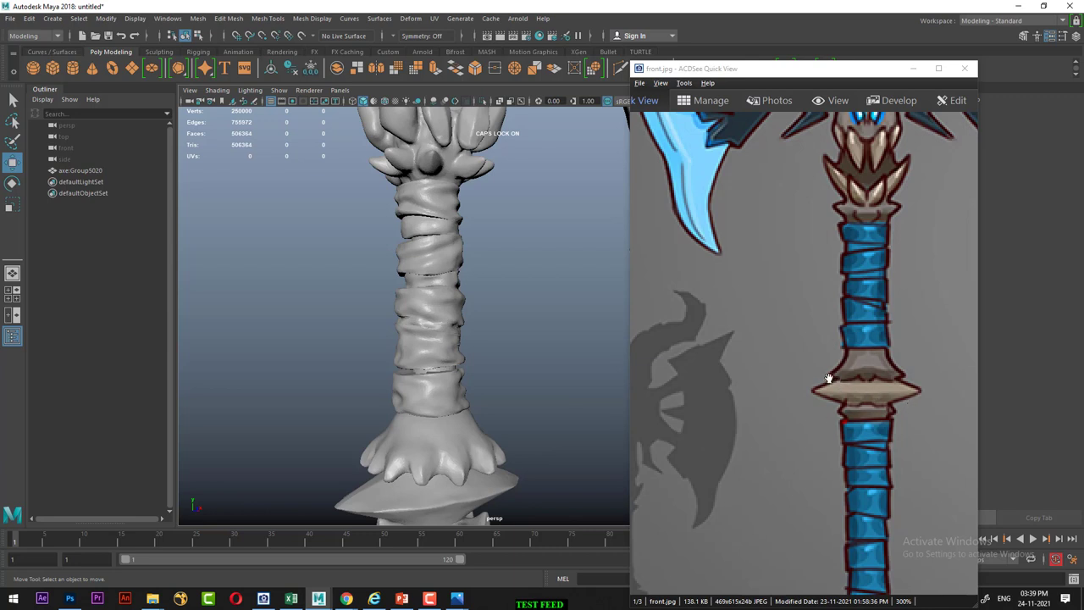
{"action": "left_click_drag", "start_coordinate": [405, 481], "coordinate": [358, 462], "text": "alt"}
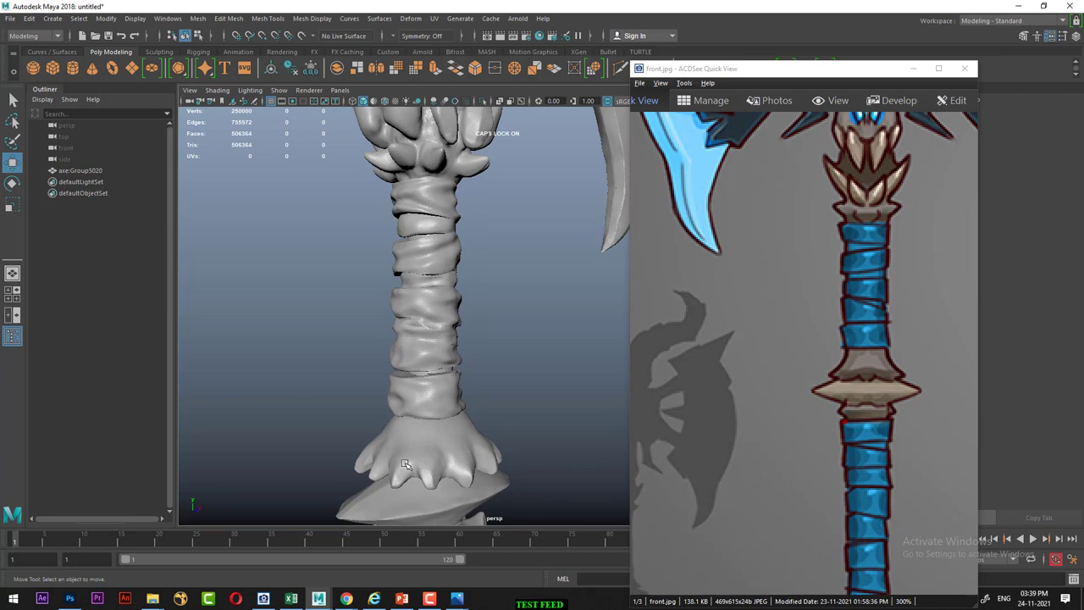
{"action": "mouse_move", "coordinate": [404, 465]}
{"action": "left_mouse_down", "text": "alt"}
{"action": "mouse_move", "coordinate": [387, 443]}
{"action": "mouse_move", "coordinate": [417, 437]}
{"action": "left_mouse_up", "text": "alt"}
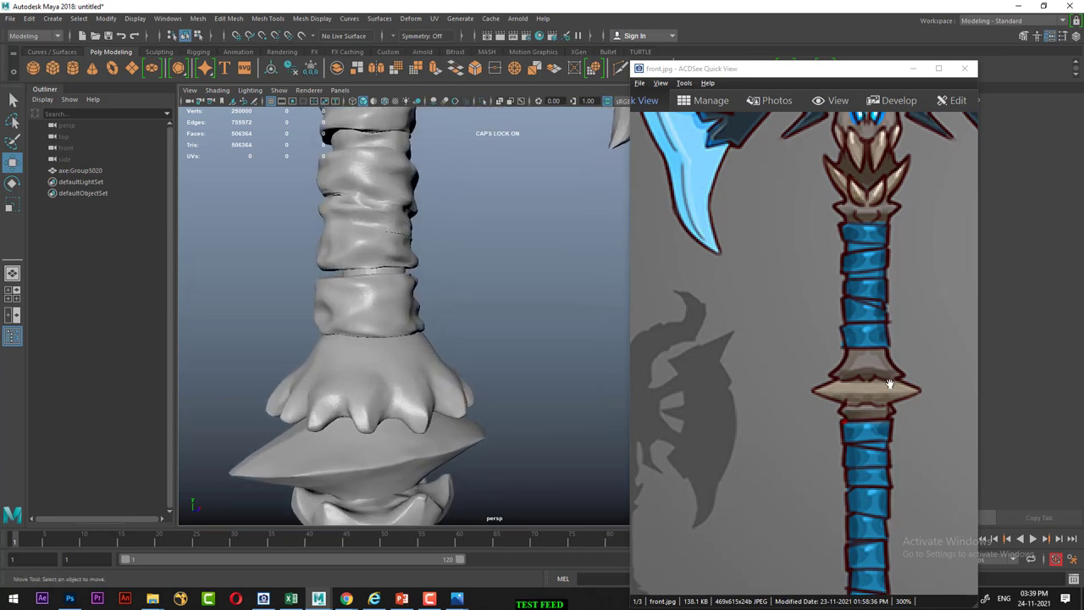
{"action": "scroll", "coordinate": [497, 347], "scroll_direction": "down", "scroll_amount": 3}
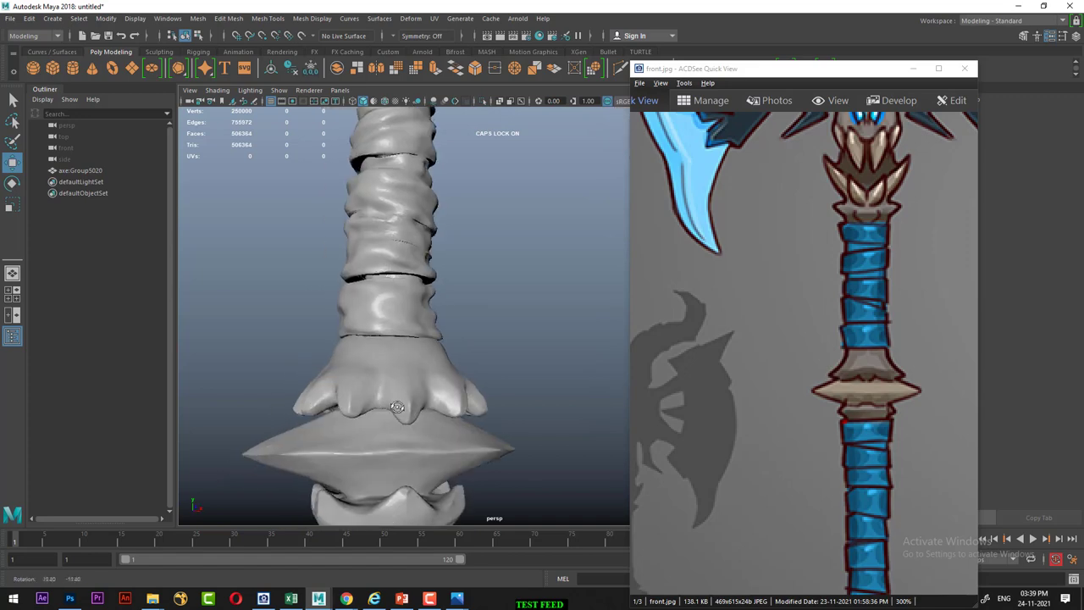
{"action": "left_click_drag", "start_coordinate": [498, 365], "coordinate": [501, 381]}
Pan the front view down the wrapped handle and move the reference to its lower shaft and trident
{"action": "scroll", "coordinate": [503, 382], "scroll_direction": "up", "scroll_amount": 3}
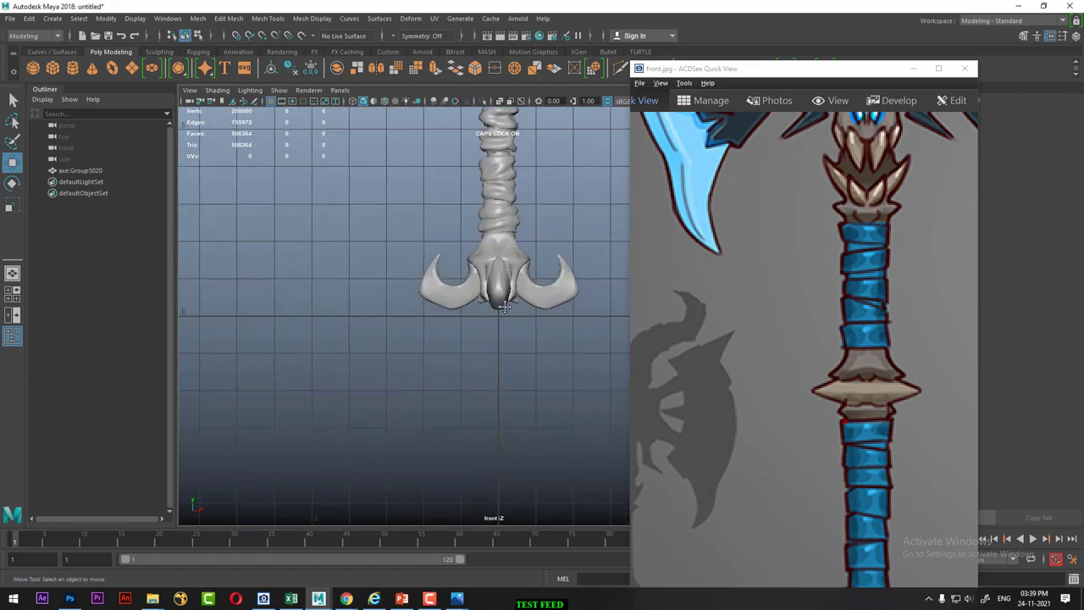
{"action": "scroll", "coordinate": [496, 337], "scroll_direction": "up", "scroll_amount": 5}
{"action": "scroll", "coordinate": [467, 302], "scroll_direction": "up", "scroll_amount": 3}
{"action": "scroll", "coordinate": [467, 301], "scroll_direction": "up", "scroll_amount": 2}
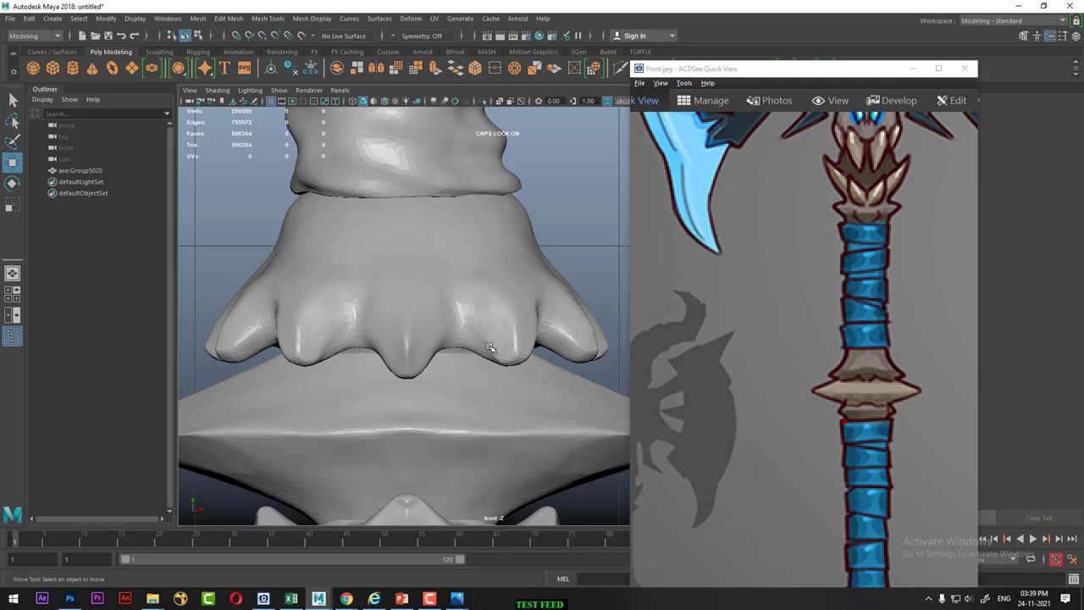
{"action": "scroll", "coordinate": [441, 341], "scroll_direction": "down", "scroll_amount": 5}
{"action": "middle_click_drag", "start_coordinate": [440, 341], "coordinate": [419, 250], "text": "alt"}
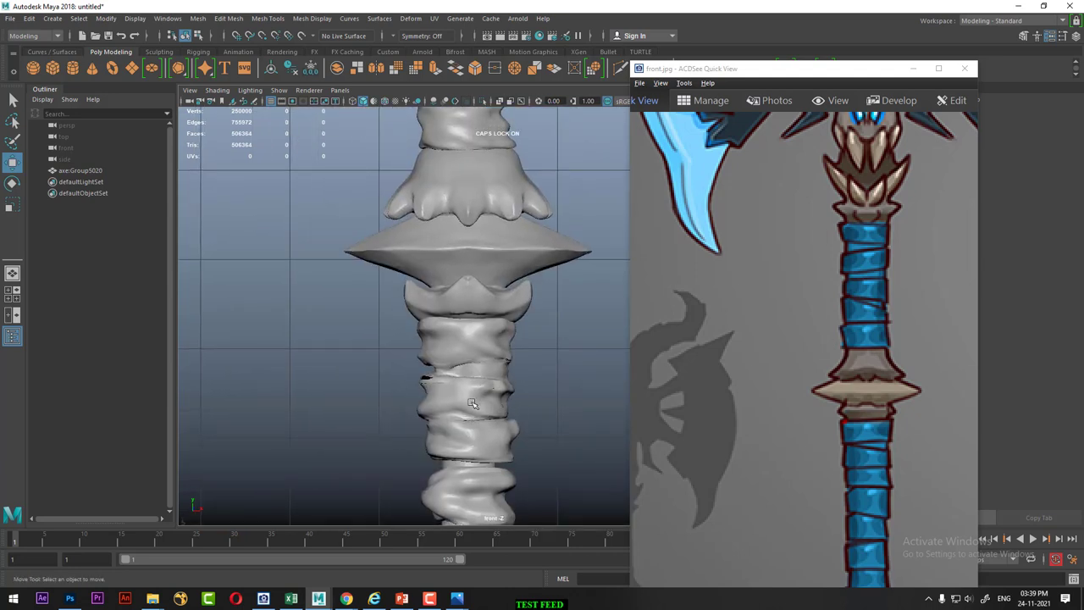
{"action": "middle_click_drag", "start_coordinate": [474, 404], "coordinate": [440, 312], "text": "alt"}
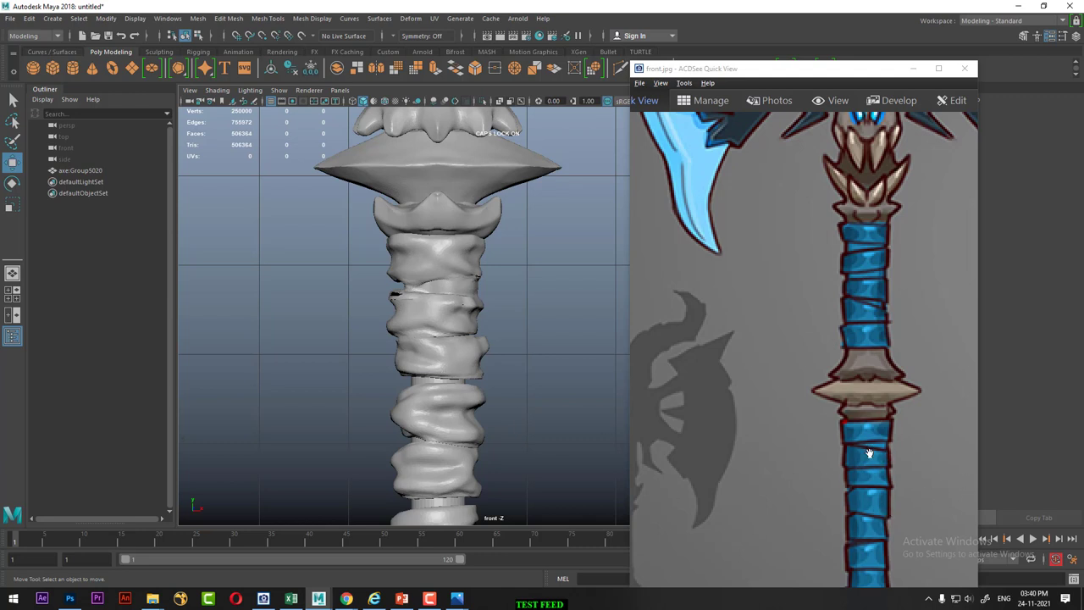
{"action": "left_click_drag", "start_coordinate": [872, 456], "coordinate": [868, 324]}
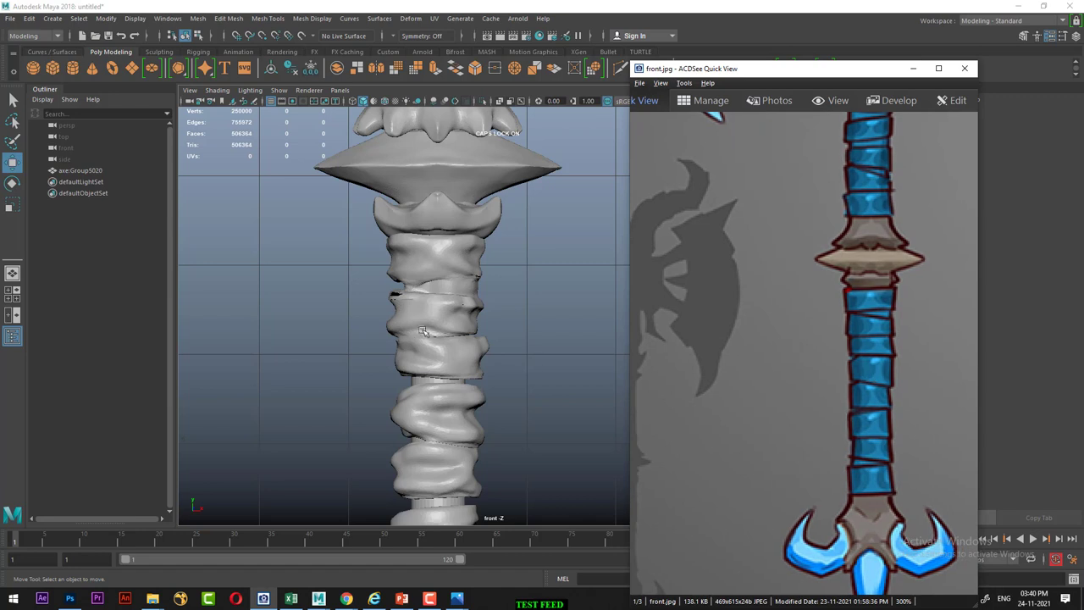
Pan and zoom the front view down the wrapped shaft to the flared, hooked base
{"action": "scroll", "coordinate": [411, 313], "scroll_direction": "up", "scroll_amount": 1}
{"action": "scroll", "coordinate": [413, 315], "scroll_direction": "up", "scroll_amount": 1}
{"action": "scroll", "coordinate": [415, 317], "scroll_direction": "up", "scroll_amount": 1}
{"action": "scroll", "coordinate": [366, 238], "scroll_direction": "up", "scroll_amount": 1}
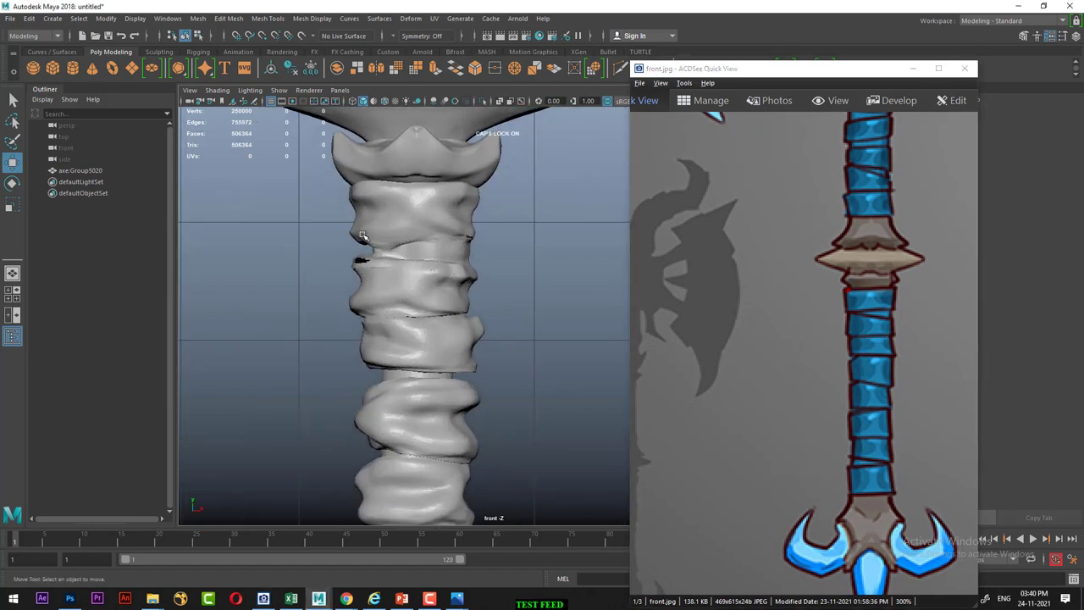
{"action": "middle_click_drag", "start_coordinate": [395, 342], "coordinate": [395, 276], "text": "alt"}
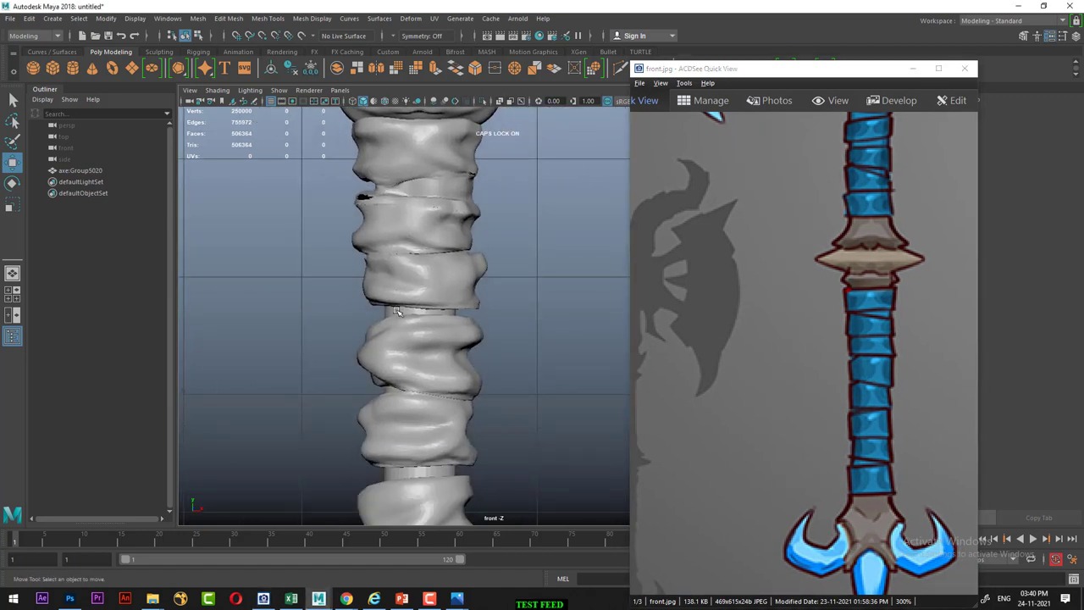
{"action": "middle_click_drag", "start_coordinate": [436, 402], "coordinate": [457, 355], "text": "alt"}
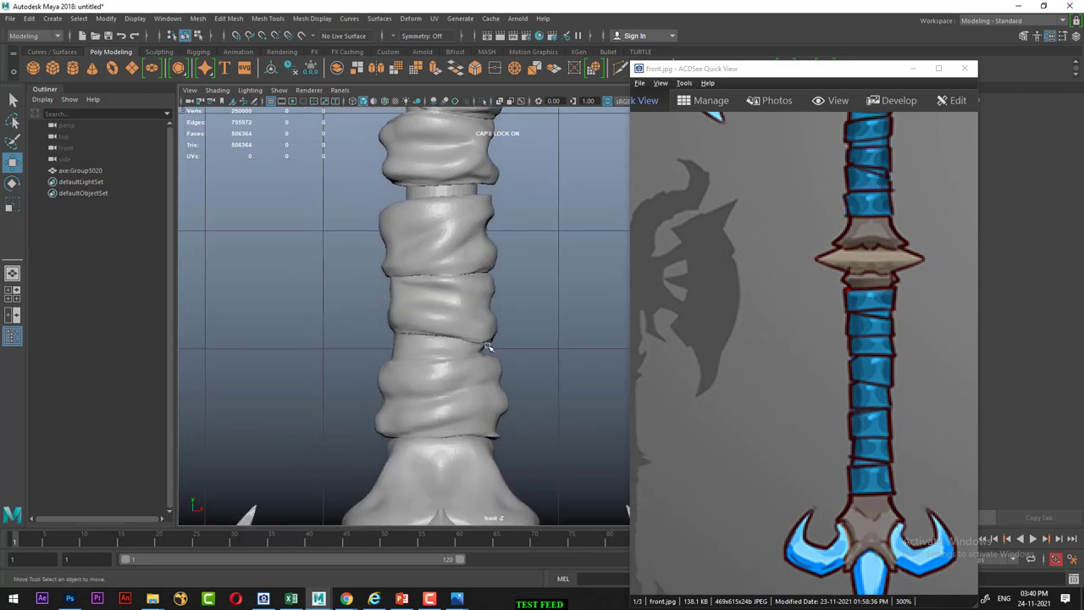
{"action": "scroll", "coordinate": [495, 404], "scroll_direction": "down", "scroll_amount": 3}
{"action": "scroll", "coordinate": [495, 404], "scroll_direction": "down", "scroll_amount": 2}
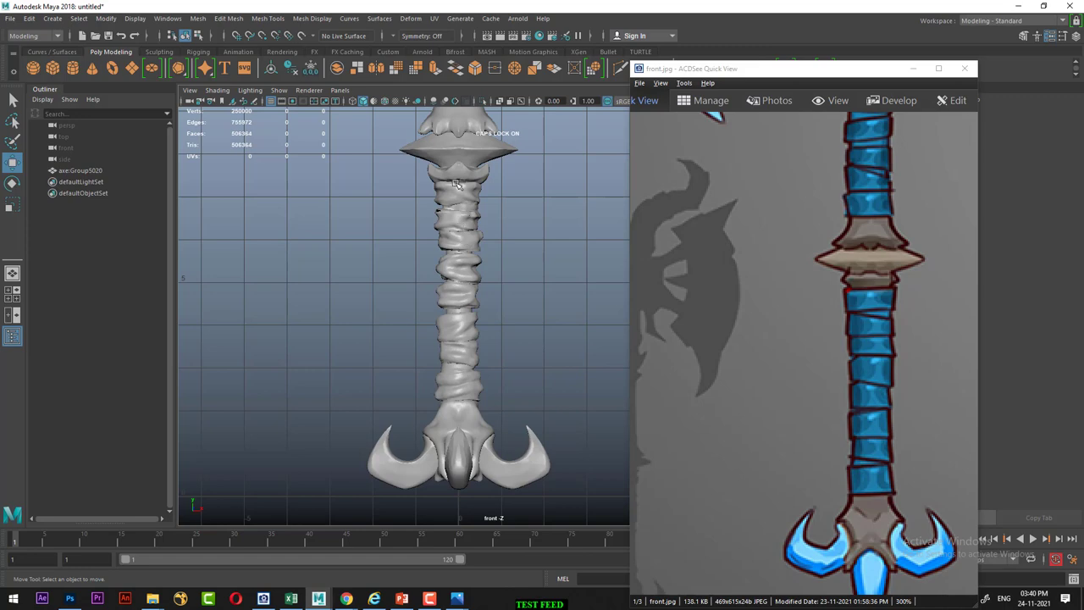
{"action": "scroll", "coordinate": [469, 386], "scroll_direction": "up", "scroll_amount": 2}
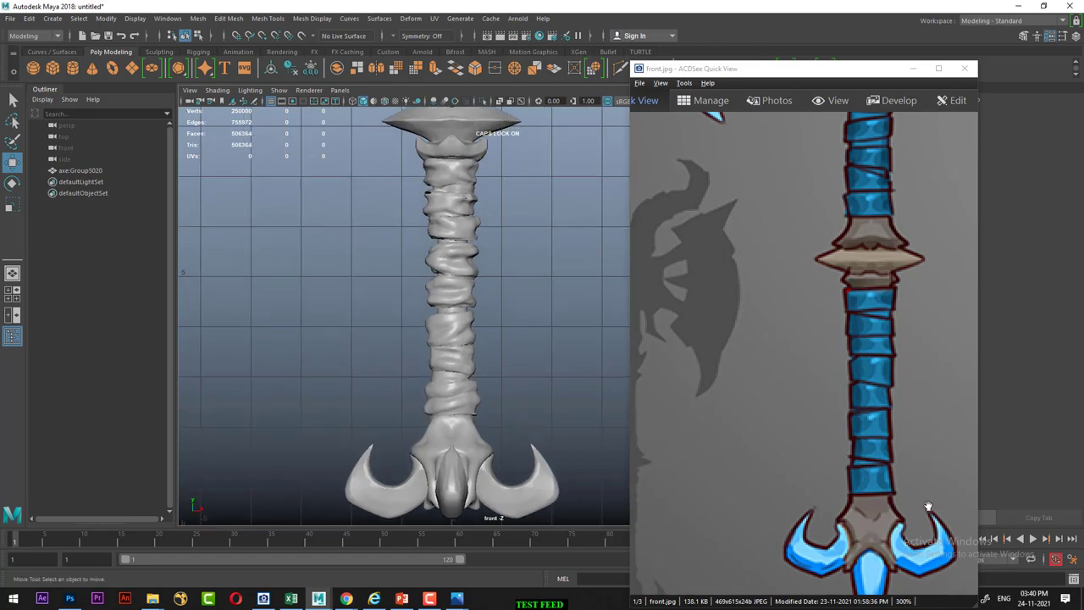
Raise the base in frame and switch the viewport from the front camera to persp
{"action": "middle_click_drag", "start_coordinate": [435, 431], "coordinate": [436, 401], "text": "alt"}
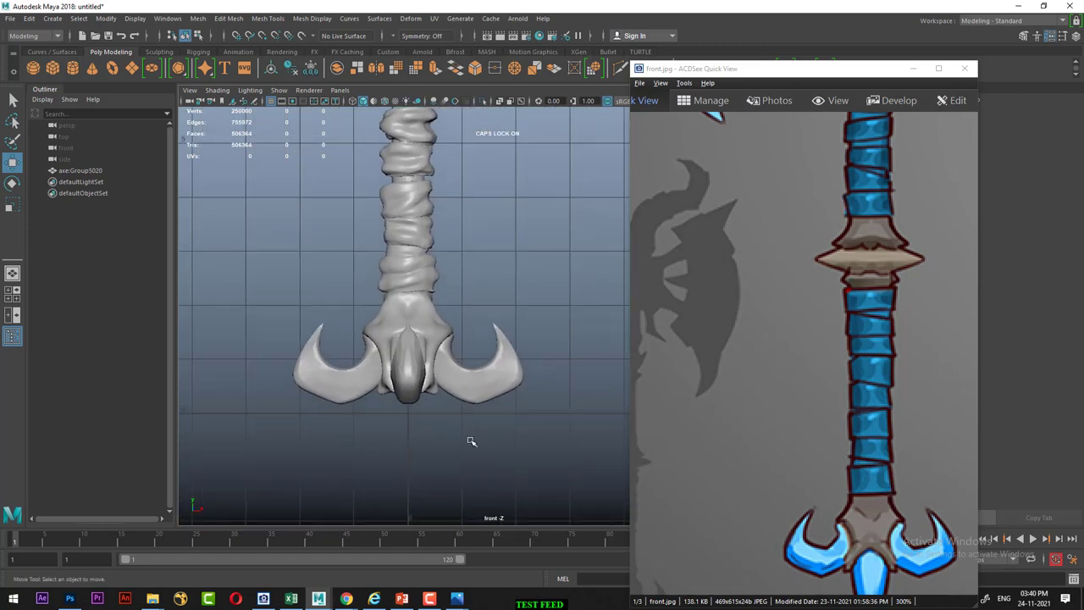
{"action": "key", "text": "space"}
{"action": "mouse_move", "coordinate": [496, 435]}
{"action": "left_mouse_down", "text": "alt"}
{"action": "mouse_move", "coordinate": [450, 328]}
{"action": "mouse_move", "coordinate": [474, 279]}
{"action": "left_mouse_up", "text": "alt"}
Orbit around the three-pronged pommel, viewing it frontally and from slightly above
{"action": "left_click", "coordinate": [830, 505]}
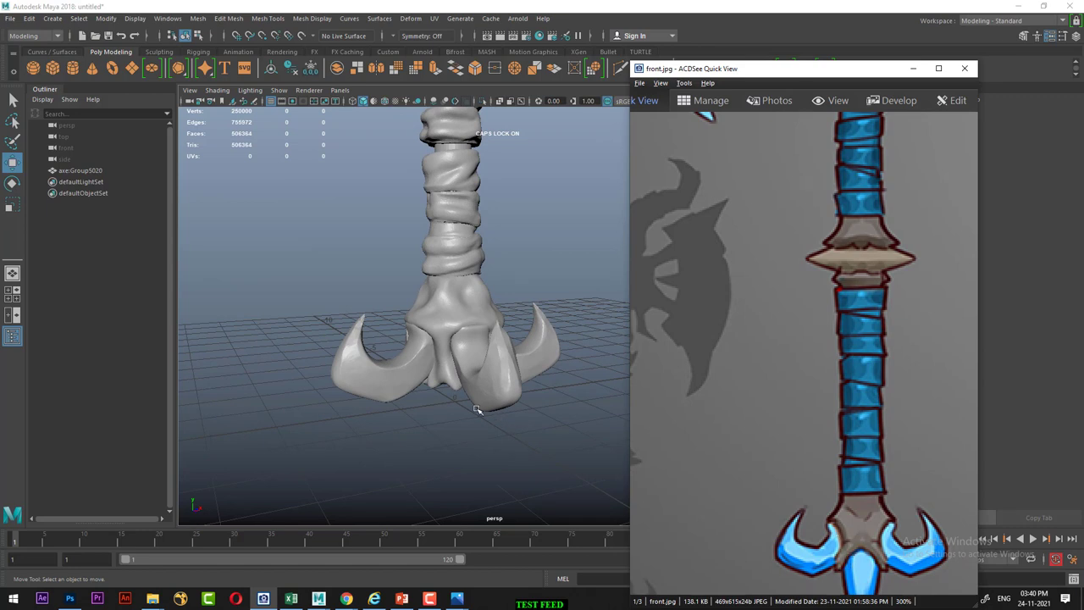
{"action": "left_click_drag", "start_coordinate": [476, 410], "coordinate": [461, 385], "text": "alt"}
{"action": "left_click_drag", "start_coordinate": [452, 302], "coordinate": [420, 296], "text": "alt"}
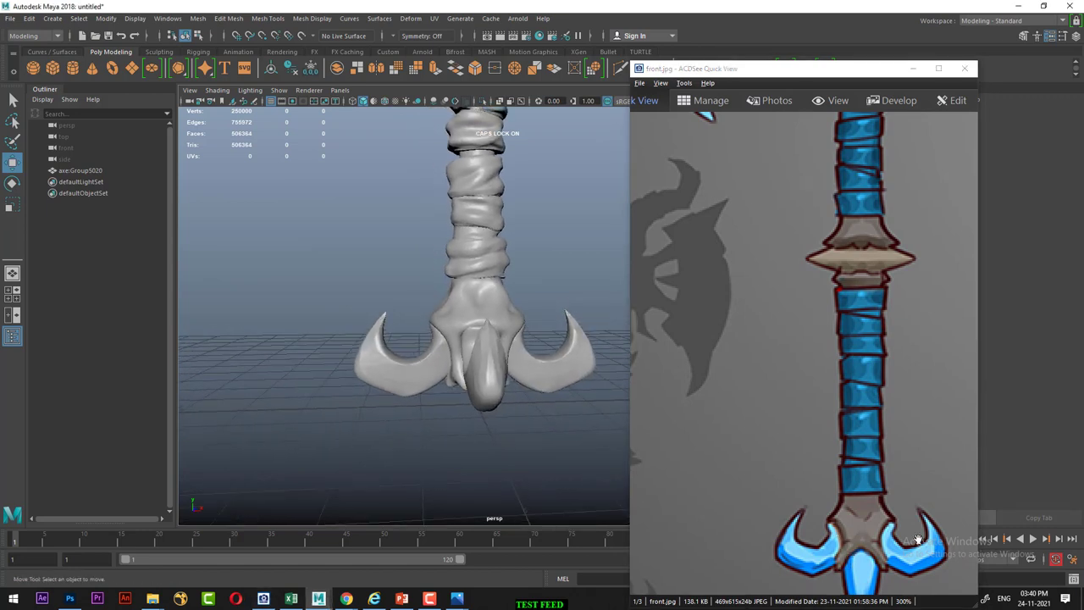
{"action": "mouse_move", "coordinate": [507, 378]}
{"action": "left_mouse_down", "text": "alt"}
{"action": "mouse_move", "coordinate": [496, 398]}
{"action": "mouse_move", "coordinate": [398, 305]}
{"action": "mouse_move", "coordinate": [412, 320]}
{"action": "mouse_move", "coordinate": [395, 287]}
{"action": "mouse_move", "coordinate": [370, 283]}
{"action": "left_mouse_up", "text": "alt"}
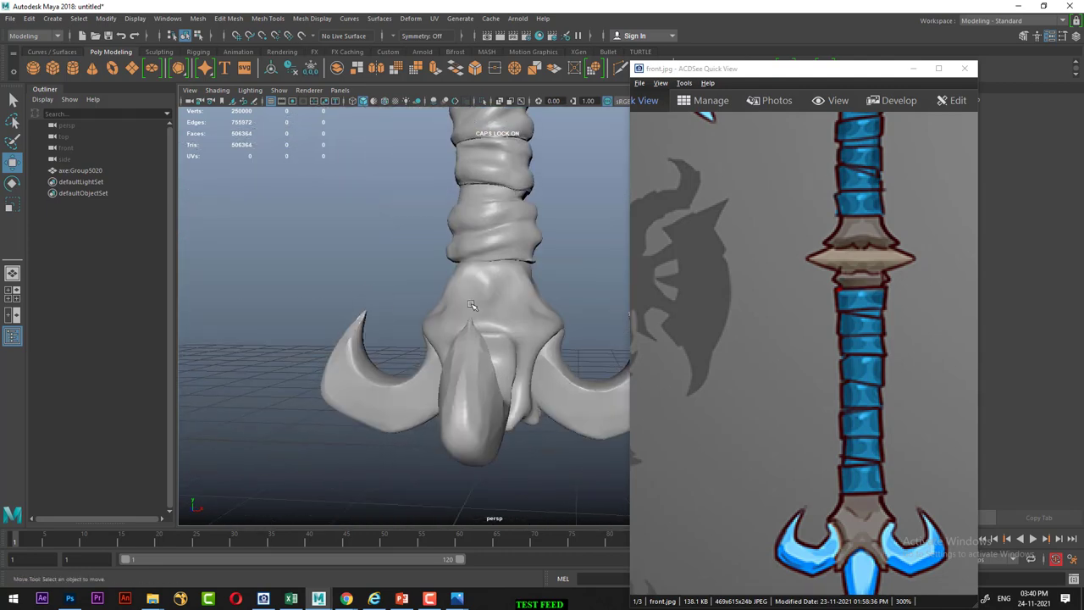
{"action": "left_click_drag", "start_coordinate": [468, 311], "coordinate": [497, 317], "text": "alt"}
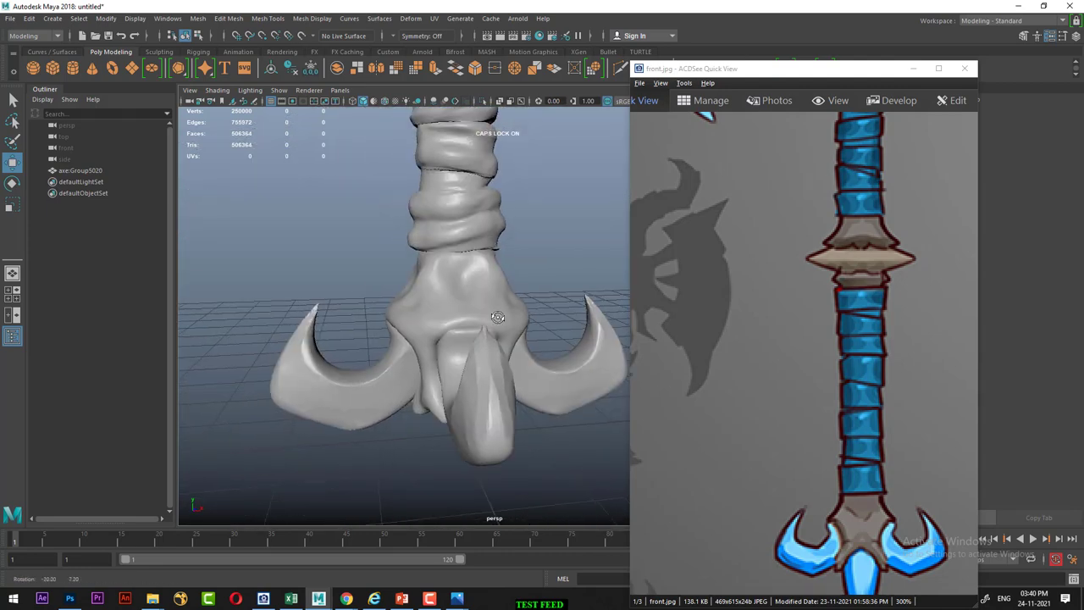
Zoom out and pan up the handle toward the skull axe head
{"action": "scroll", "coordinate": [487, 381], "scroll_direction": "down", "scroll_amount": 3}
{"action": "scroll", "coordinate": [479, 450], "scroll_direction": "down", "scroll_amount": 3}
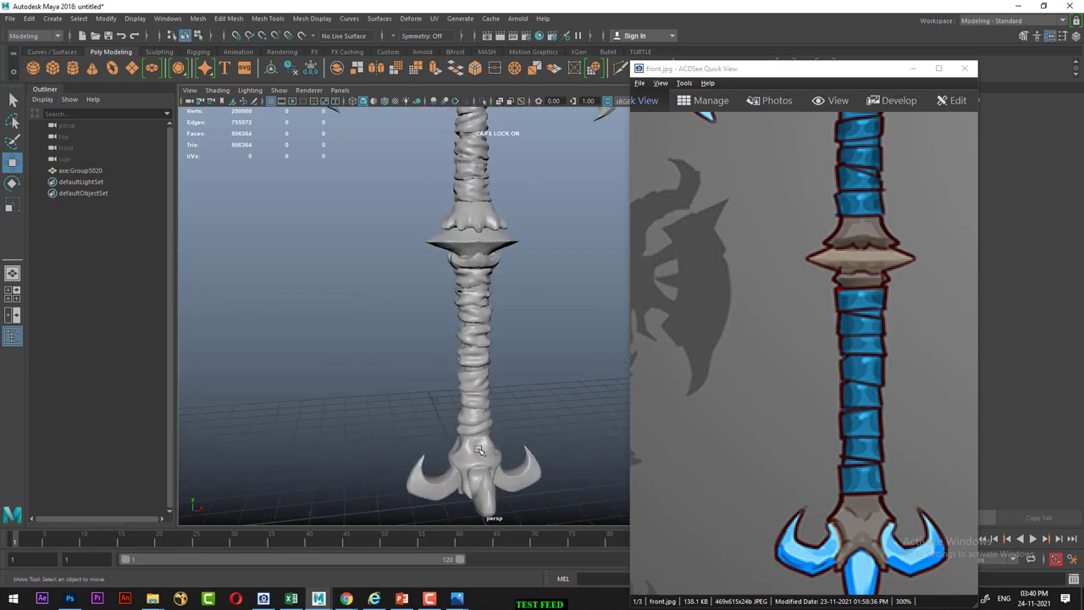
{"action": "scroll", "coordinate": [478, 451], "scroll_direction": "down", "scroll_amount": 2}
{"action": "middle_click_drag", "start_coordinate": [479, 451], "coordinate": [470, 415], "text": "alt"}
Compare the axe head's blades and horns with the blue blade and skull in the reference
{"action": "scroll", "coordinate": [470, 415], "scroll_direction": "up", "scroll_amount": 3}
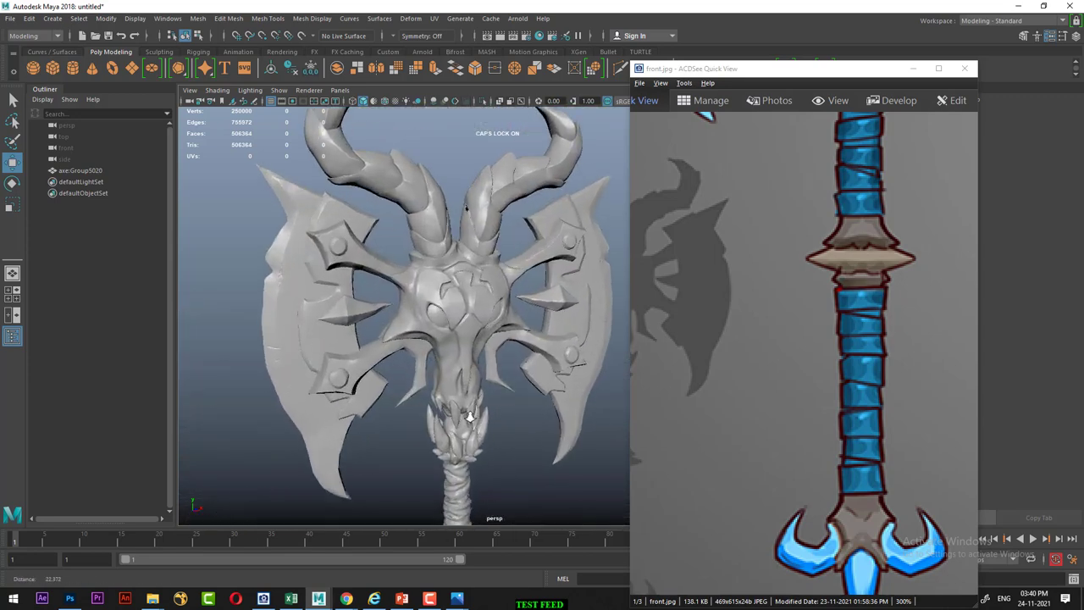
{"action": "scroll", "coordinate": [470, 415], "scroll_direction": "up", "scroll_amount": 2}
{"action": "scroll", "coordinate": [470, 415], "scroll_direction": "up", "scroll_amount": 2}
{"action": "scroll", "coordinate": [457, 410], "scroll_direction": "up", "scroll_amount": 1}
{"action": "left_click_drag", "start_coordinate": [827, 285], "coordinate": [896, 530]}
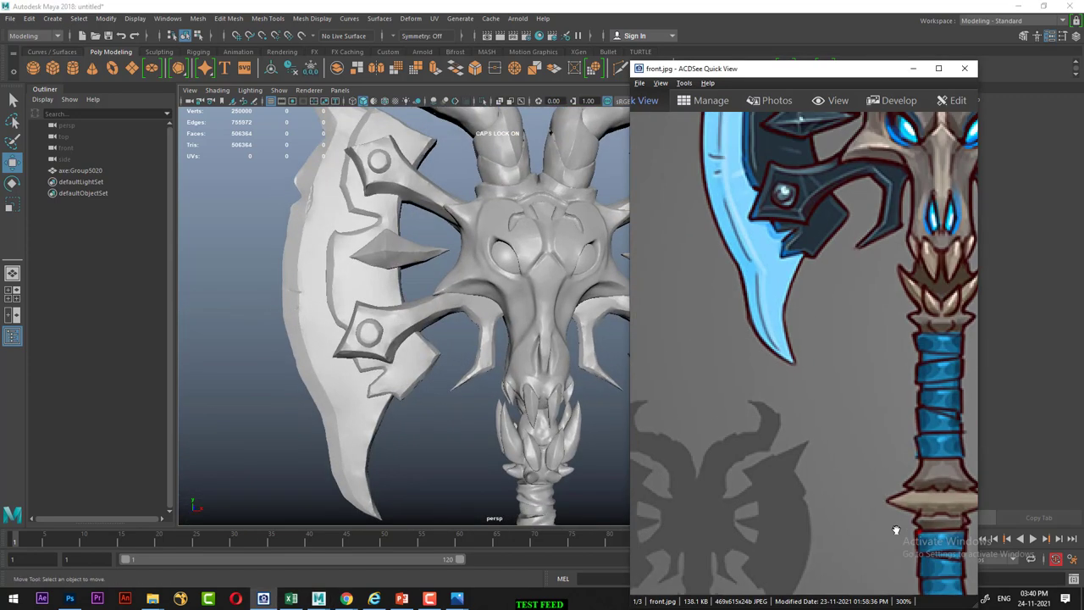
{"action": "left_click_drag", "start_coordinate": [836, 248], "coordinate": [895, 371]}
{"action": "mouse_move", "coordinate": [334, 310]}
{"action": "middle_mouse_down", "text": "alt"}
{"action": "mouse_move", "coordinate": [356, 351]}
{"action": "mouse_move", "coordinate": [362, 305]}
{"action": "middle_mouse_up", "text": "alt"}
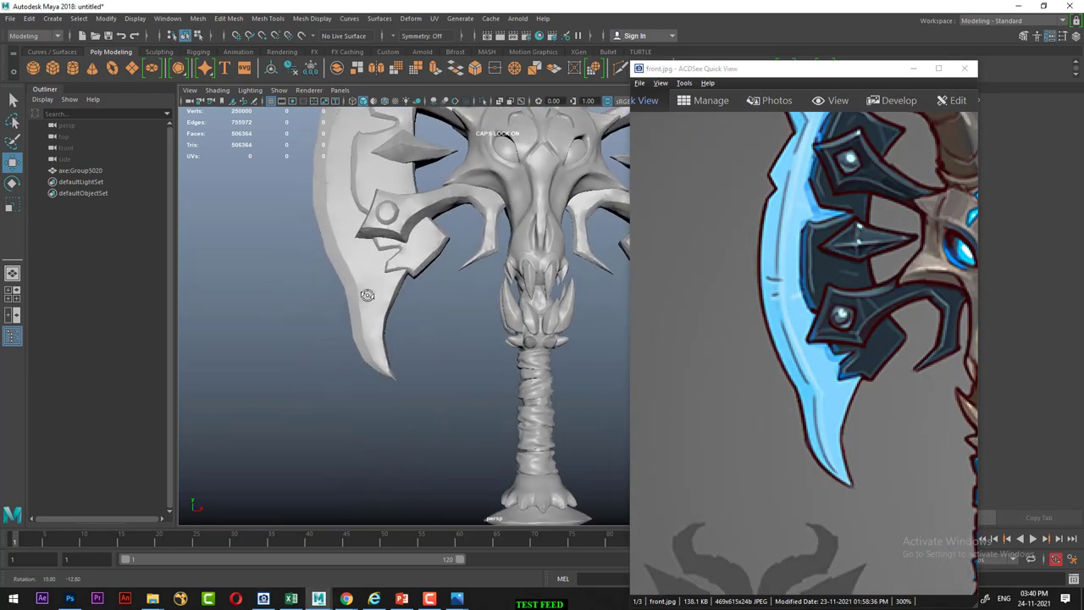
{"action": "left_click_drag", "start_coordinate": [363, 305], "coordinate": [369, 292], "text": "alt"}
{"action": "left_click_drag", "start_coordinate": [368, 292], "coordinate": [385, 303], "text": "alt"}
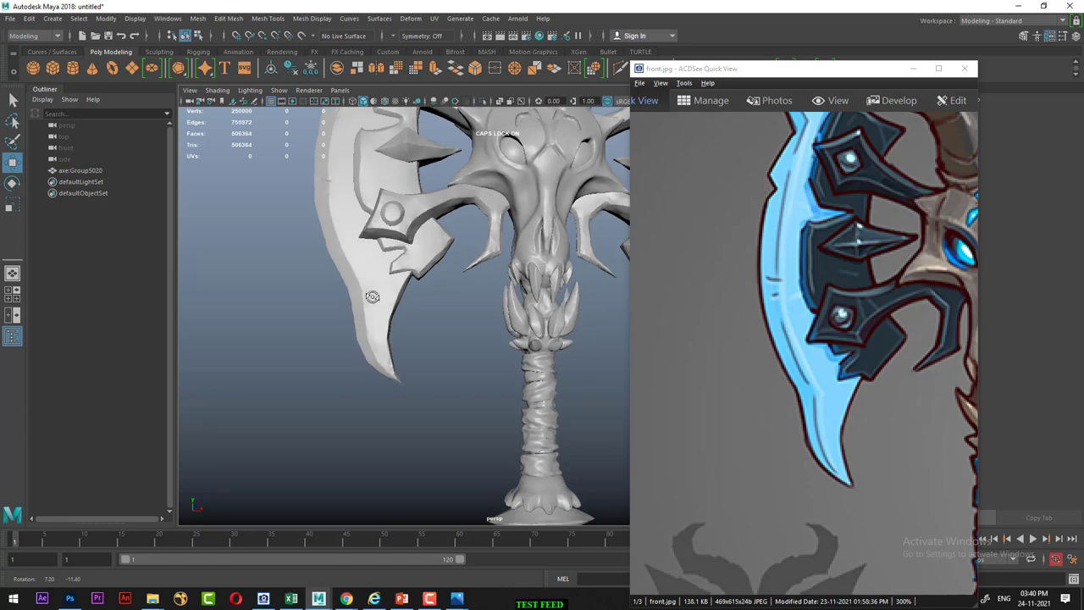
{"action": "scroll", "coordinate": [389, 364], "scroll_direction": "up", "scroll_amount": 2}
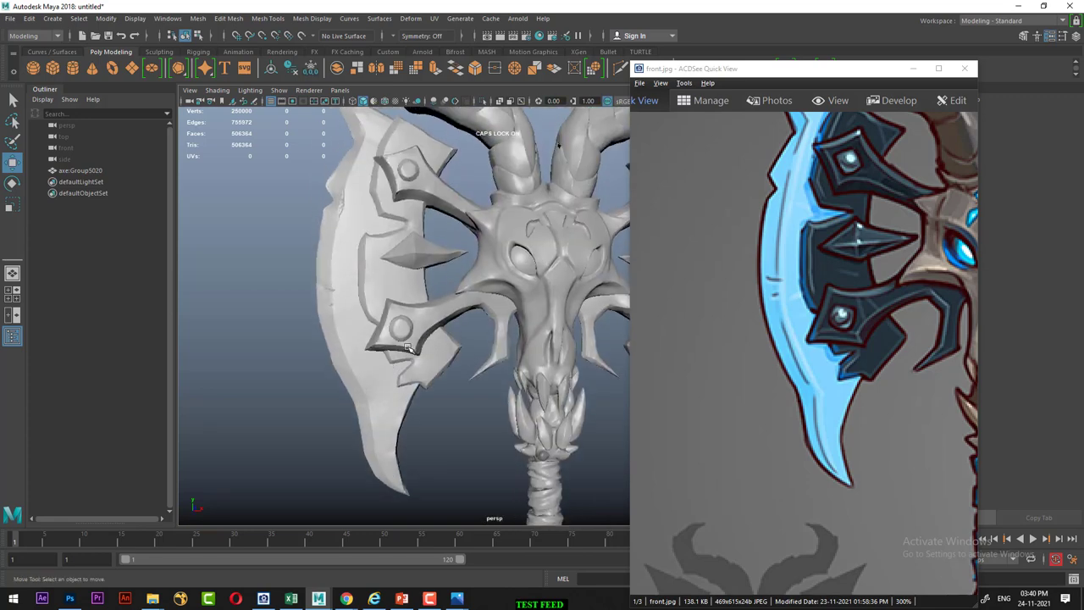
{"action": "mouse_move", "coordinate": [454, 335]}
{"action": "left_mouse_down", "text": "alt"}
{"action": "mouse_move", "coordinate": [450, 394]}
{"action": "mouse_move", "coordinate": [406, 363]}
{"action": "left_mouse_up", "text": "alt"}
{"action": "left_click_drag", "start_coordinate": [889, 311], "coordinate": [815, 383]}
Frame the whole axe frontally on a black background with the floor grid hidden
{"action": "right_click_drag", "start_coordinate": [469, 367], "coordinate": [407, 347], "text": "alt"}
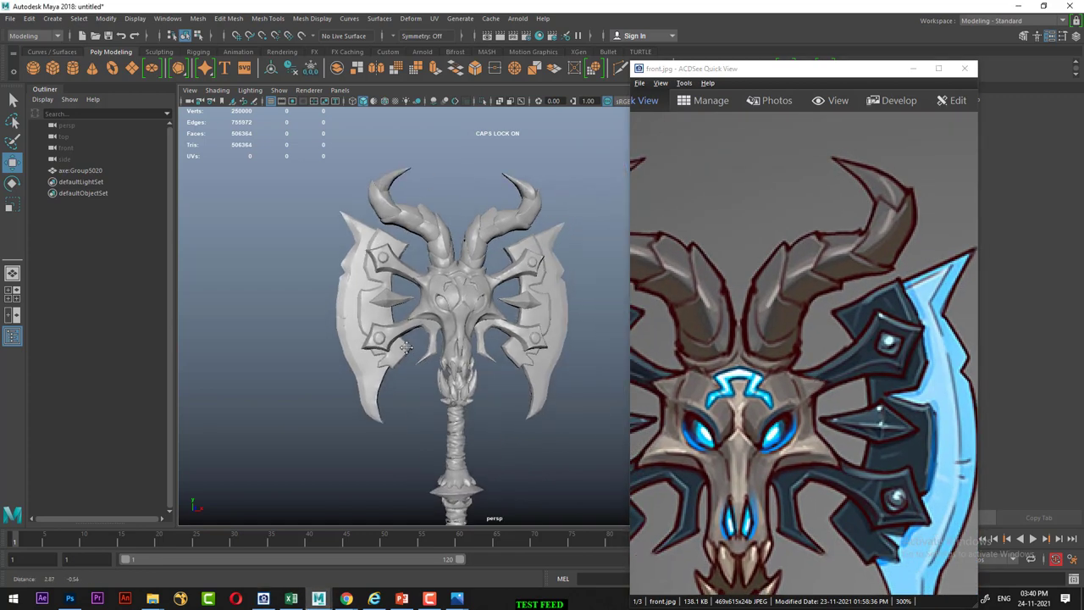
{"action": "left_click_drag", "start_coordinate": [406, 347], "coordinate": [457, 364], "text": "alt"}
{"action": "right_click_drag", "start_coordinate": [457, 364], "coordinate": [496, 356], "text": "alt"}
{"action": "left_click_drag", "start_coordinate": [496, 356], "coordinate": [500, 354], "text": "alt"}
{"action": "key", "text": "alt+b"}
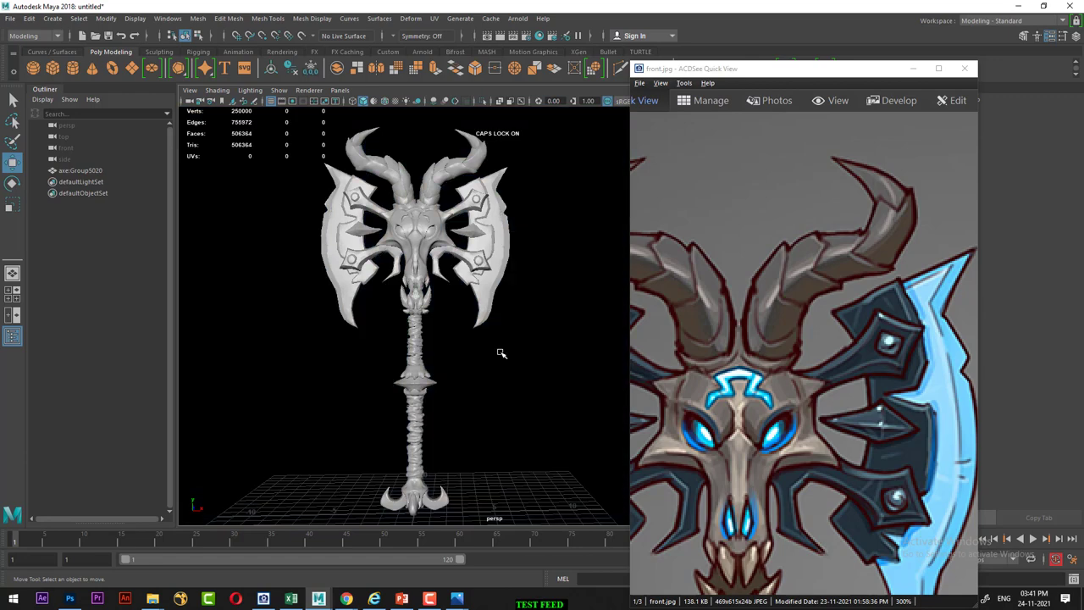
{"action": "key", "text": "alt+b"}
{"action": "key", "text": "alt+b"}
{"action": "key", "text": "alt+b"}
{"action": "key", "text": "alt+b"}
{"action": "left_click", "coordinate": [271, 100]}
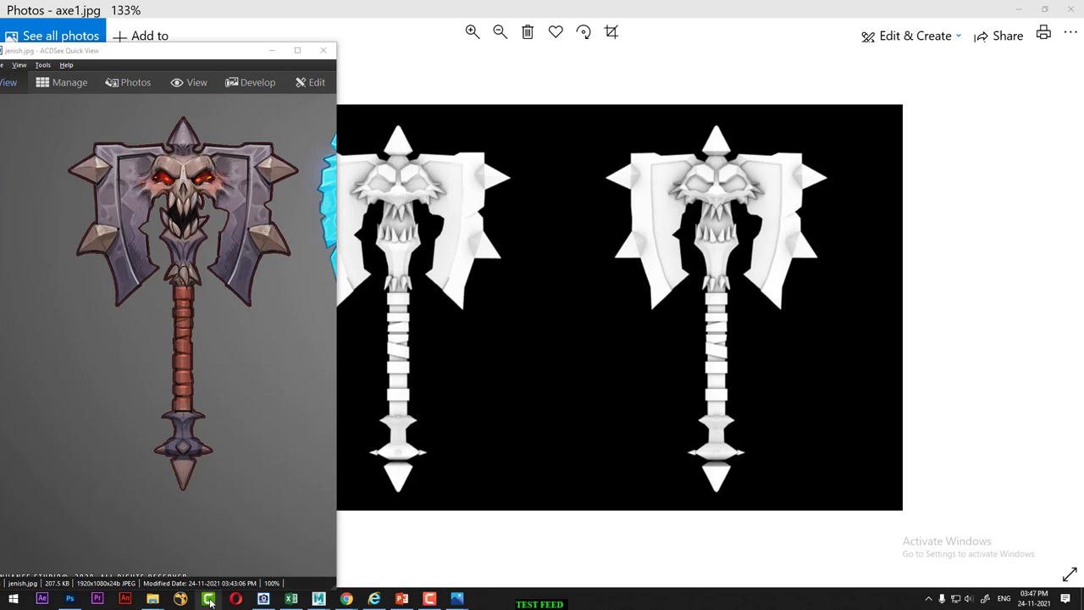
Open axe1.jpg in Microsoft Photos to view the white axe renders on black
{"action": "left_click", "coordinate": [429, 599]}
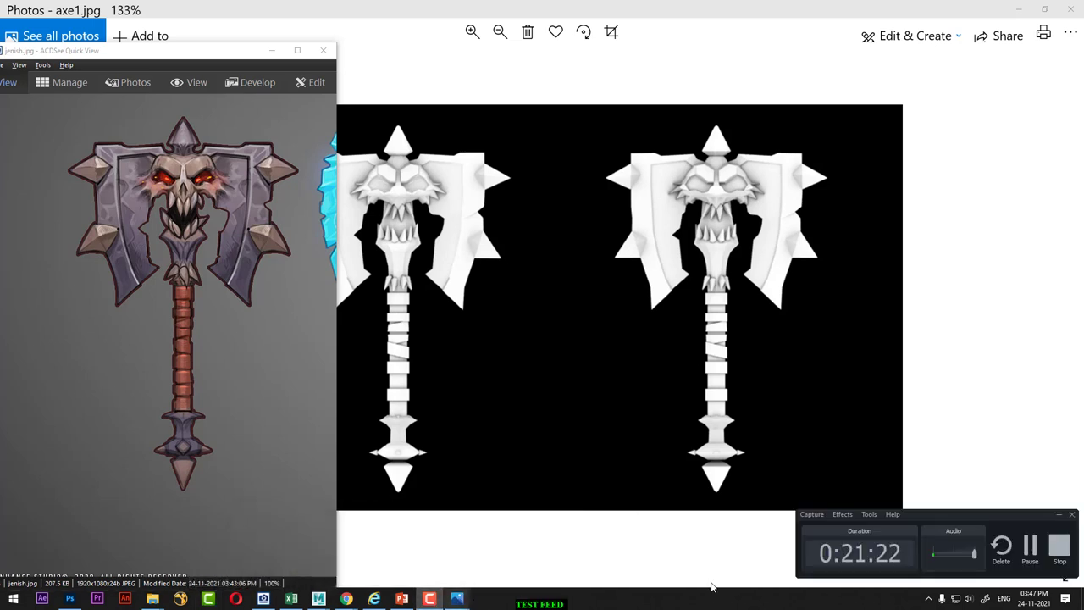